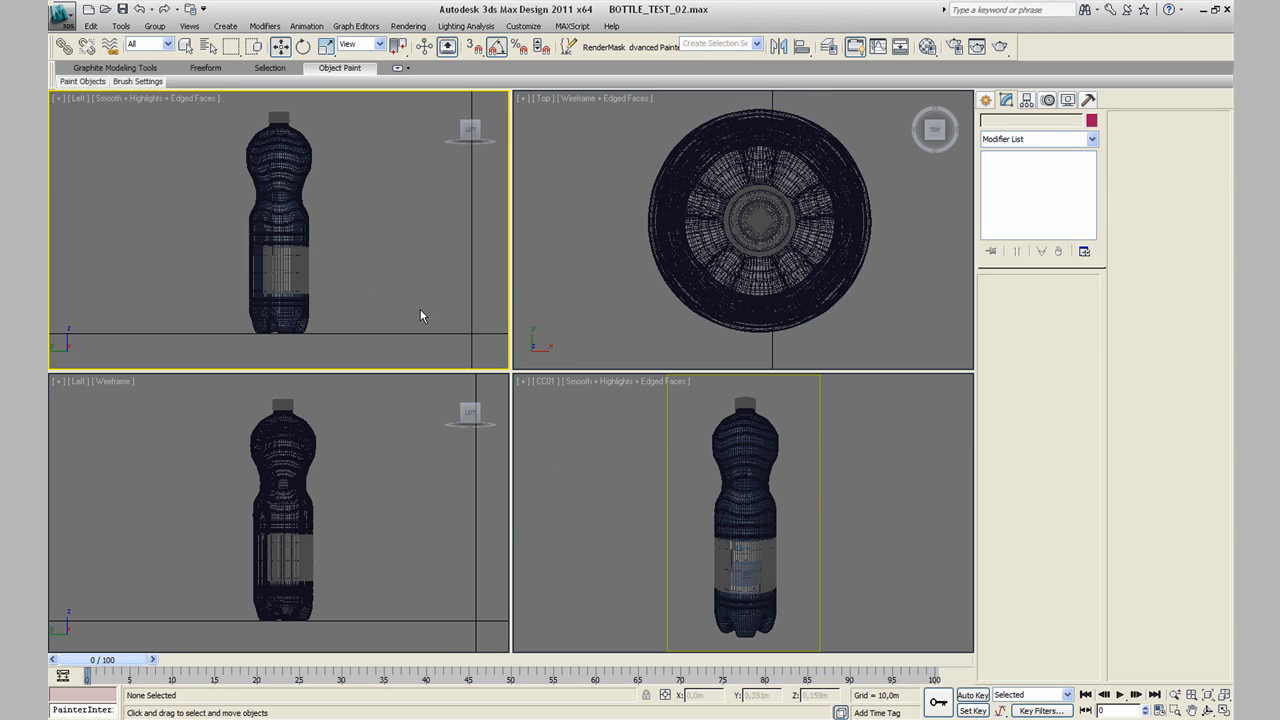
# Step: Maximize the shaded Left viewport and switch it to the Right view of the bottle
pyautogui.click(686, 437)
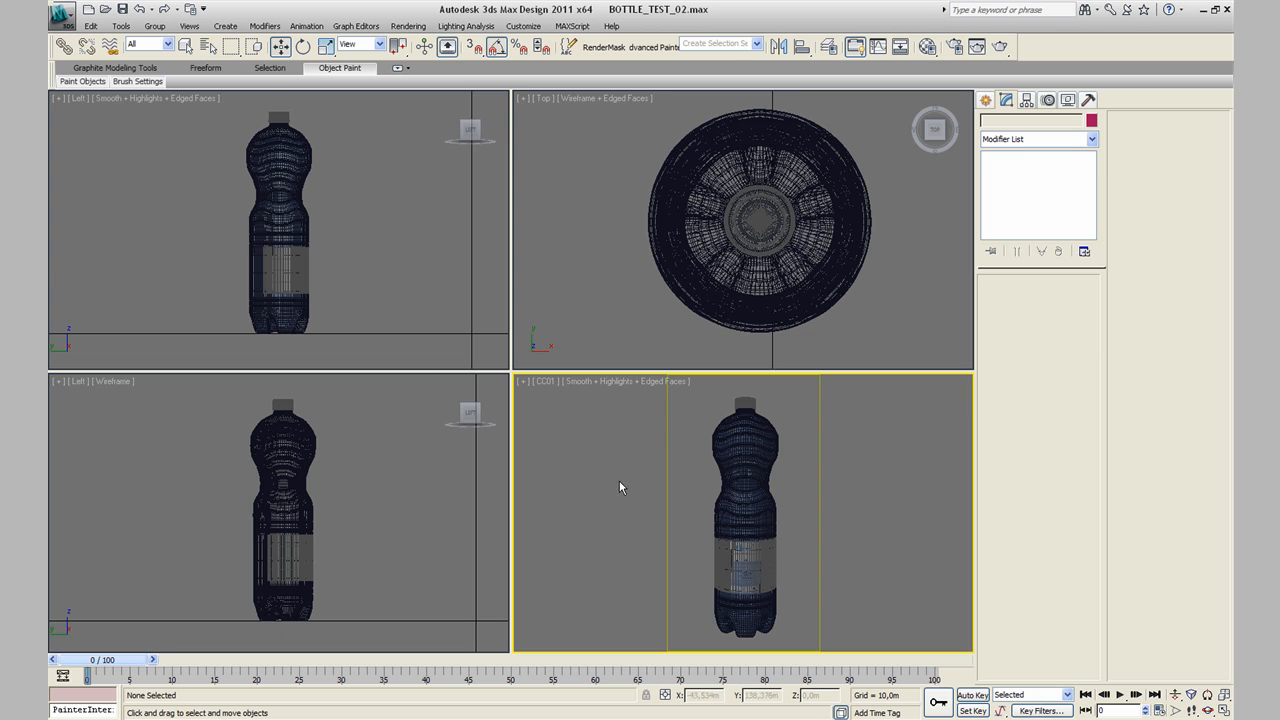
pyautogui.click(545, 383)
pyautogui.click(425, 286)
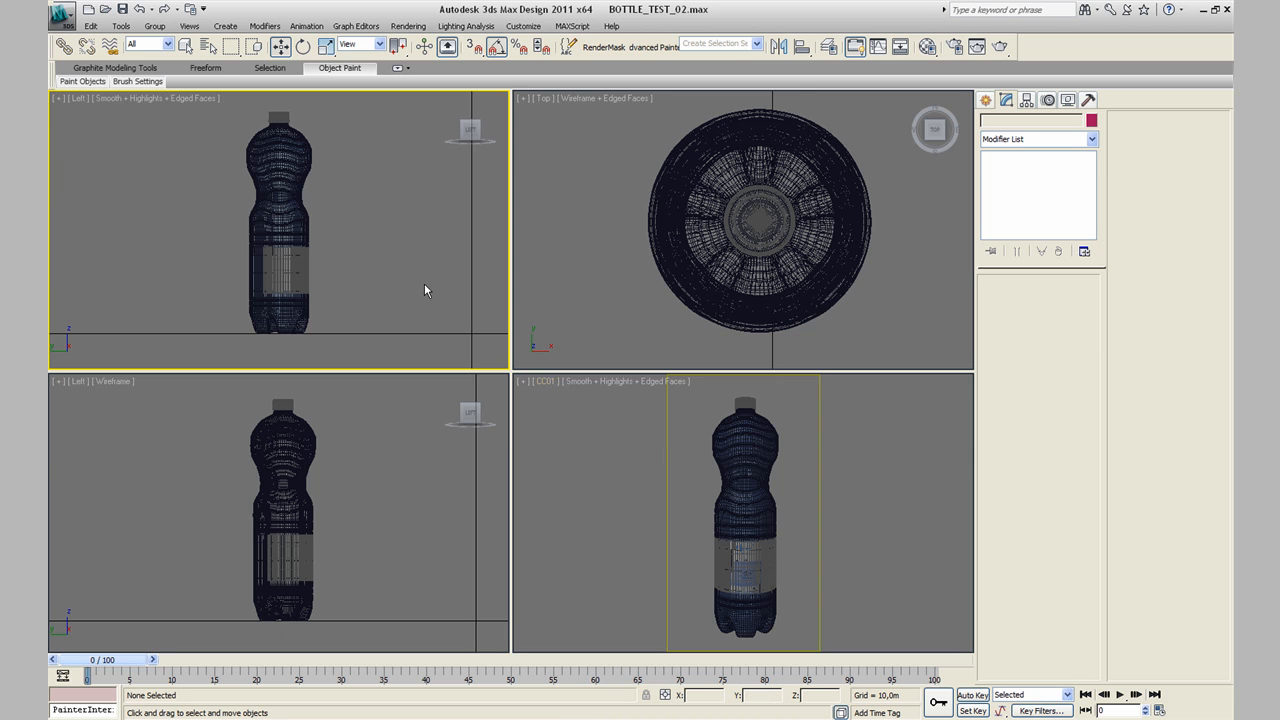
pyautogui.hotkey('alt', 'w')
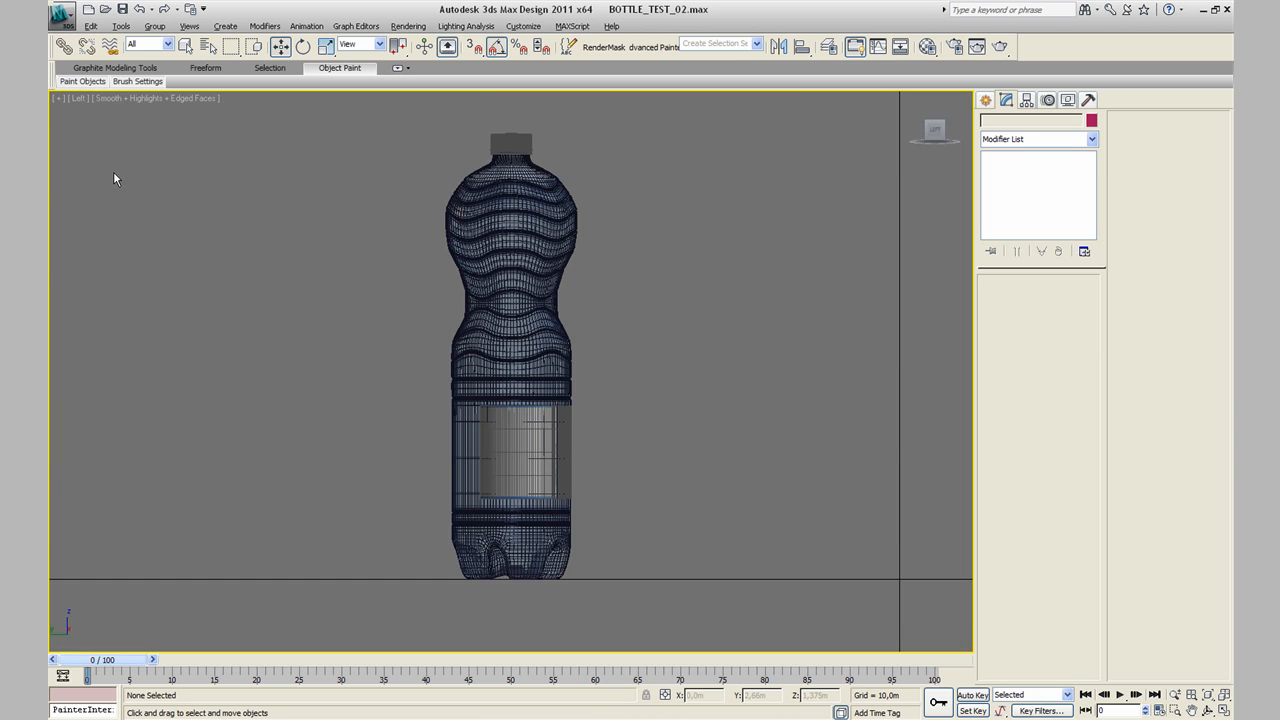
pyautogui.click(78, 98)
pyautogui.click(124, 228)
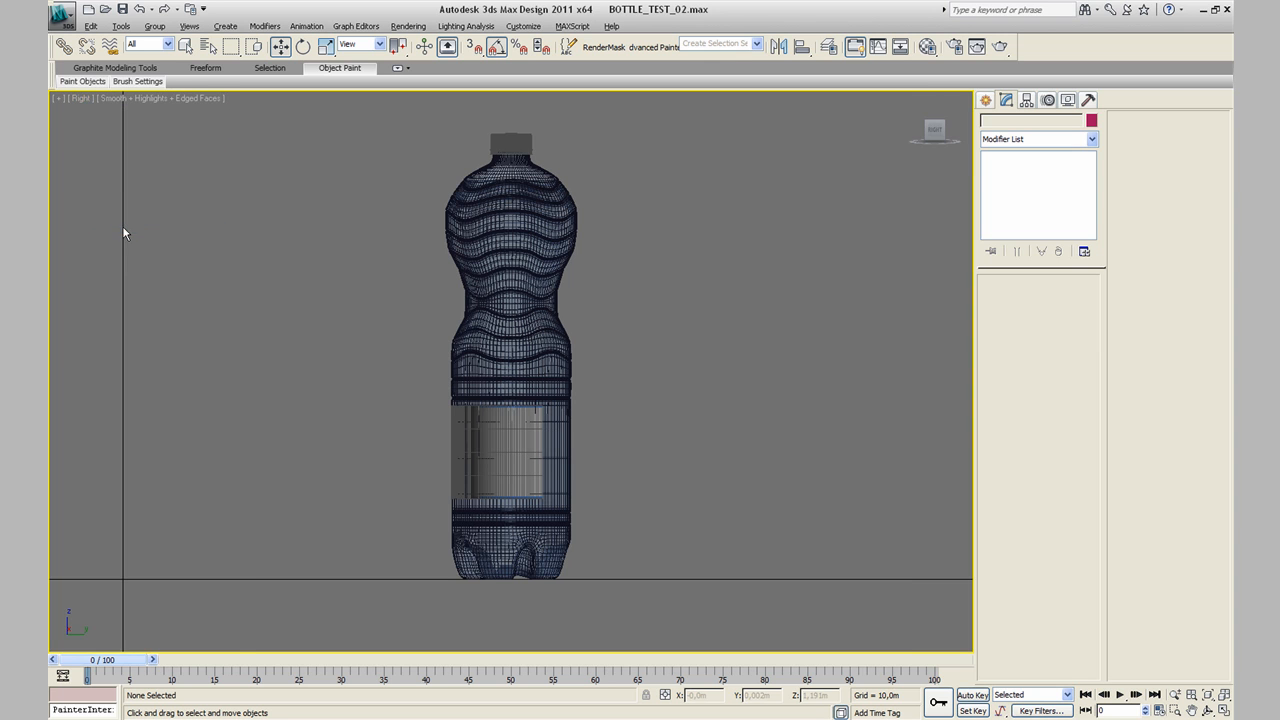
# Step: Draw a plane about 2.353 m long and 0.933 m wide around the bottle, with 10 length and 4 width segments
pyautogui.scroll(-2, 412, 283)
pyautogui.click(985, 100)
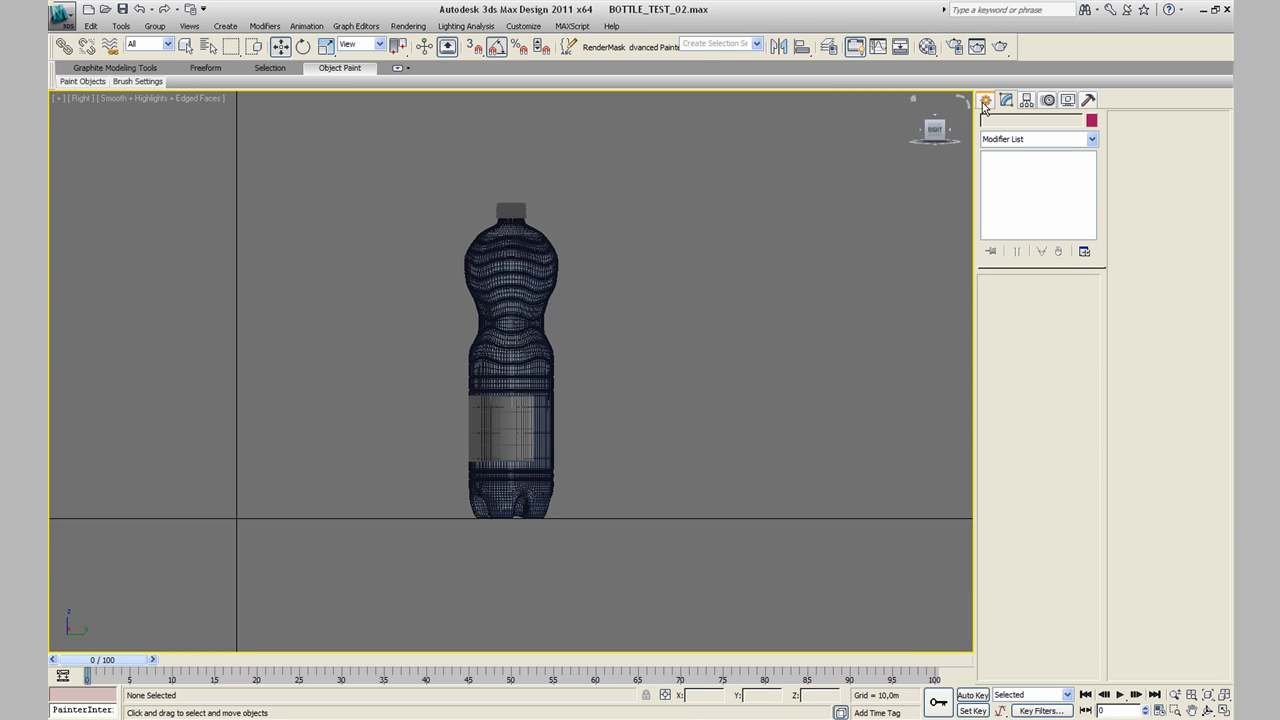
pyautogui.click(1066, 250)
pyautogui.moveTo(417, 114); pyautogui.dragTo(614, 609)
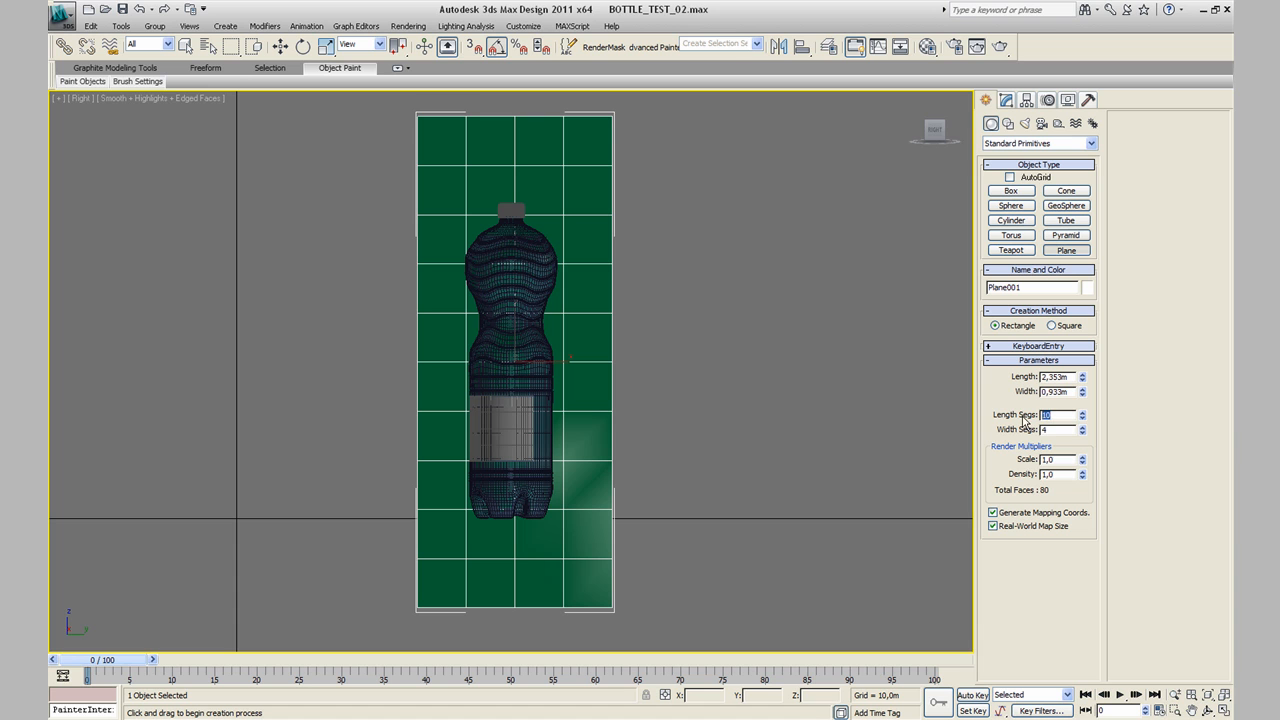
# Step: In the Front view, move the plane along X to about 0.233 m so it stands just beside the bottle
pyautogui.press('w')
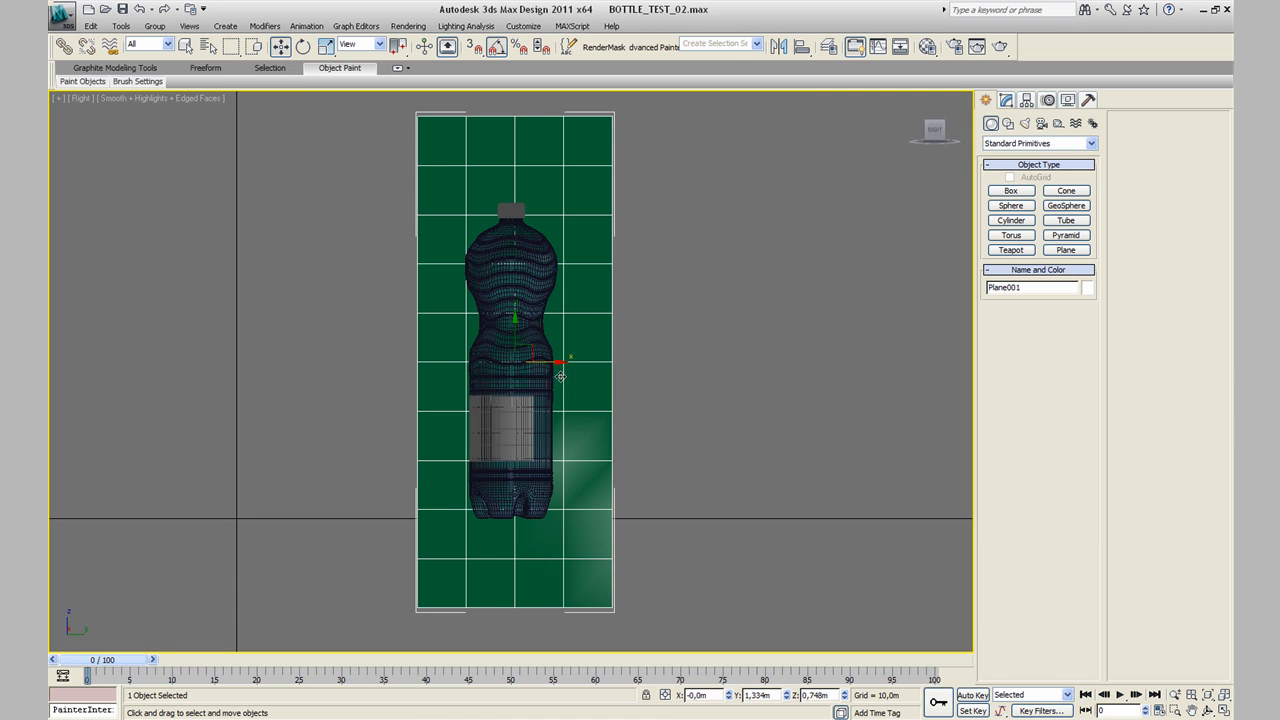
pyautogui.moveTo(555, 362); pyautogui.dragTo(551, 362)
pyautogui.press('f')
pyautogui.moveTo(543, 280); pyautogui.dragTo(543, 409, button='middle')
pyautogui.moveTo(540, 369); pyautogui.dragTo(590, 370)
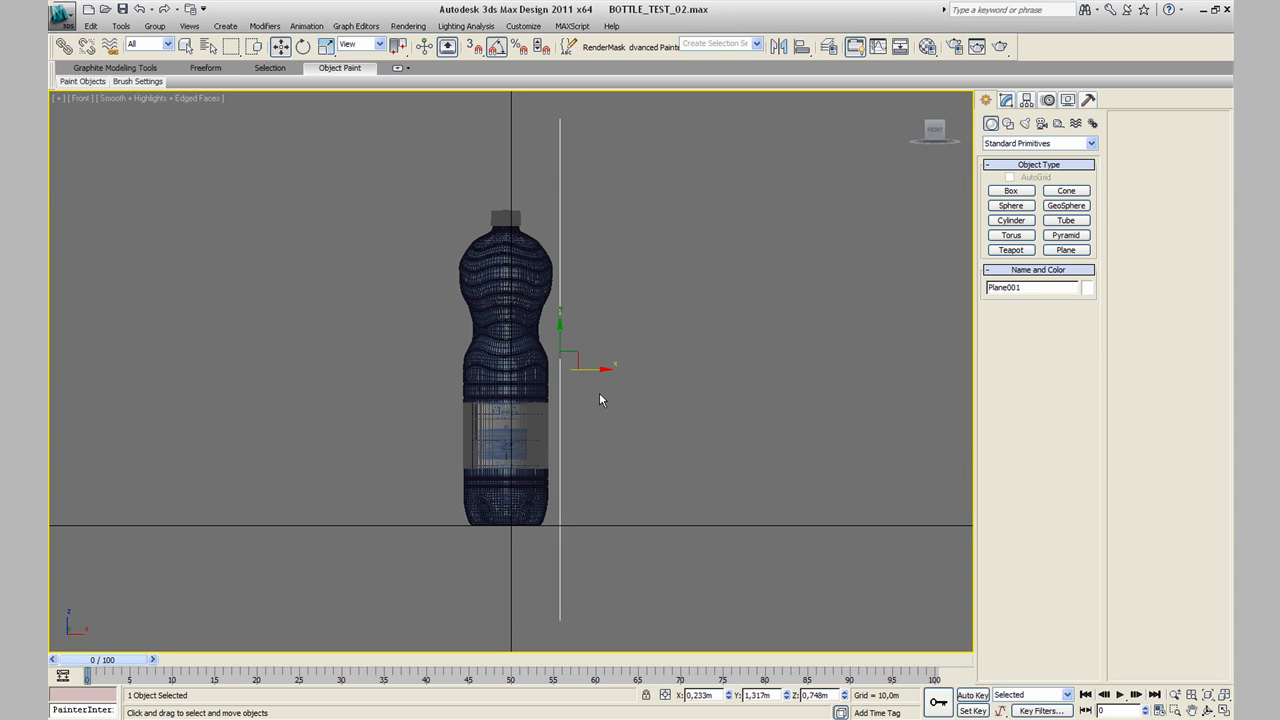
# Step: Convert the plane to an Editable Poly
pyautogui.rightClick(629, 447)
pyautogui.moveTo(662, 576)
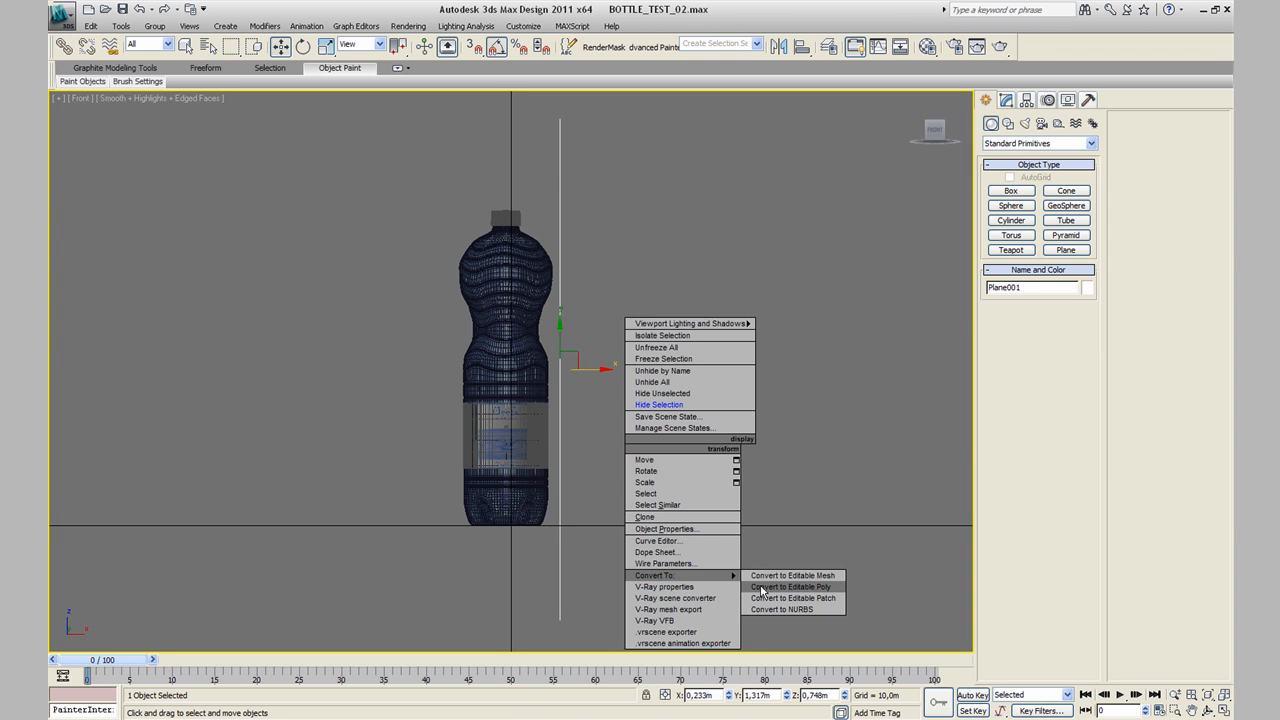
pyautogui.click(762, 590)
# Step: Raise and pull the plane's lowest vertex rows away from the bottle to bend them into a floor section ending at about X 0.871 m
pyautogui.click(1002, 299)
pyautogui.moveTo(605, 620); pyautogui.dragTo(622, 531)
pyautogui.moveTo(631, 593); pyautogui.dragTo(697, 499)
pyautogui.moveTo(557, 558); pyautogui.dragTo(583, 492)
pyautogui.moveTo(721, 542); pyautogui.dragTo(649, 463)
pyautogui.moveTo(698, 507); pyautogui.dragTo(711, 497)
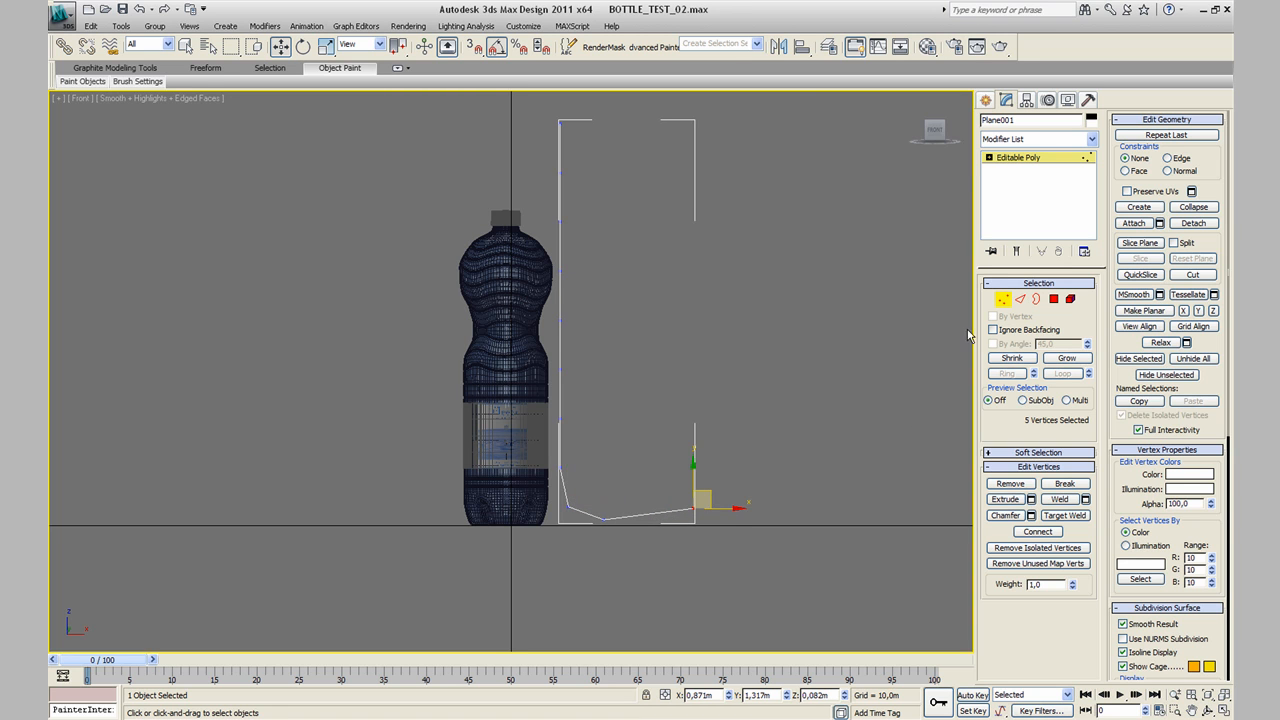
pyautogui.click(999, 300)
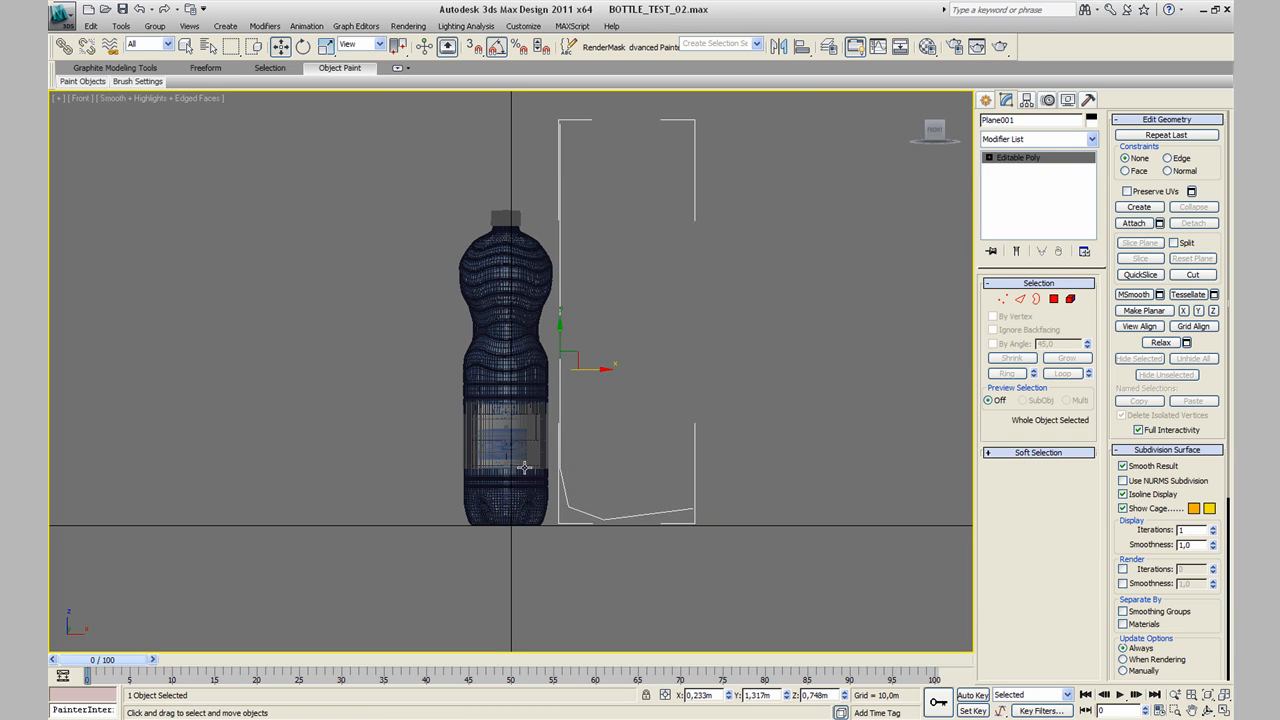
# Step: In the Top view, move the wall's second and fourth vertex columns toward the bottle to about X 0.116 m
pyautogui.moveTo(601, 266); pyautogui.dragTo(592, 429, button='middle')
pyautogui.press('t')
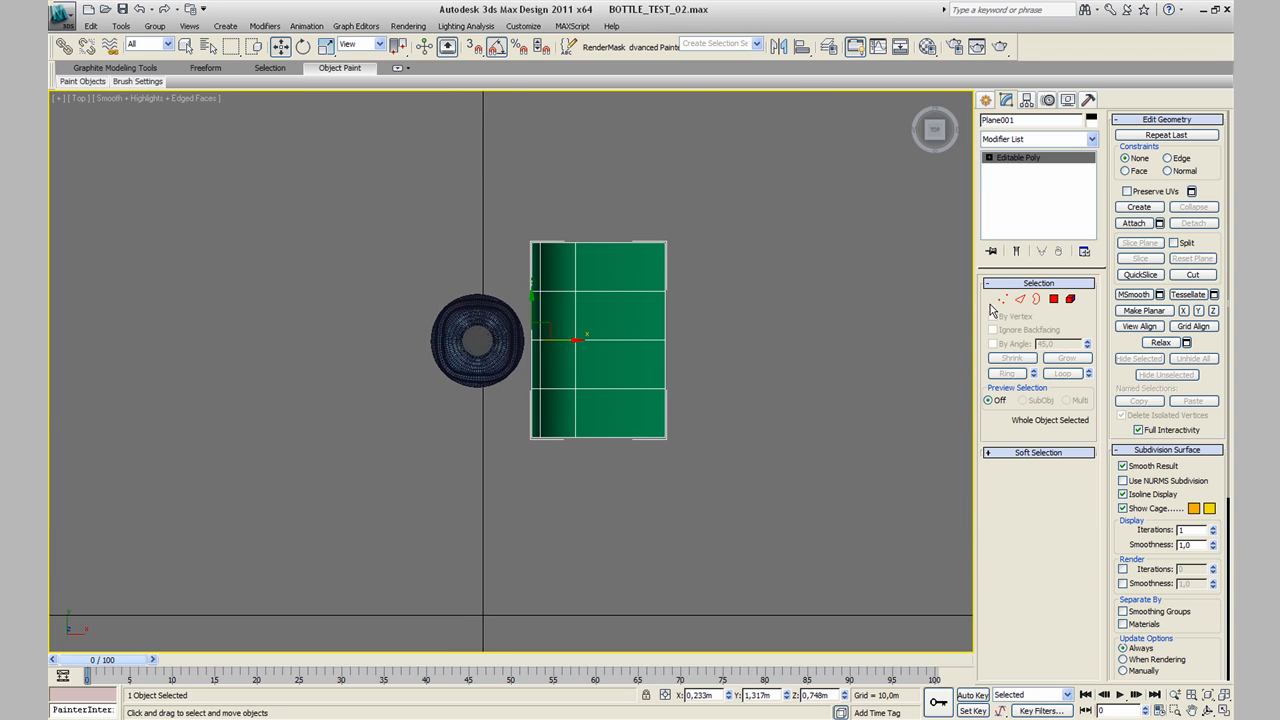
pyautogui.click(1002, 299)
pyautogui.moveTo(666, 323); pyautogui.dragTo(665, 351, button='middle')
pyautogui.scroll(5, 665, 351)
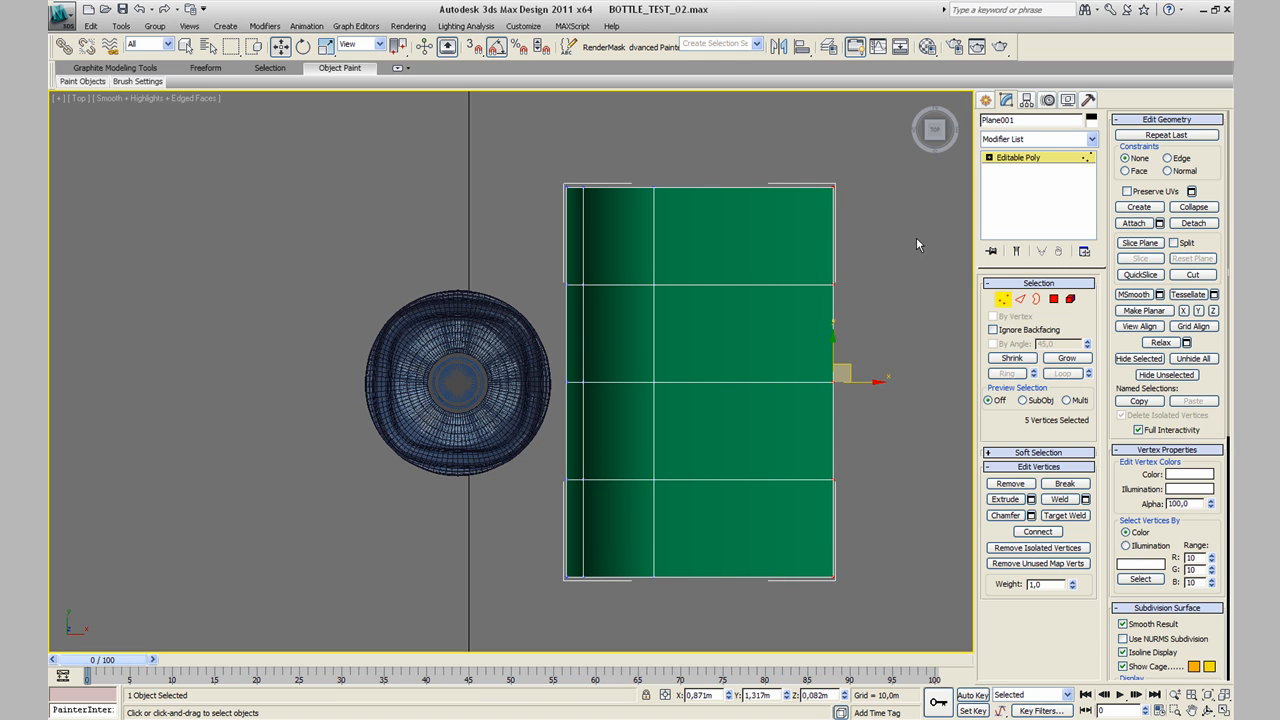
pyautogui.moveTo(537, 257); pyautogui.dragTo(597, 314)
pyautogui.keyDown('ctrl'); pyautogui.moveTo(619, 509); pyautogui.dragTo(618, 508); pyautogui.keyUp('ctrl')
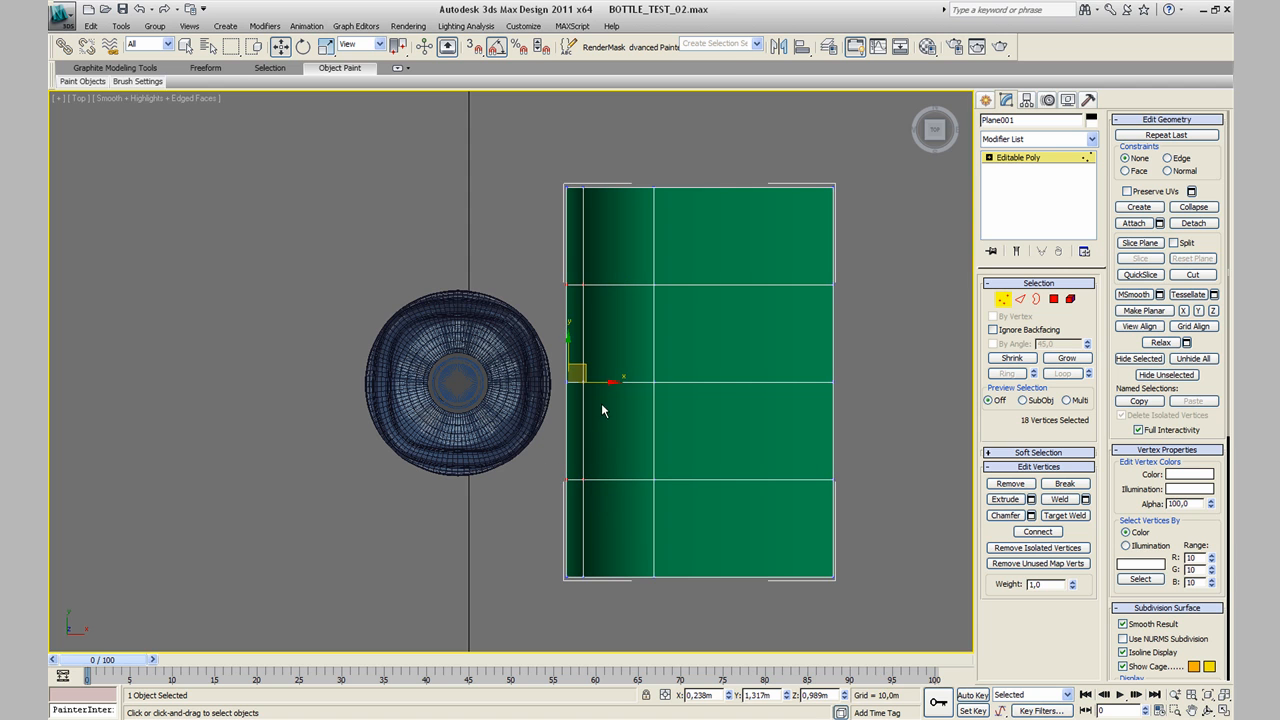
pyautogui.moveTo(597, 381); pyautogui.dragTo(547, 380)
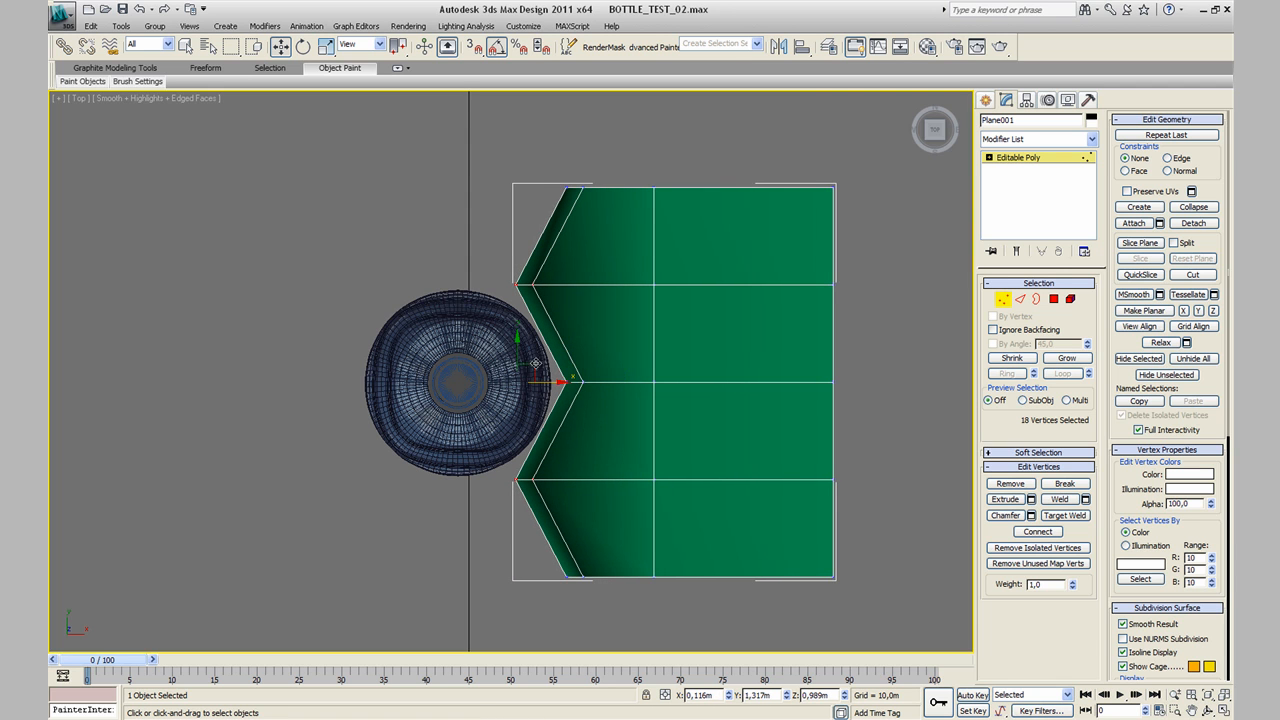
# Step: Pull the wall's two outer vertex columns around the sides of the bottle and leave vertex editing
pyautogui.moveTo(457, 158); pyautogui.dragTo(442, 254)
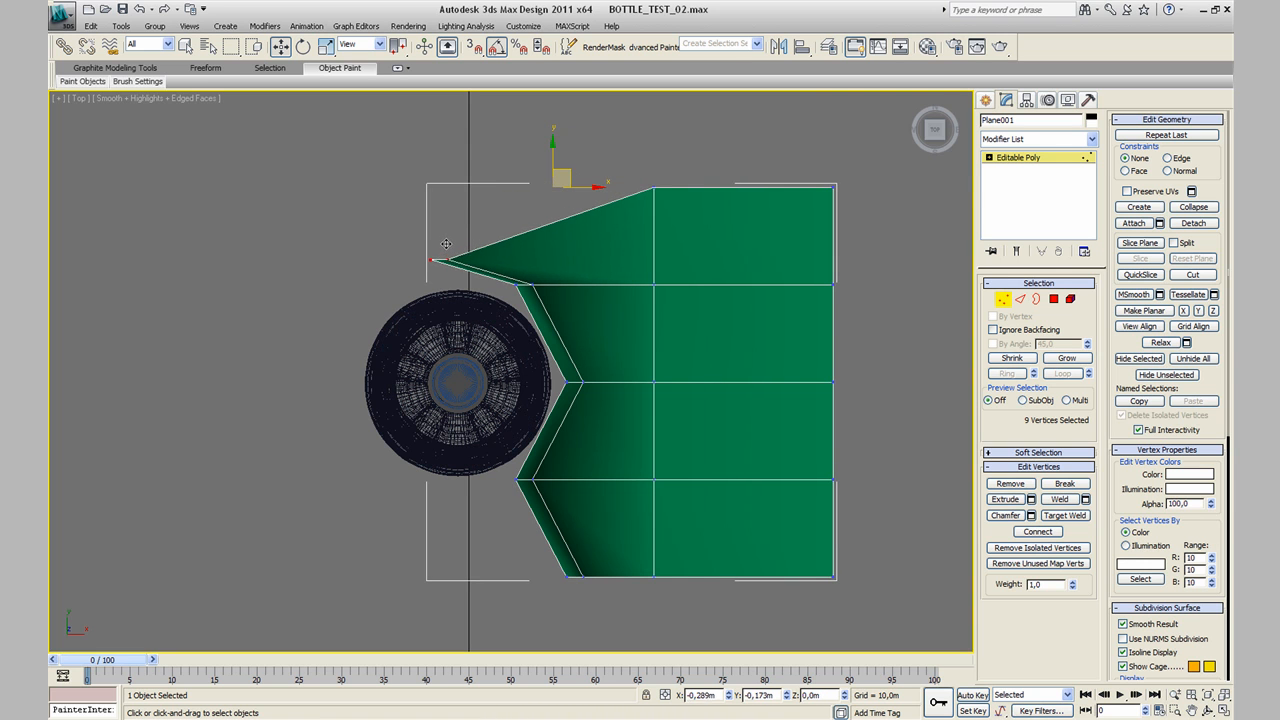
pyautogui.moveTo(592, 603); pyautogui.dragTo(465, 487)
pyautogui.moveTo(424, 253); pyautogui.dragTo(437, 264)
pyautogui.click(449, 506)
pyautogui.moveTo(455, 490); pyautogui.dragTo(451, 476)
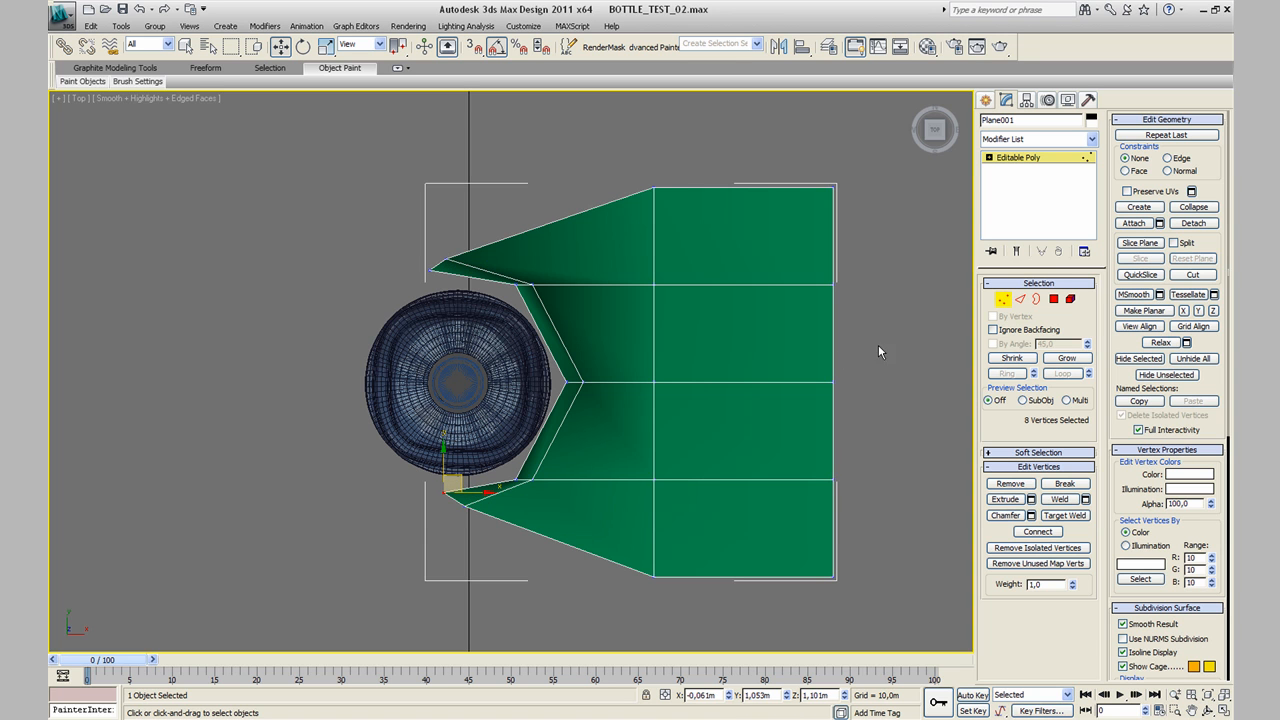
pyautogui.click(1001, 301)
# Step: Apply MSmooth to the whole bent sheet three times and undo the last smoothing
pyautogui.keyDown('alt'); pyautogui.moveTo(606, 434); pyautogui.dragTo(535, 415, button='middle'); pyautogui.keyUp('alt')
pyautogui.scroll(-5, 549, 403)
pyautogui.moveTo(565, 372); pyautogui.dragTo(530, 402, button='middle')
pyautogui.scroll(3, 522, 440)
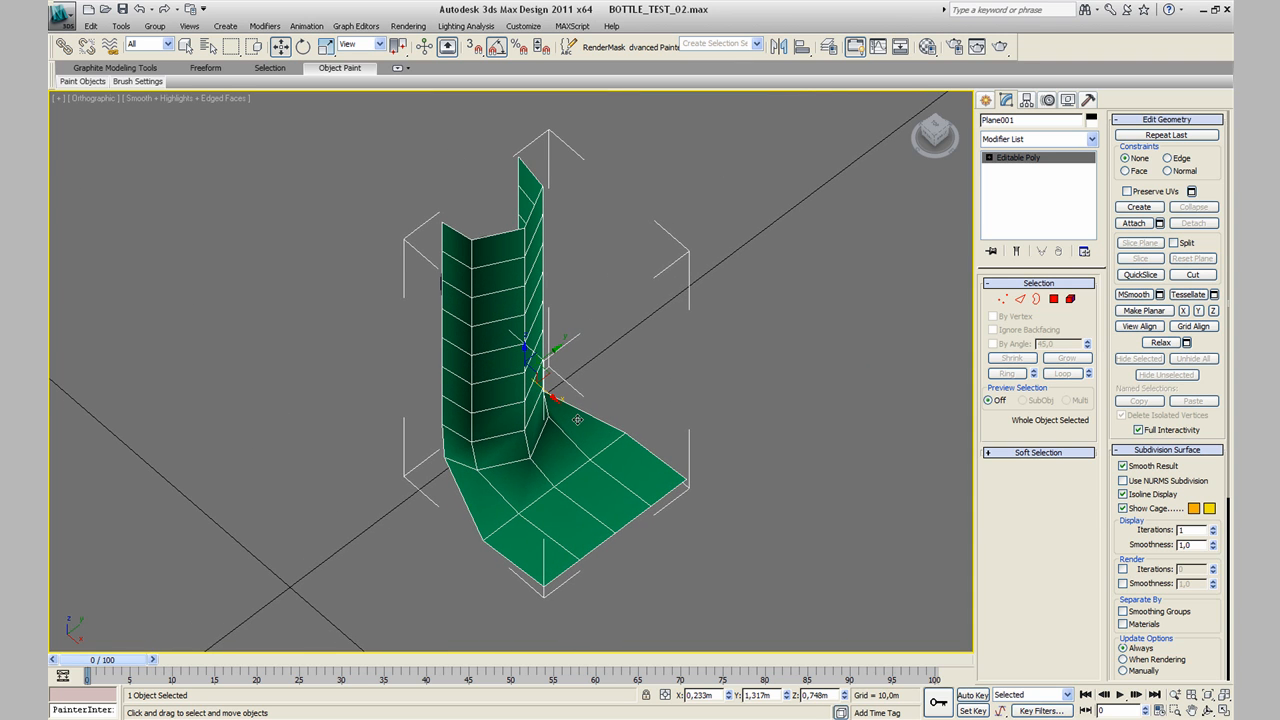
pyautogui.press('q')
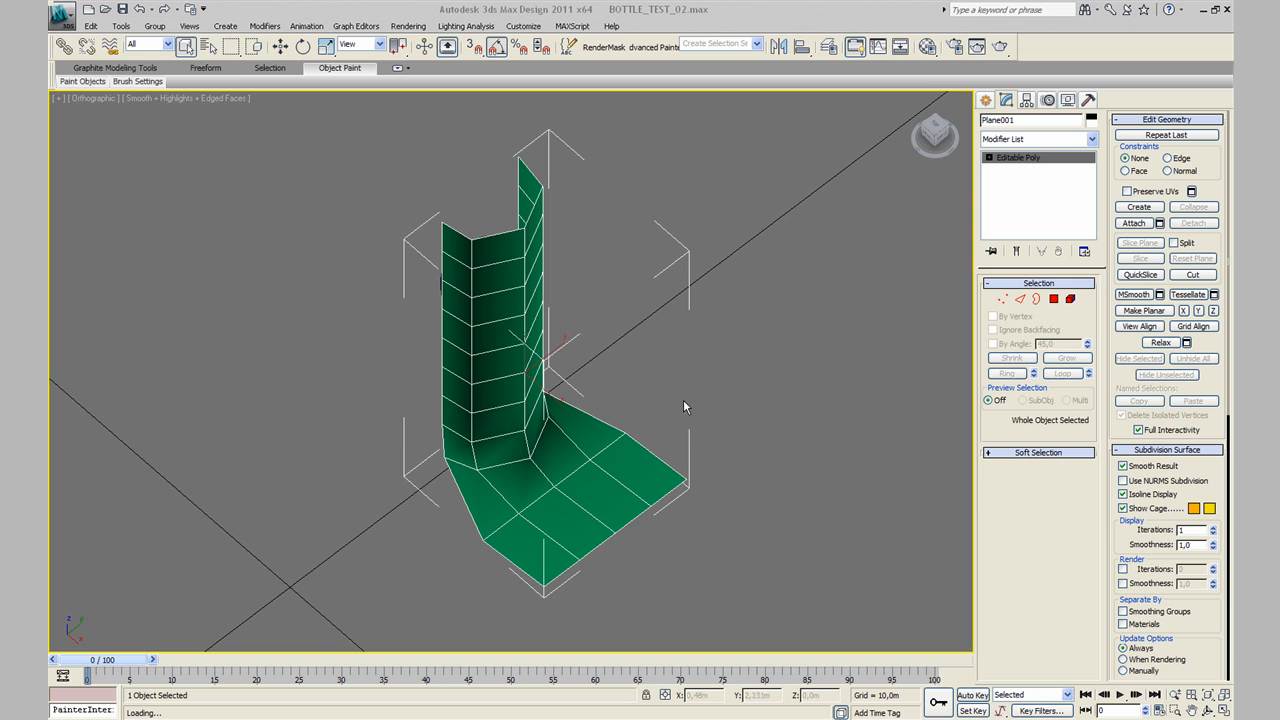
pyautogui.click(1130, 295)
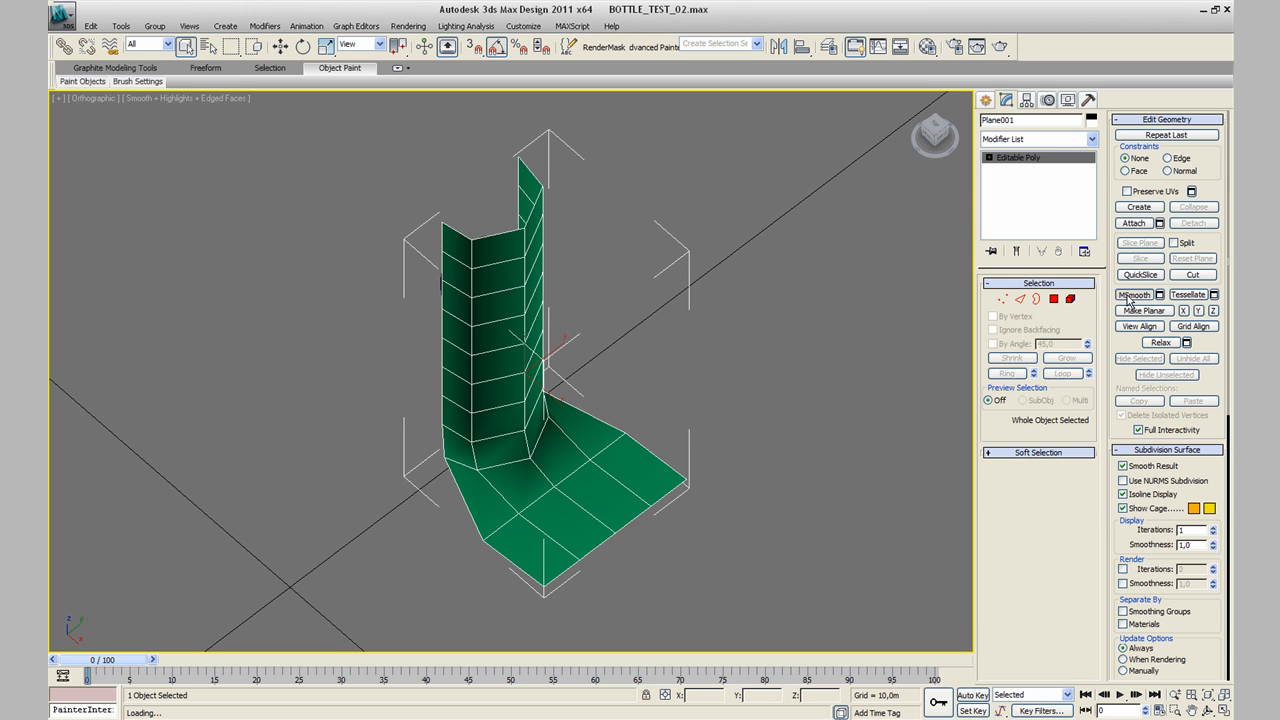
pyautogui.click(1130, 295)
pyautogui.click(1130, 295)
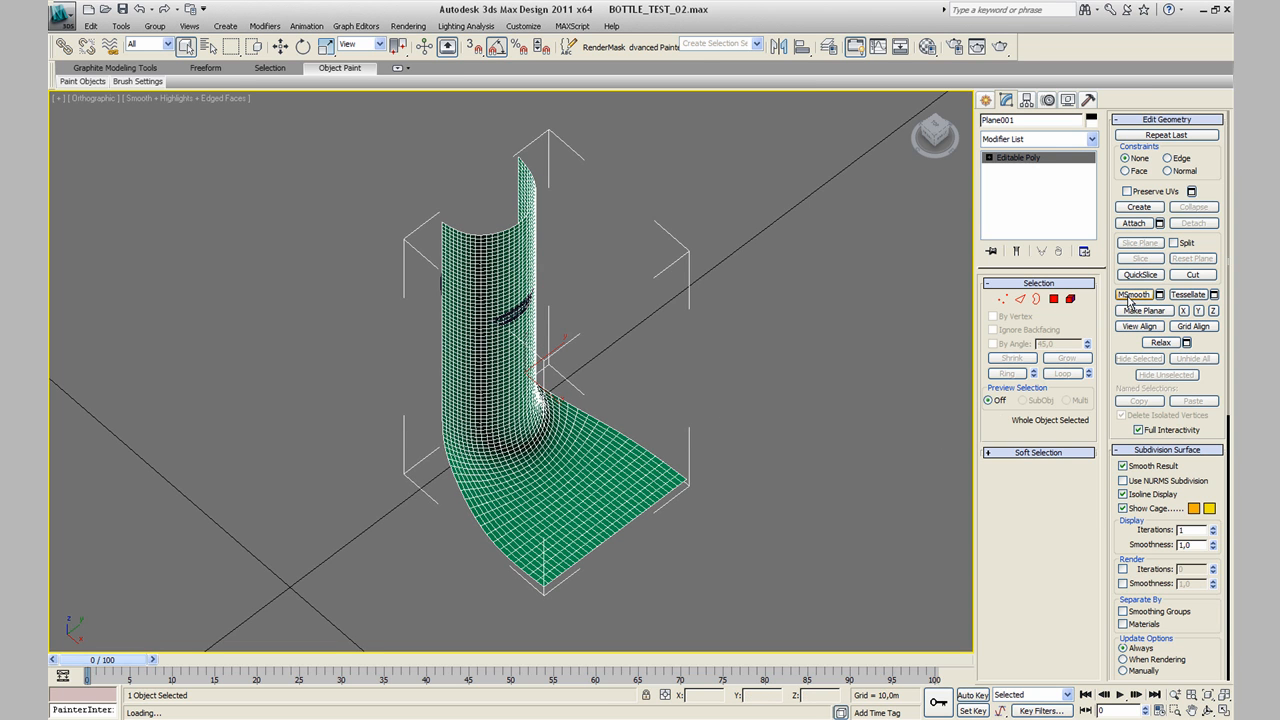
pyautogui.hotkey('ctrl', 'z')
pyautogui.moveTo(589, 233); pyautogui.dragTo(575, 227, button='middle')
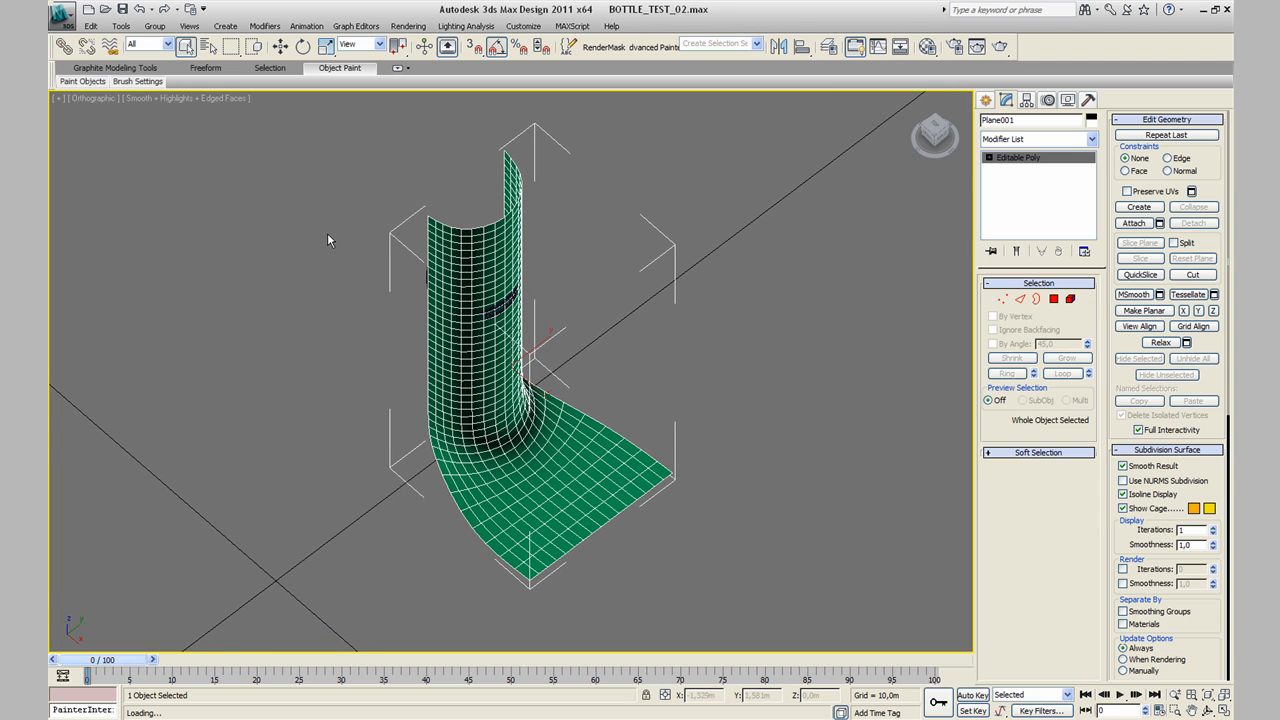
# Step: Paint-select an irregular strip of polygons along one side edge, from the wall down to the floor corner, and delete it
pyautogui.click(1053, 299)
pyautogui.moveTo(485, 340); pyautogui.dragTo(475, 346, button='middle')
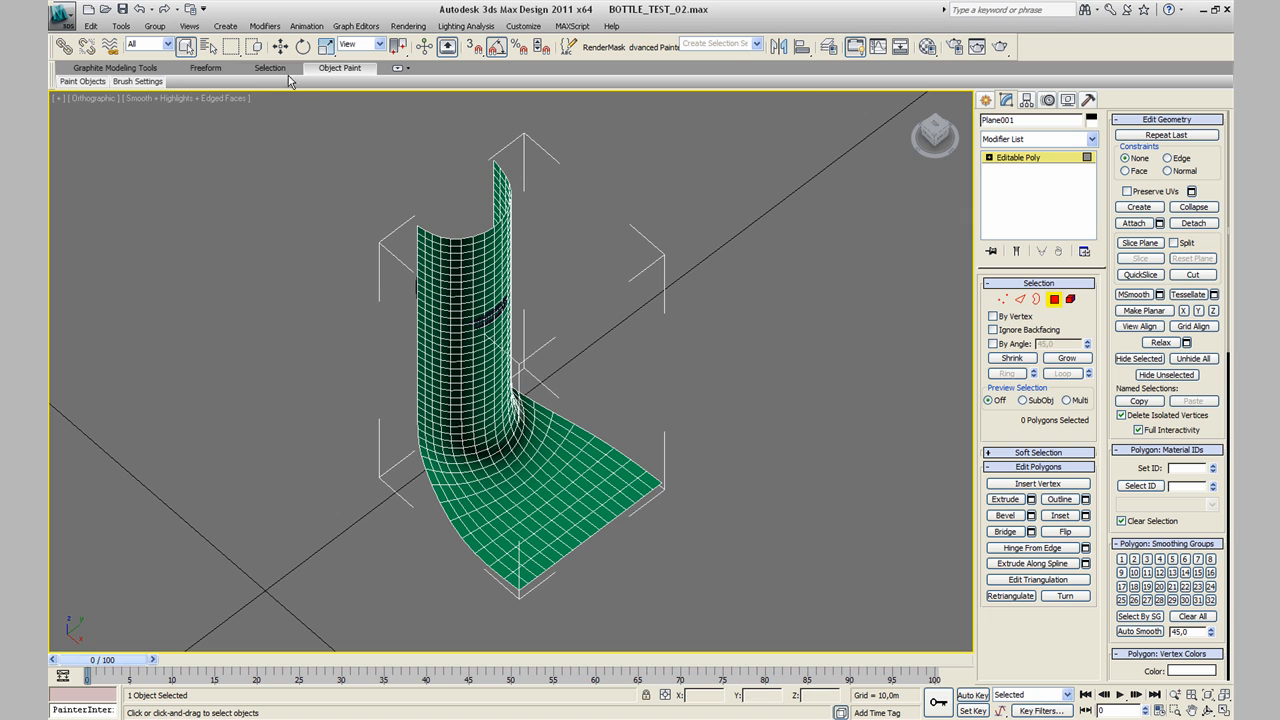
pyautogui.moveTo(231, 50); pyautogui.dragTo(228, 160)
pyautogui.scroll(2, 397, 283)
pyautogui.moveTo(380, 206)
pyautogui.mouseDown()
pyautogui.moveTo(385, 197)
pyautogui.moveTo(386, 300)
pyautogui.moveTo(358, 338)
pyautogui.moveTo(395, 364)
pyautogui.moveTo(395, 476)
pyautogui.moveTo(437, 585)
pyautogui.moveTo(430, 600)
pyautogui.mouseUp()
pyautogui.moveTo(430, 600); pyautogui.dragTo(386, 457, button='middle')
pyautogui.moveTo(386, 457)
pyautogui.mouseDown()
pyautogui.moveTo(514, 534)
pyautogui.moveTo(485, 527)
pyautogui.mouseUp()
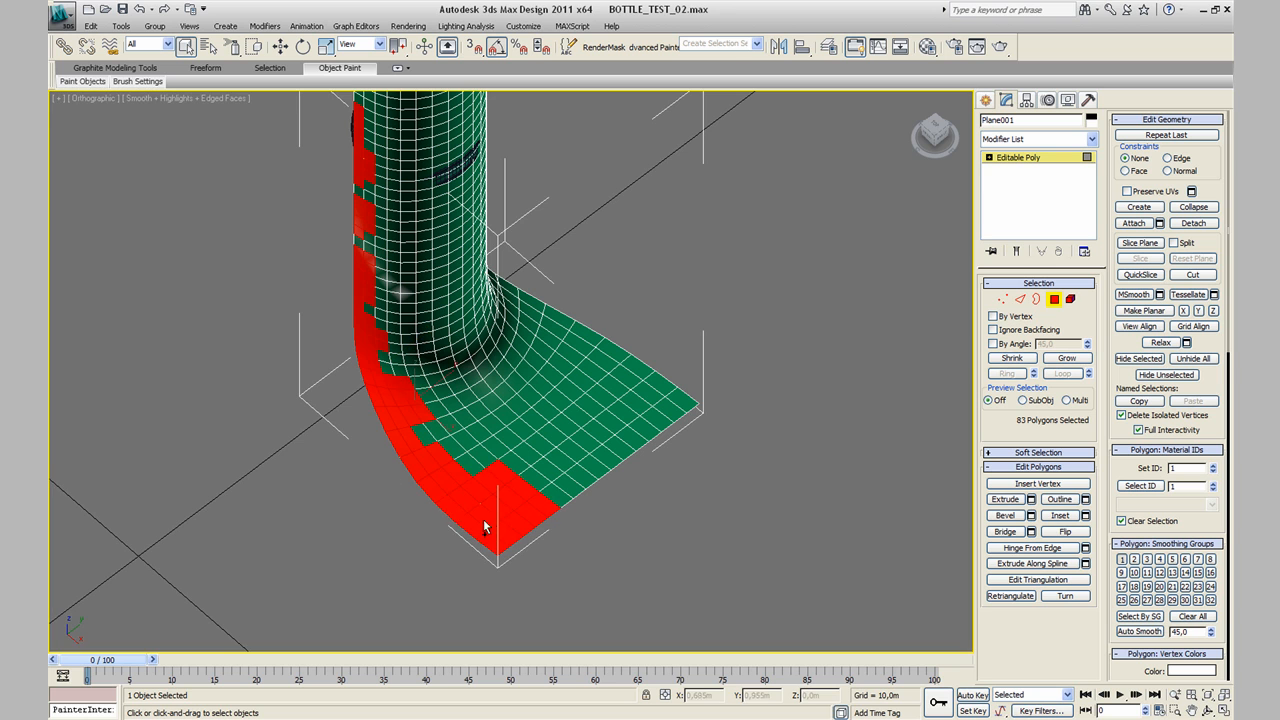
pyautogui.press('Delete')
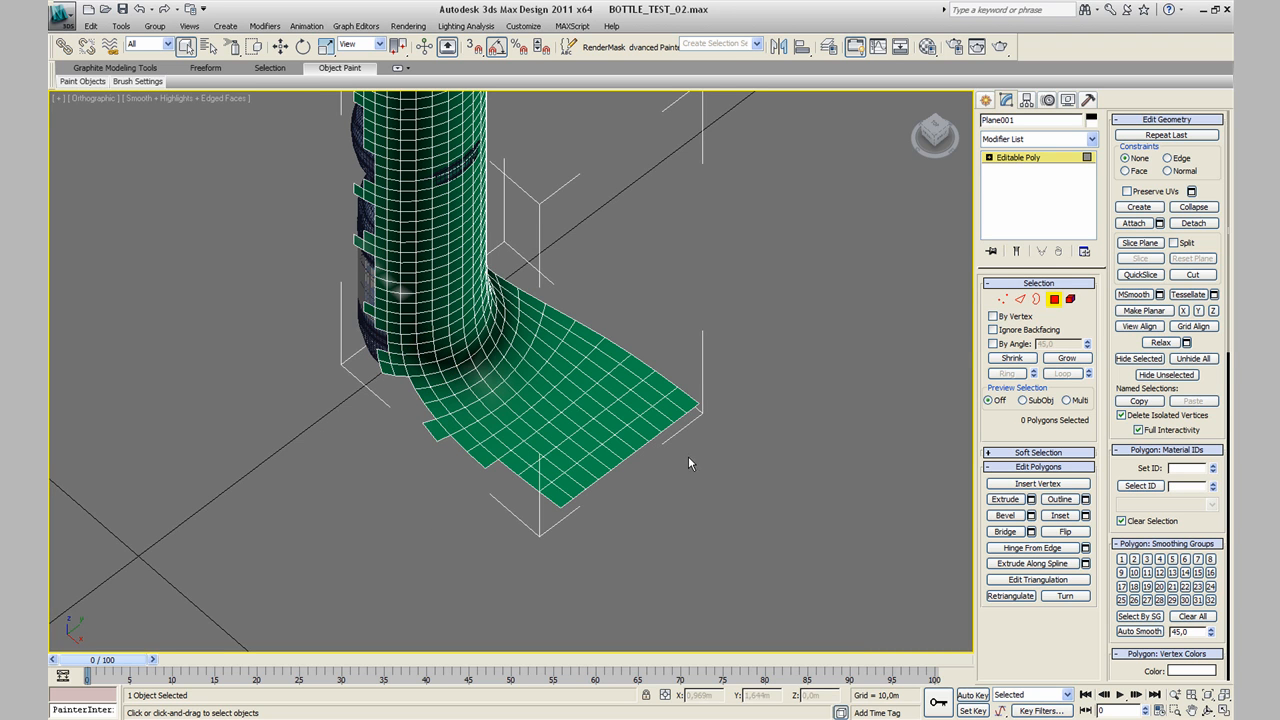
# Step: Delete irregular patches of polygons along the opposite side edge, on both the floor section and the upright wall
pyautogui.moveTo(657, 409)
pyautogui.mouseDown()
pyautogui.moveTo(545, 311)
pyautogui.moveTo(653, 435)
pyautogui.mouseUp()
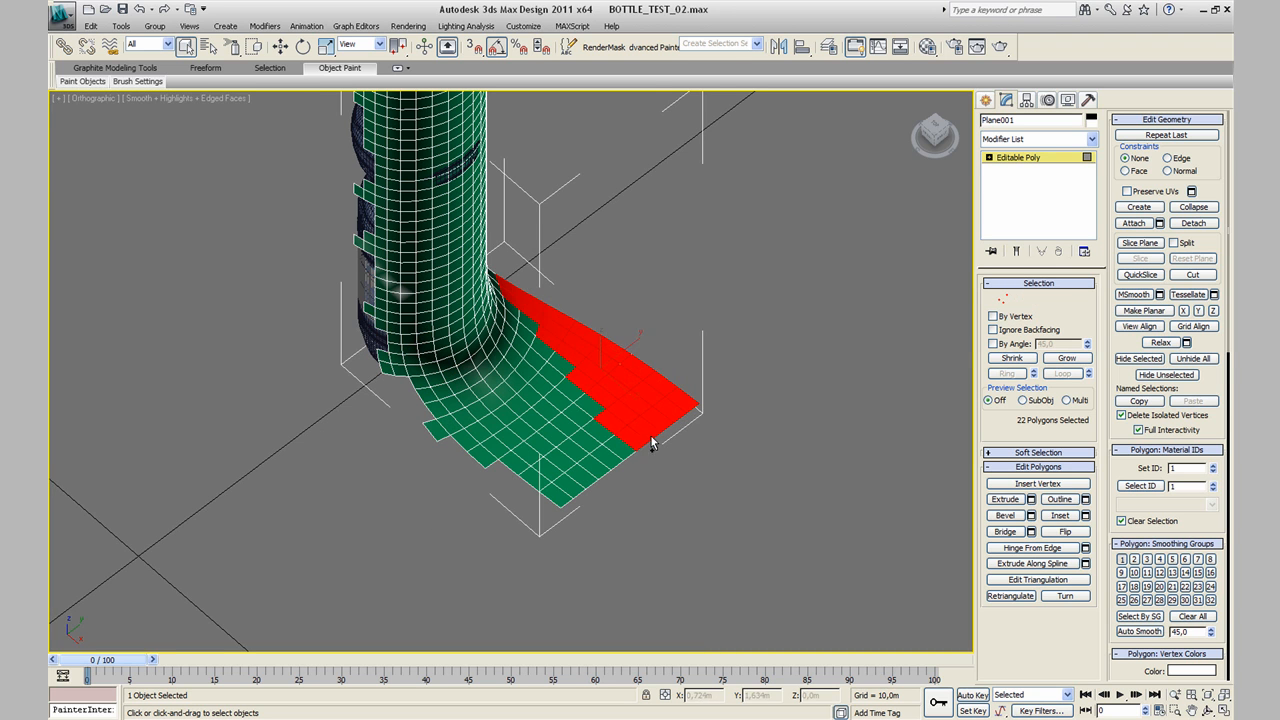
pyautogui.press('Delete')
pyautogui.moveTo(653, 435)
pyautogui.keyDown('alt'); pyautogui.mouseDown(button='middle')
pyautogui.moveTo(658, 425)
pyautogui.moveTo(662, 437)
pyautogui.moveTo(516, 430)
pyautogui.moveTo(557, 389)
pyautogui.mouseUp(button='middle'); pyautogui.keyUp('alt')
pyautogui.moveTo(712, 234); pyautogui.dragTo(540, 400, button='middle')
pyautogui.moveTo(620, 242)
pyautogui.mouseDown(button='middle')
pyautogui.moveTo(592, 272)
pyautogui.moveTo(595, 359)
pyautogui.mouseUp(button='middle')
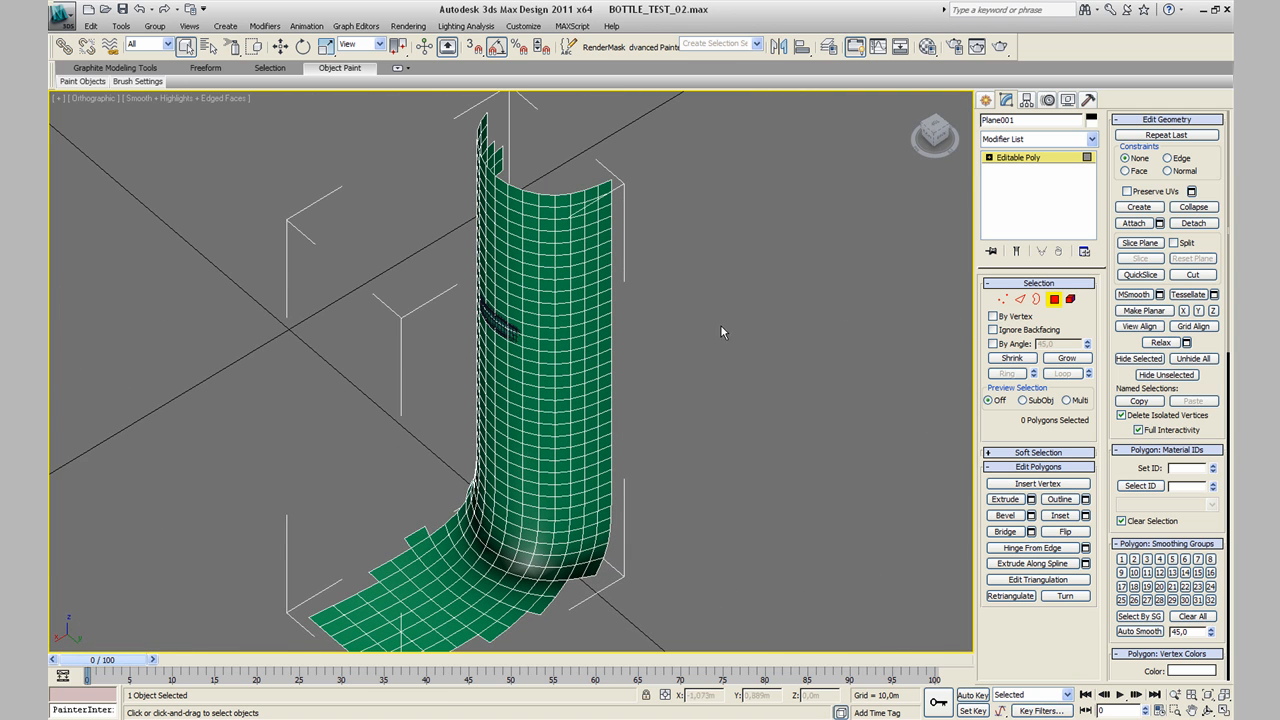
pyautogui.moveTo(585, 195)
pyautogui.mouseDown()
pyautogui.moveTo(621, 193)
pyautogui.moveTo(616, 388)
pyautogui.mouseUp()
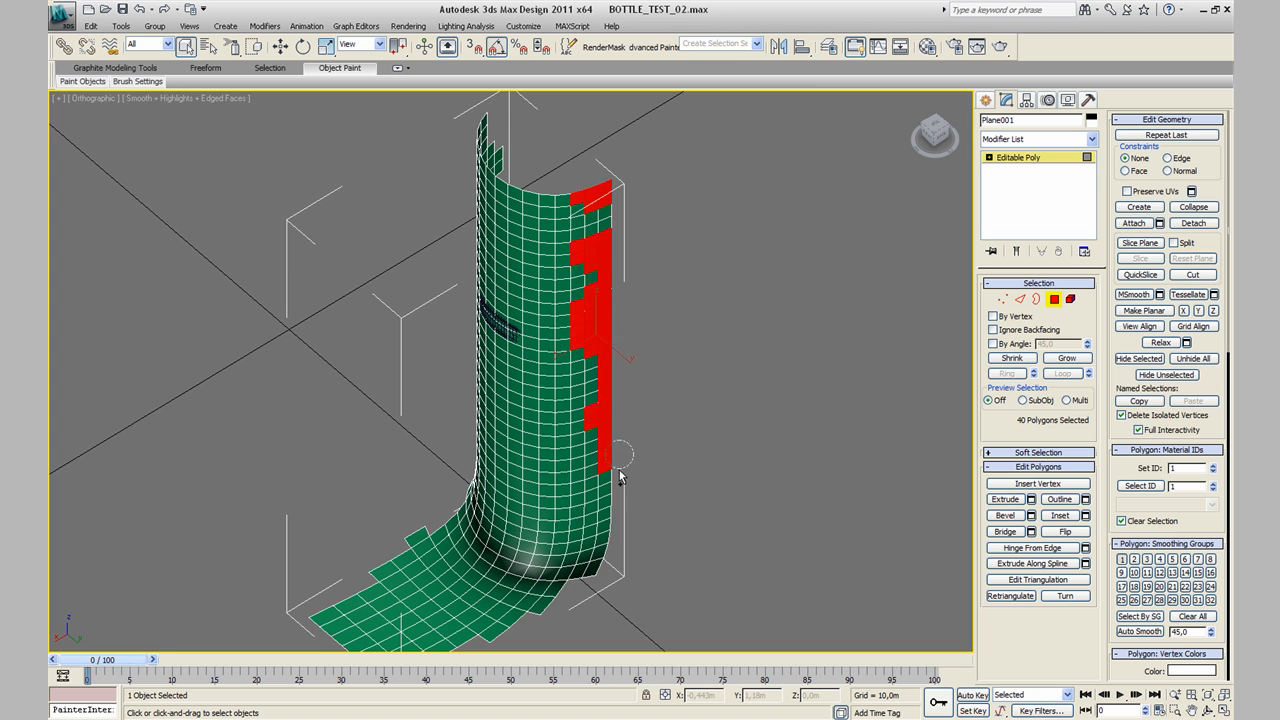
pyautogui.moveTo(622, 518); pyautogui.dragTo(624, 537)
pyautogui.press('Delete')
# Step: Delete another patch of polygons near the upper end of the wall
pyautogui.moveTo(547, 348)
pyautogui.mouseDown(button='middle')
pyautogui.moveTo(533, 353)
pyautogui.moveTo(572, 412)
pyautogui.moveTo(592, 427)
pyautogui.moveTo(613, 404)
pyautogui.mouseUp(button='middle')
pyautogui.moveTo(627, 126)
pyautogui.mouseDown()
pyautogui.moveTo(610, 132)
pyautogui.moveTo(622, 138)
pyautogui.mouseUp()
pyautogui.press('Delete')
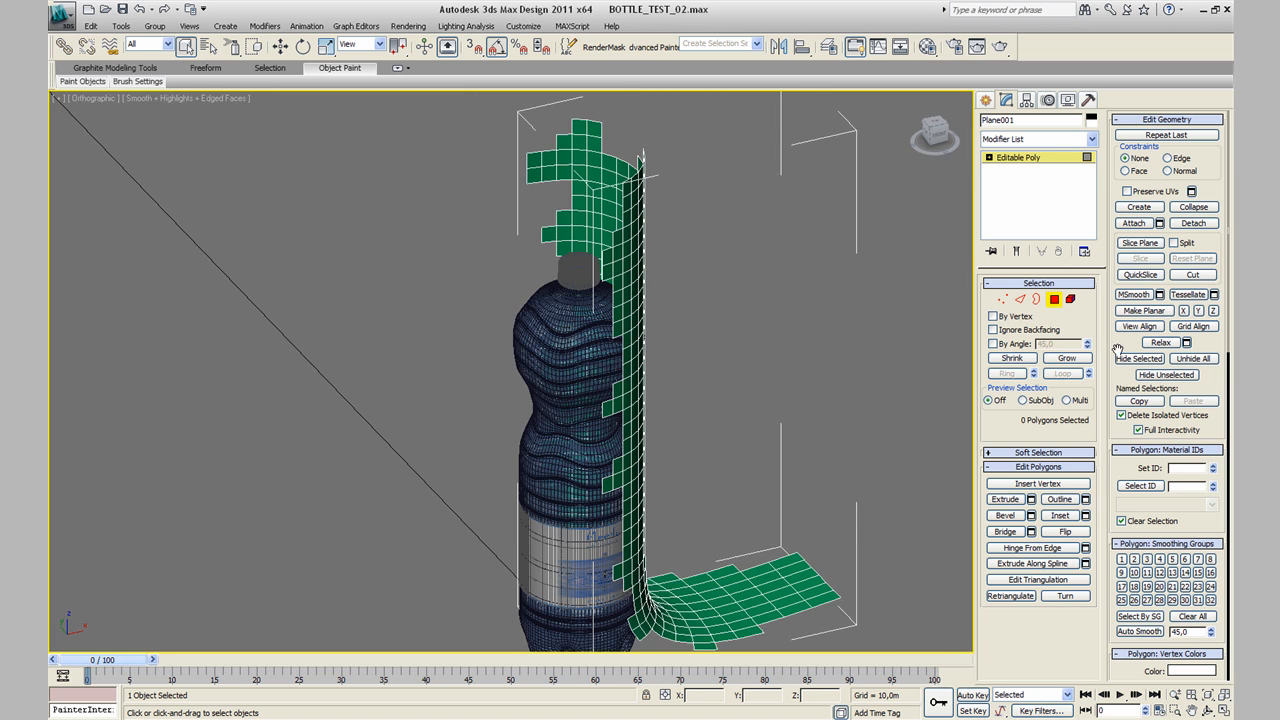
# Step: Leave polygon editing and apply MSmooth once more to the ragged sheet
pyautogui.click(1068, 300)
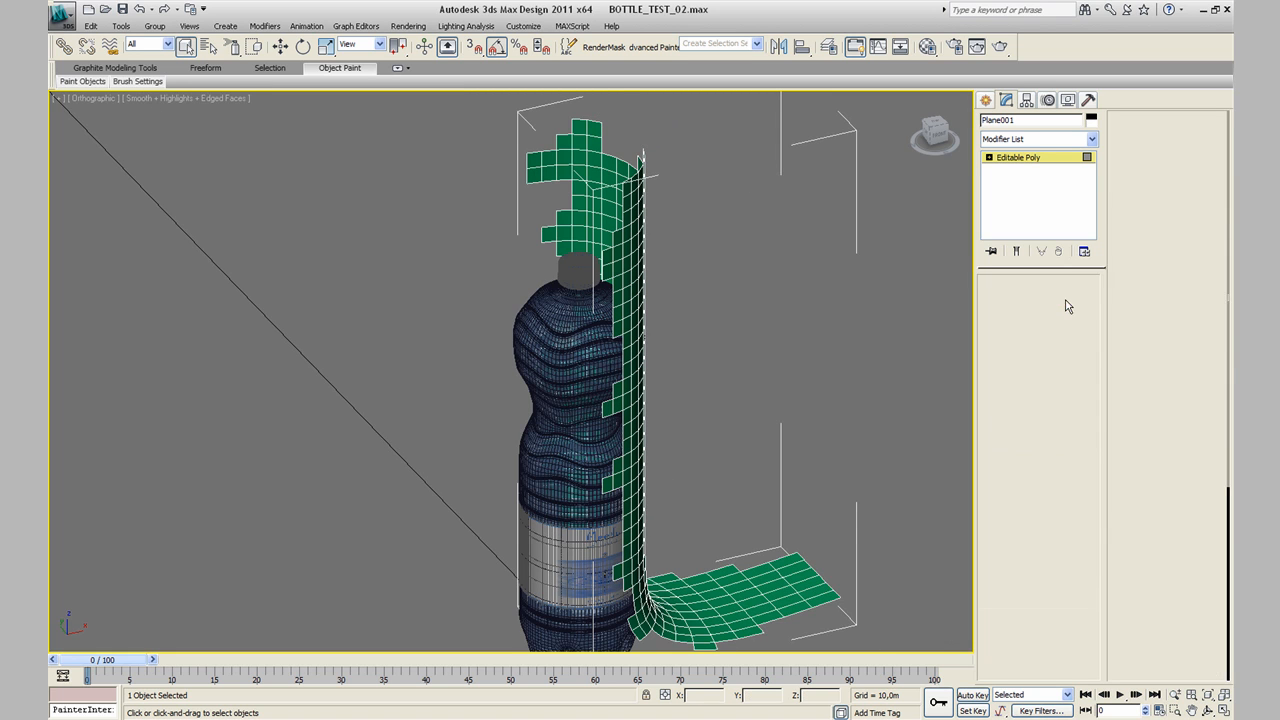
pyautogui.click(1134, 294)
pyautogui.moveTo(691, 266); pyautogui.dragTo(617, 363, button='middle')
pyautogui.scroll(3, 617, 363)
pyautogui.moveTo(446, 251); pyautogui.dragTo(558, 336, button='middle')
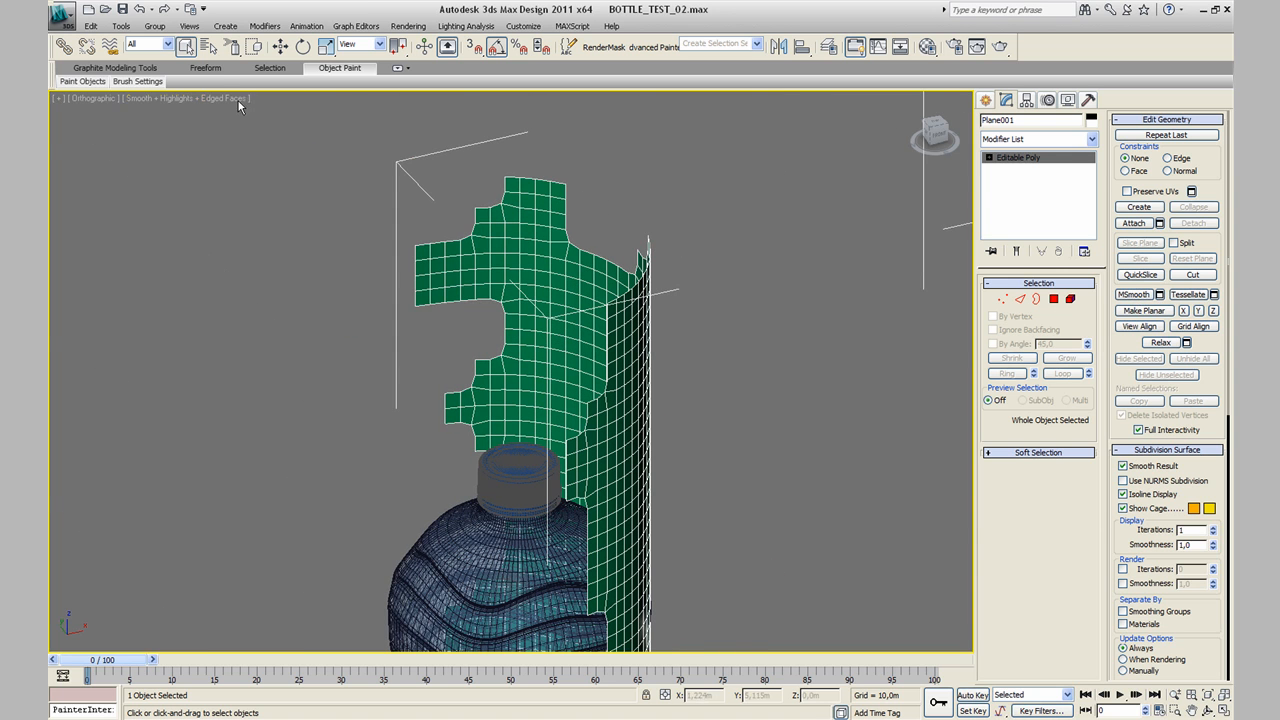
# Step: Delete scattered single polygons and small patches along the ragged edges at the upper end of the wall
pyautogui.moveTo(465, 195); pyautogui.dragTo(507, 267, button='middle')
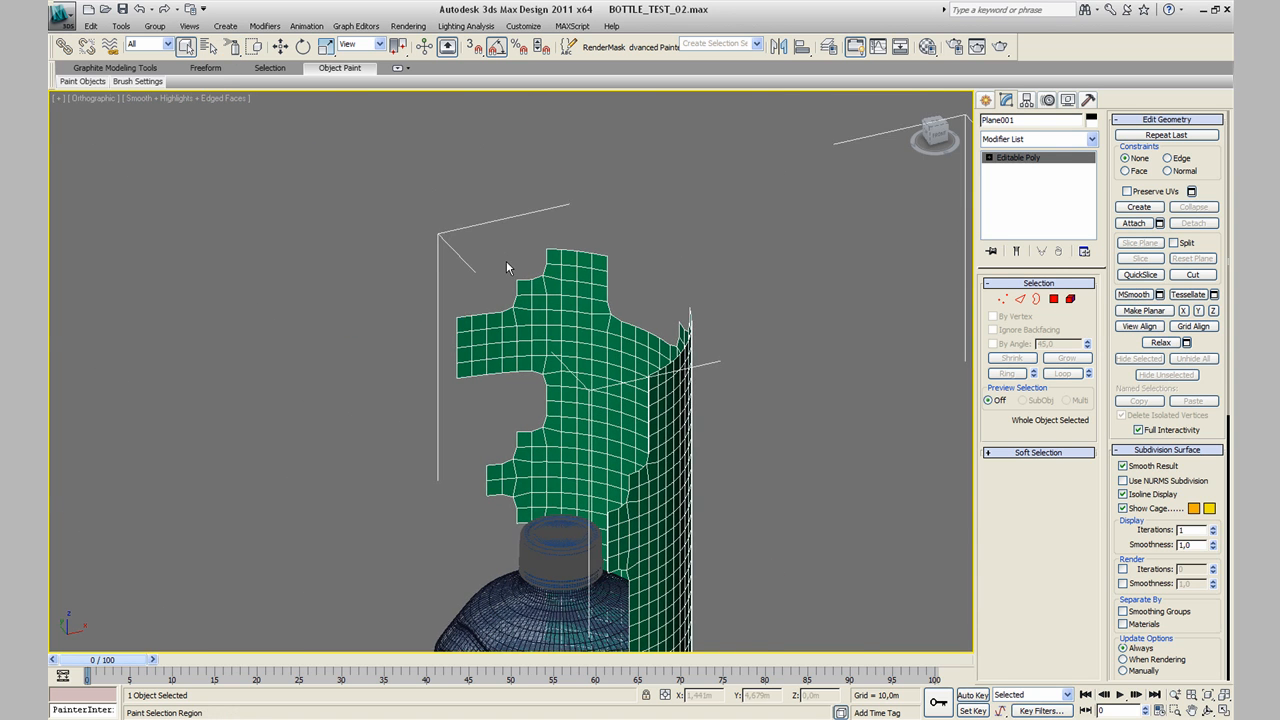
pyautogui.scroll(3, 506, 267)
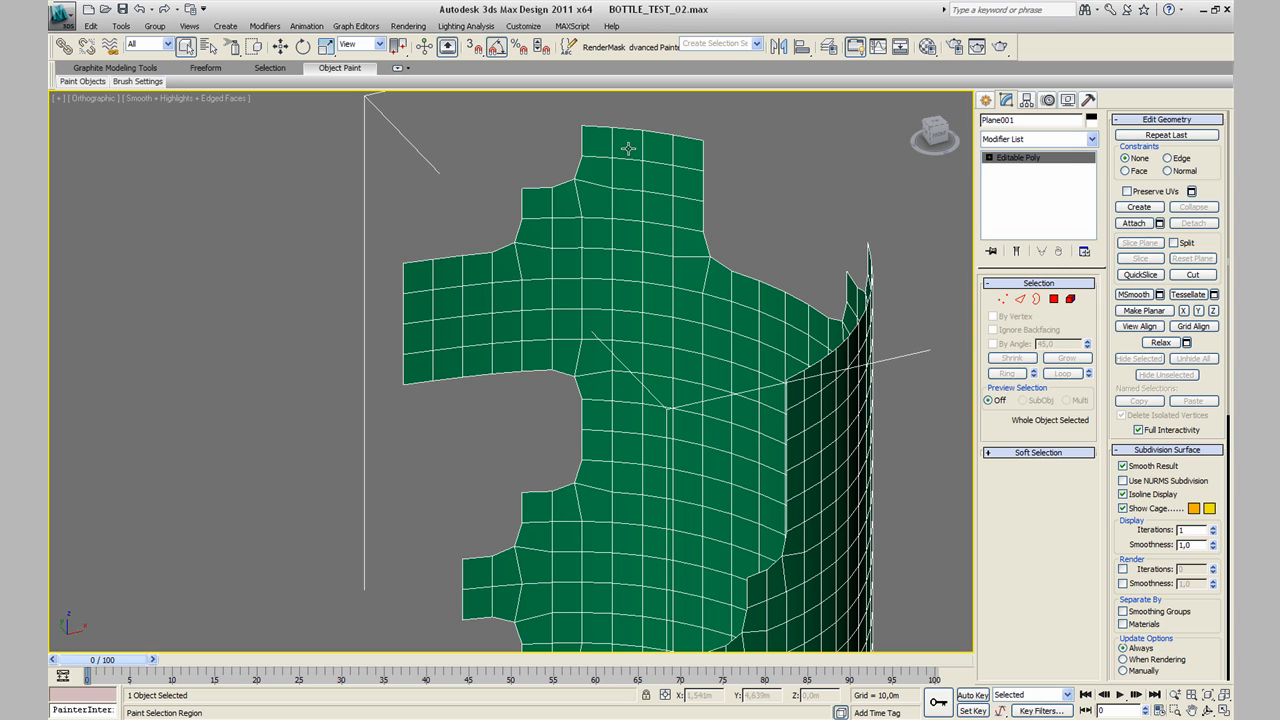
pyautogui.press('4')
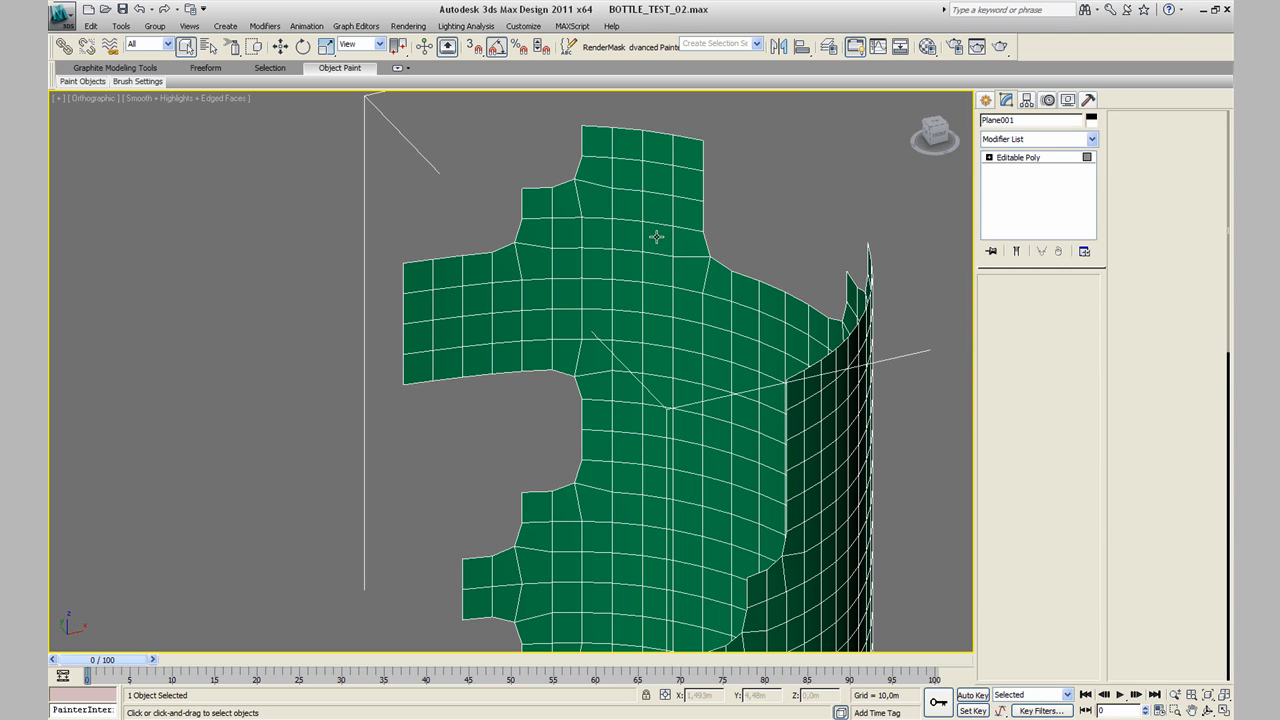
pyautogui.click(627, 145)
pyautogui.keyDown('ctrl'); pyautogui.click(568, 212); pyautogui.keyUp('ctrl')
pyautogui.keyDown('ctrl'); pyautogui.click(534, 238); pyautogui.keyUp('ctrl')
pyautogui.keyDown('ctrl'); pyautogui.moveTo(531, 265); pyautogui.dragTo(506, 279); pyautogui.keyUp('ctrl')
pyautogui.keyDown('ctrl'); pyautogui.click(419, 282); pyautogui.keyUp('ctrl')
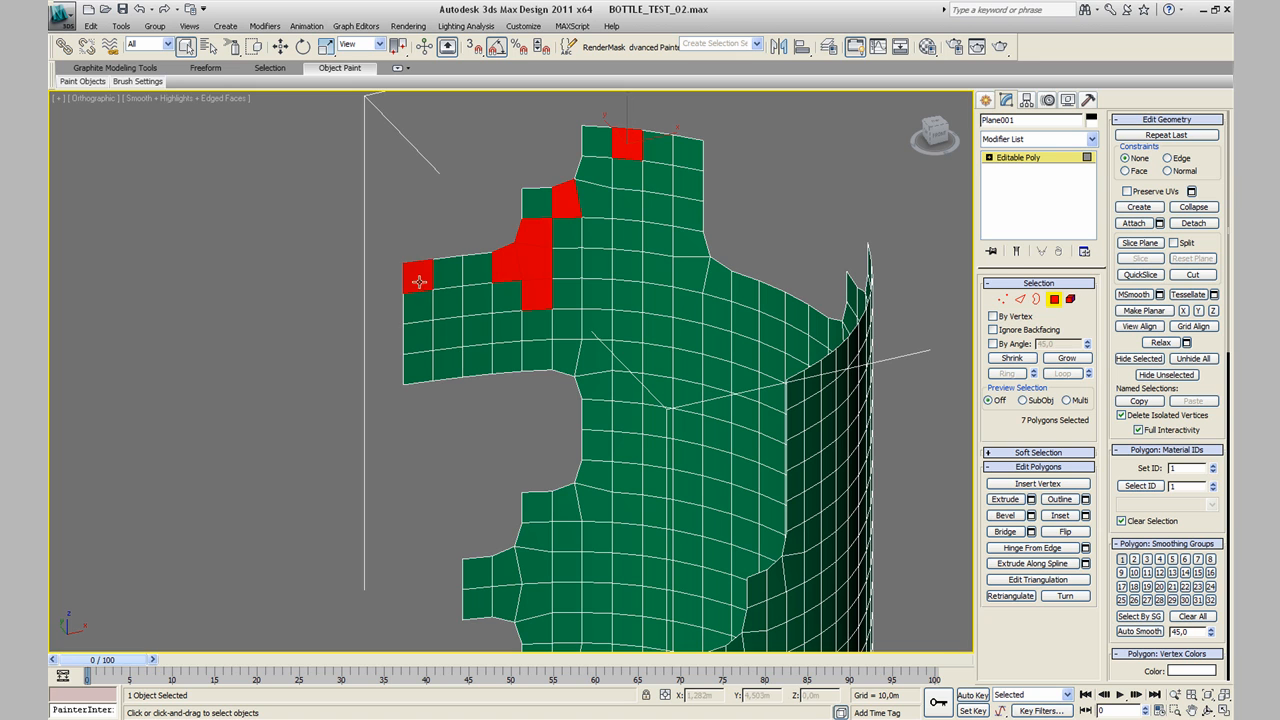
pyautogui.keyDown('ctrl'); pyautogui.click(415, 331); pyautogui.keyUp('ctrl')
pyautogui.keyDown('ctrl'); pyautogui.click(449, 365); pyautogui.keyUp('ctrl')
pyautogui.keyDown('ctrl'); pyautogui.click(548, 362); pyautogui.keyUp('ctrl')
pyautogui.keyDown('ctrl'); pyautogui.click(596, 408); pyautogui.keyUp('ctrl')
pyautogui.keyDown('ctrl'); pyautogui.click(584, 459); pyautogui.keyUp('ctrl')
pyautogui.keyDown('ctrl'); pyautogui.click(589, 479); pyautogui.keyUp('ctrl')
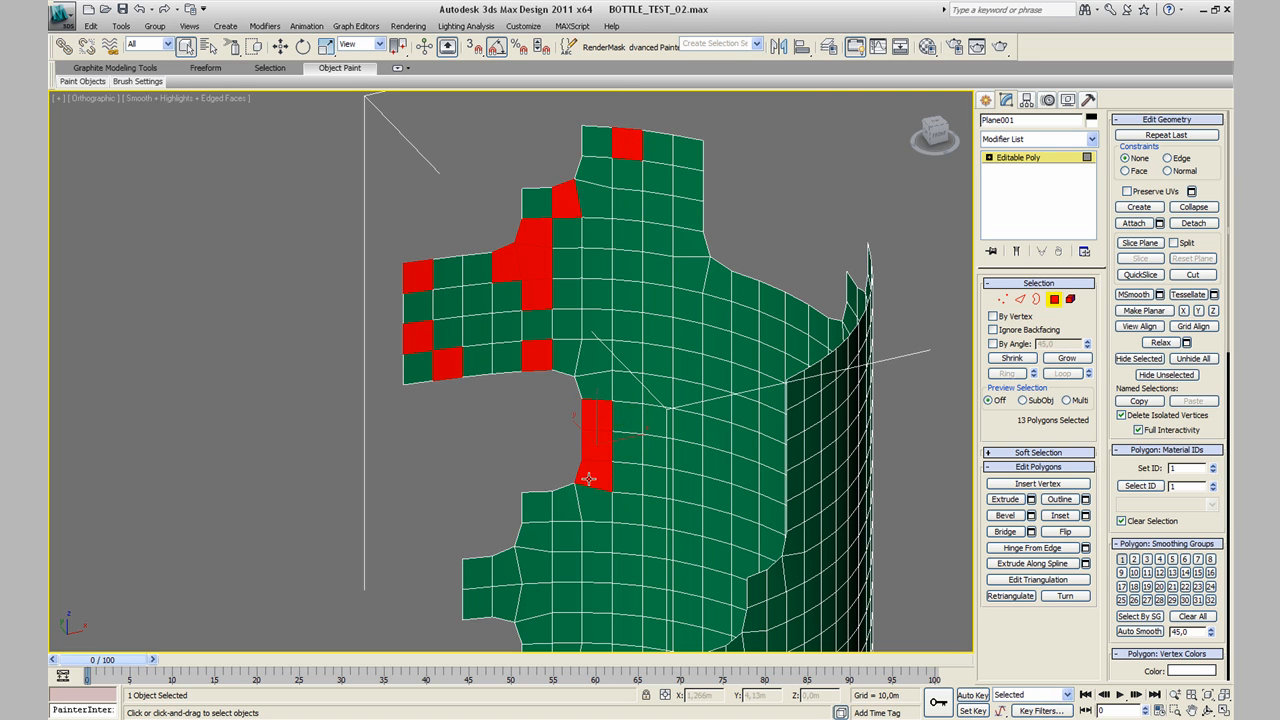
pyautogui.keyDown('ctrl'); pyautogui.click(534, 512); pyautogui.keyUp('ctrl')
pyautogui.keyDown('ctrl'); pyautogui.click(688, 245); pyautogui.keyUp('ctrl')
pyautogui.keyDown('ctrl'); pyautogui.click(741, 287); pyautogui.keyUp('ctrl')
pyautogui.keyDown('ctrl'); pyautogui.click(791, 310); pyautogui.keyUp('ctrl')
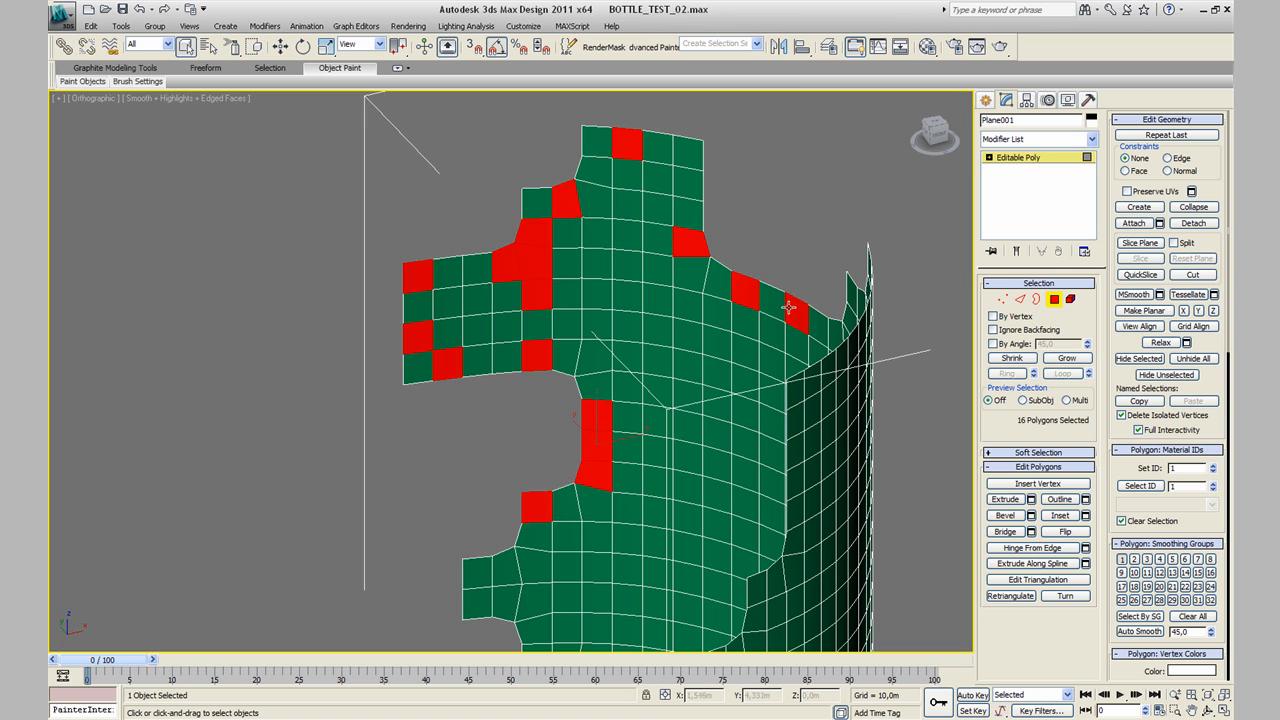
pyautogui.keyDown('ctrl'); pyautogui.click(679, 168); pyautogui.keyUp('ctrl')
pyautogui.press('Delete')
# Step: Delete a few polygons from the flap just above the bottle cap to break up its outline and interior
pyautogui.moveTo(620, 428); pyautogui.dragTo(526, 240, button='middle')
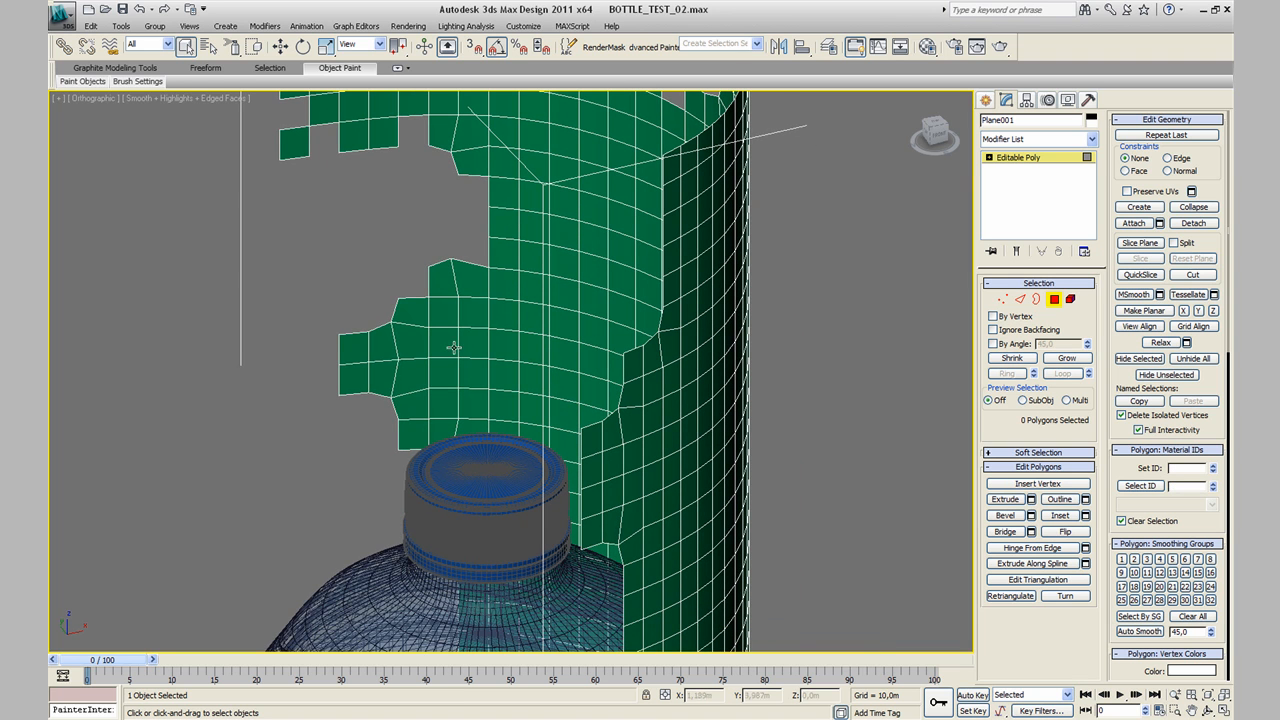
pyautogui.click(383, 344)
pyautogui.keyDown('ctrl'); pyautogui.click(360, 356); pyautogui.keyUp('ctrl')
pyautogui.press('Delete')
pyautogui.click(440, 367)
pyautogui.keyDown('ctrl'); pyautogui.click(437, 306); pyautogui.keyUp('ctrl')
pyautogui.press('Delete')
# Step: Delete scattered polygons and irregular patches along the wall's side edge, from the bottle cap down to the floor corner
pyautogui.moveTo(437, 306); pyautogui.dragTo(478, 272, button='middle')
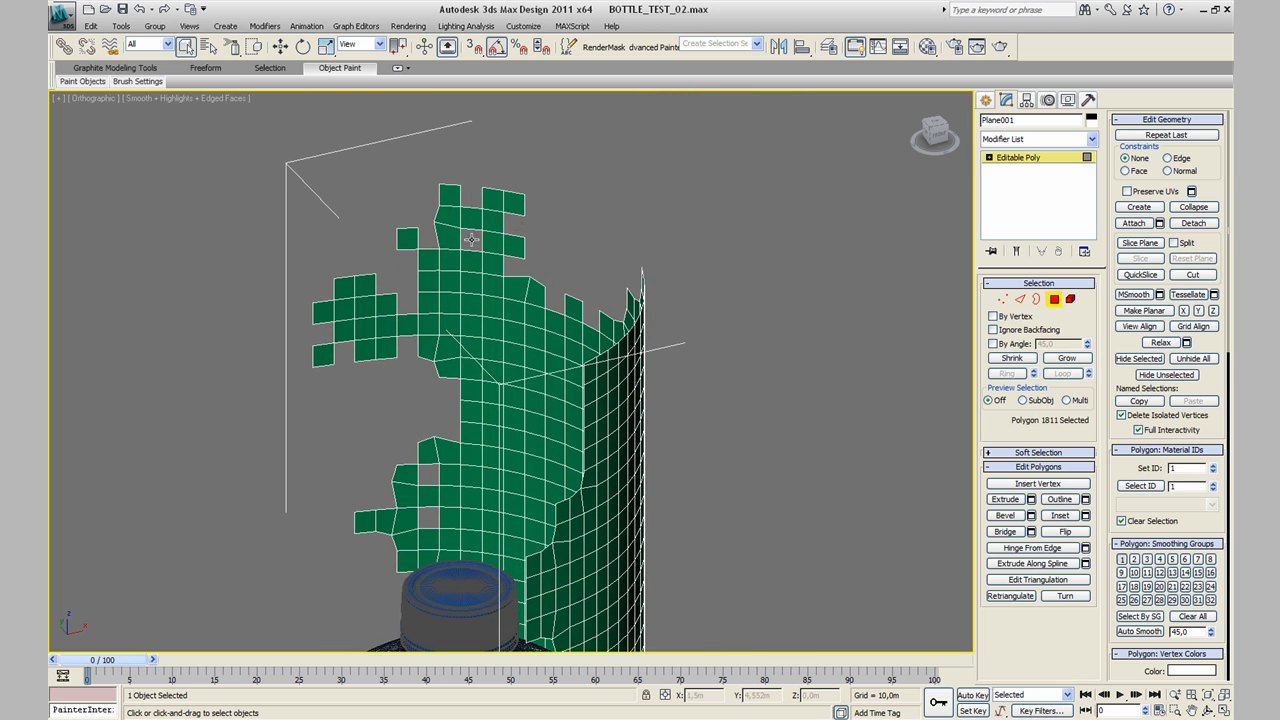
pyautogui.scroll(8, 491, 380)
pyautogui.scroll(-5, 515, 419)
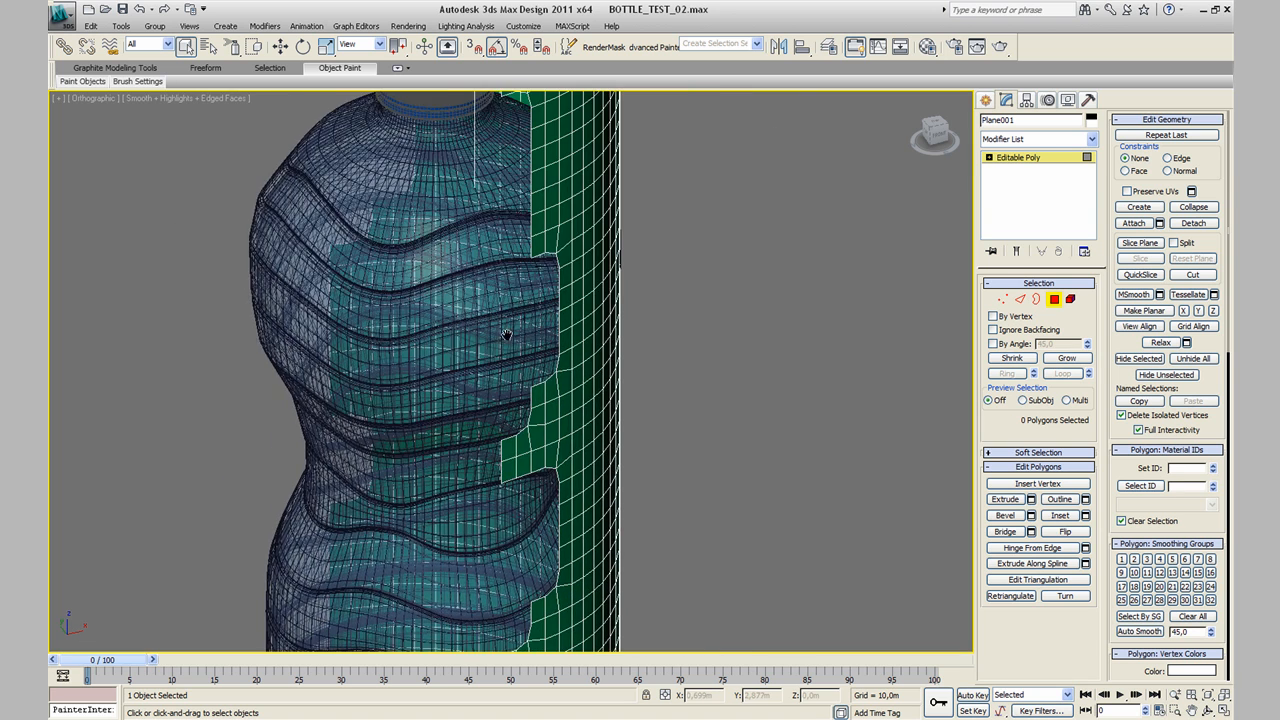
pyautogui.keyDown('ctrl'); pyautogui.click(517, 391); pyautogui.keyUp('ctrl')
pyautogui.keyDown('ctrl'); pyautogui.click(517, 350); pyautogui.keyUp('ctrl')
pyautogui.keyDown('ctrl'); pyautogui.click(503, 291); pyautogui.keyUp('ctrl')
pyautogui.keyDown('ctrl'); pyautogui.click(488, 272); pyautogui.keyUp('ctrl')
pyautogui.keyDown('ctrl'); pyautogui.click(488, 250); pyautogui.keyUp('ctrl')
pyautogui.keyDown('ctrl'); pyautogui.moveTo(517, 179); pyautogui.dragTo(514, 171); pyautogui.keyUp('ctrl')
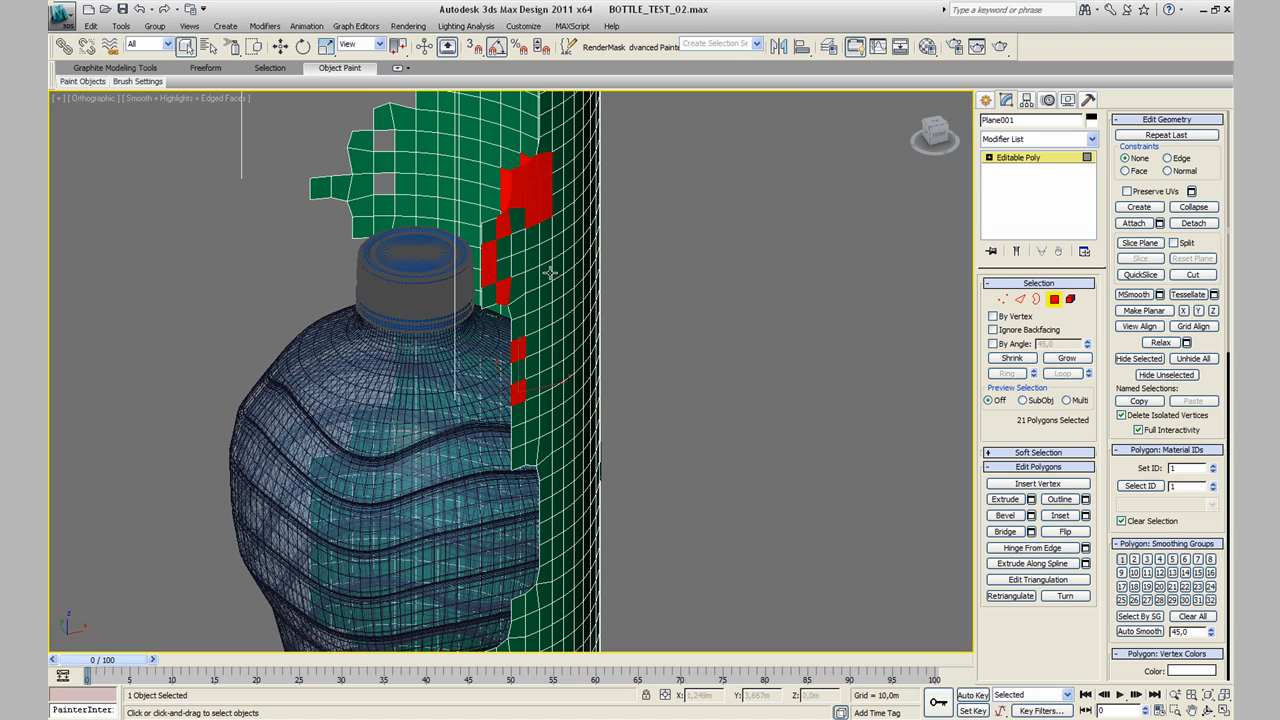
pyautogui.keyDown('ctrl'); pyautogui.moveTo(550, 372); pyautogui.dragTo(532, 410); pyautogui.keyUp('ctrl')
pyautogui.keyDown('ctrl'); pyautogui.click(533, 450); pyautogui.keyUp('ctrl')
pyautogui.moveTo(551, 489); pyautogui.dragTo(546, 317, button='middle')
pyautogui.keyDown('ctrl'); pyautogui.click(541, 356); pyautogui.keyUp('ctrl')
pyautogui.keyDown('ctrl'); pyautogui.click(552, 411); pyautogui.keyUp('ctrl')
pyautogui.keyDown('ctrl'); pyautogui.click(513, 429); pyautogui.keyUp('ctrl')
pyautogui.keyDown('ctrl'); pyautogui.click(511, 452); pyautogui.keyUp('ctrl')
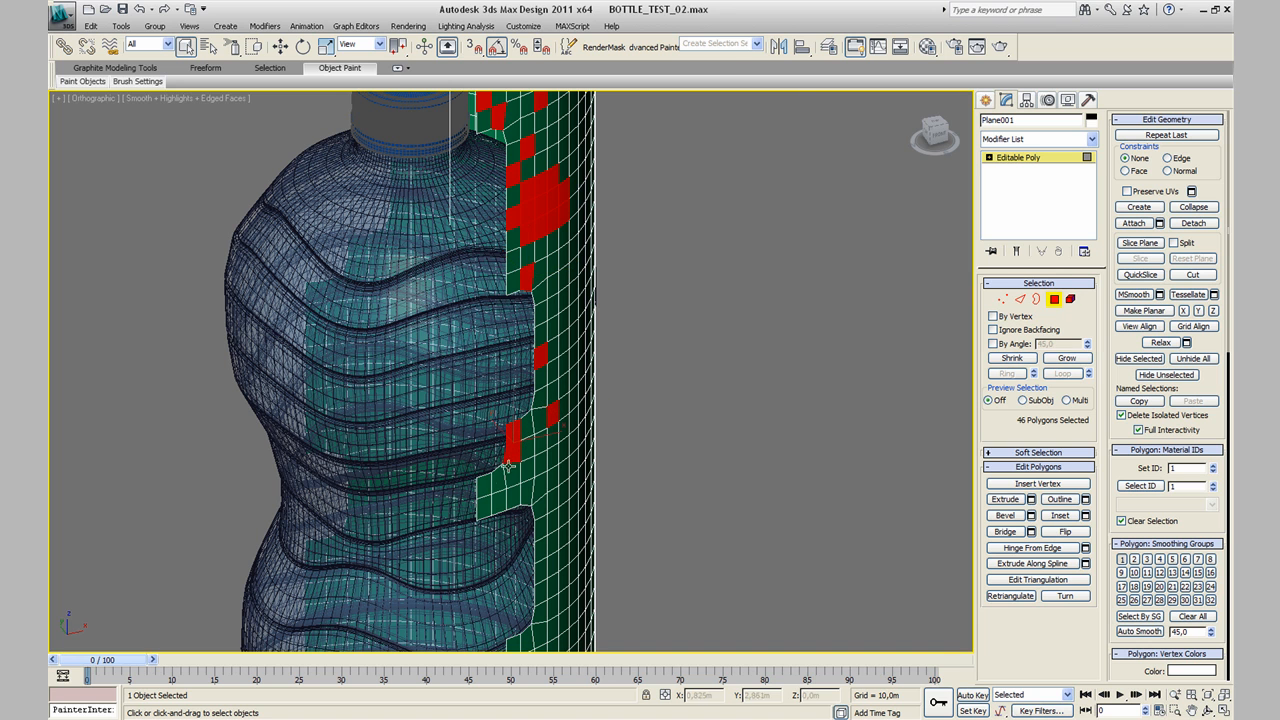
pyautogui.keyDown('ctrl'); pyautogui.click(551, 523); pyautogui.keyUp('ctrl')
pyautogui.keyDown('ctrl'); pyautogui.moveTo(543, 545); pyautogui.dragTo(540, 570); pyautogui.keyUp('ctrl')
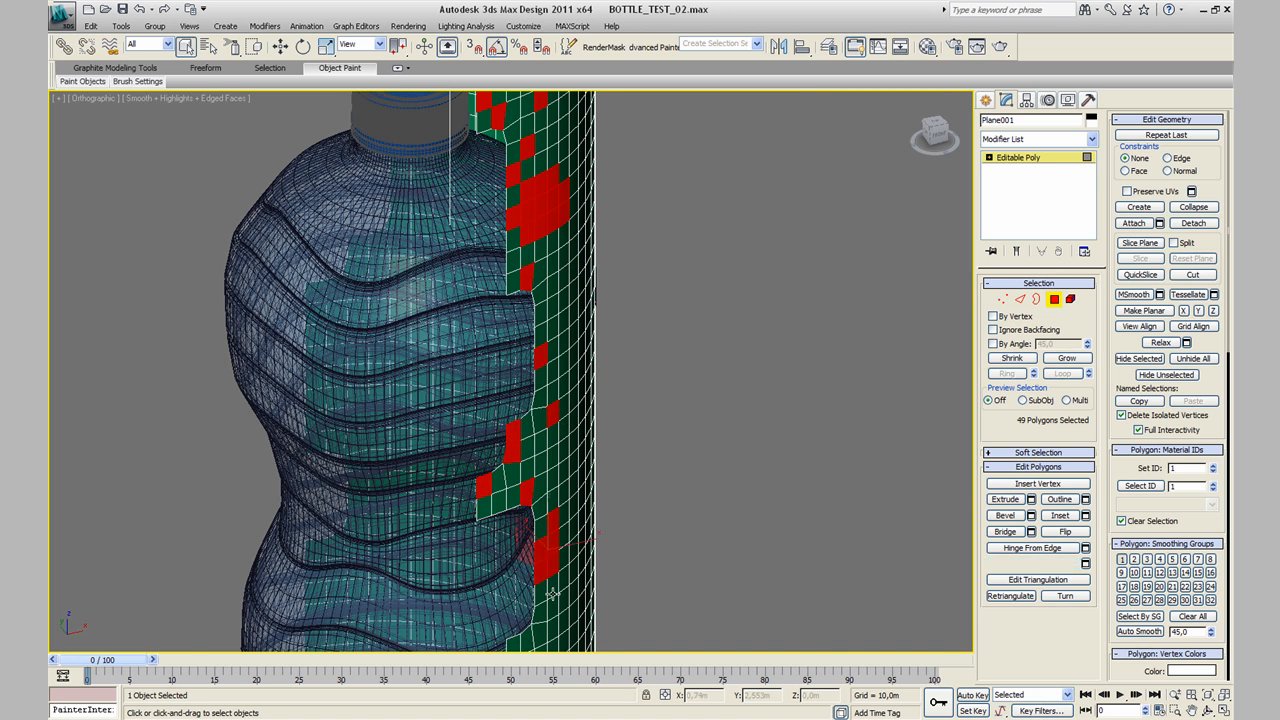
pyautogui.moveTo(532, 640); pyautogui.dragTo(526, 380, button='middle')
pyautogui.keyDown('ctrl'); pyautogui.click(482, 444); pyautogui.keyUp('ctrl')
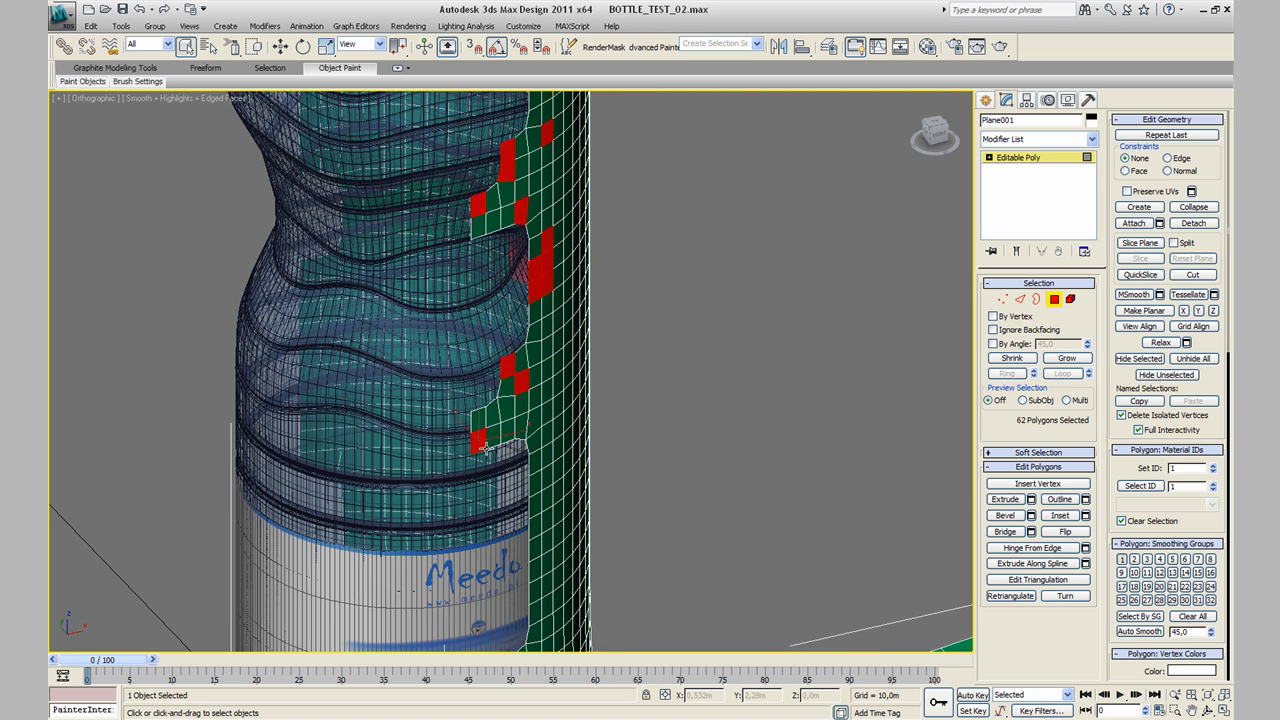
pyautogui.keyDown('ctrl'); pyautogui.moveTo(532, 460); pyautogui.dragTo(533, 514); pyautogui.keyUp('ctrl')
pyautogui.moveTo(557, 567); pyautogui.dragTo(557, 424, button='middle')
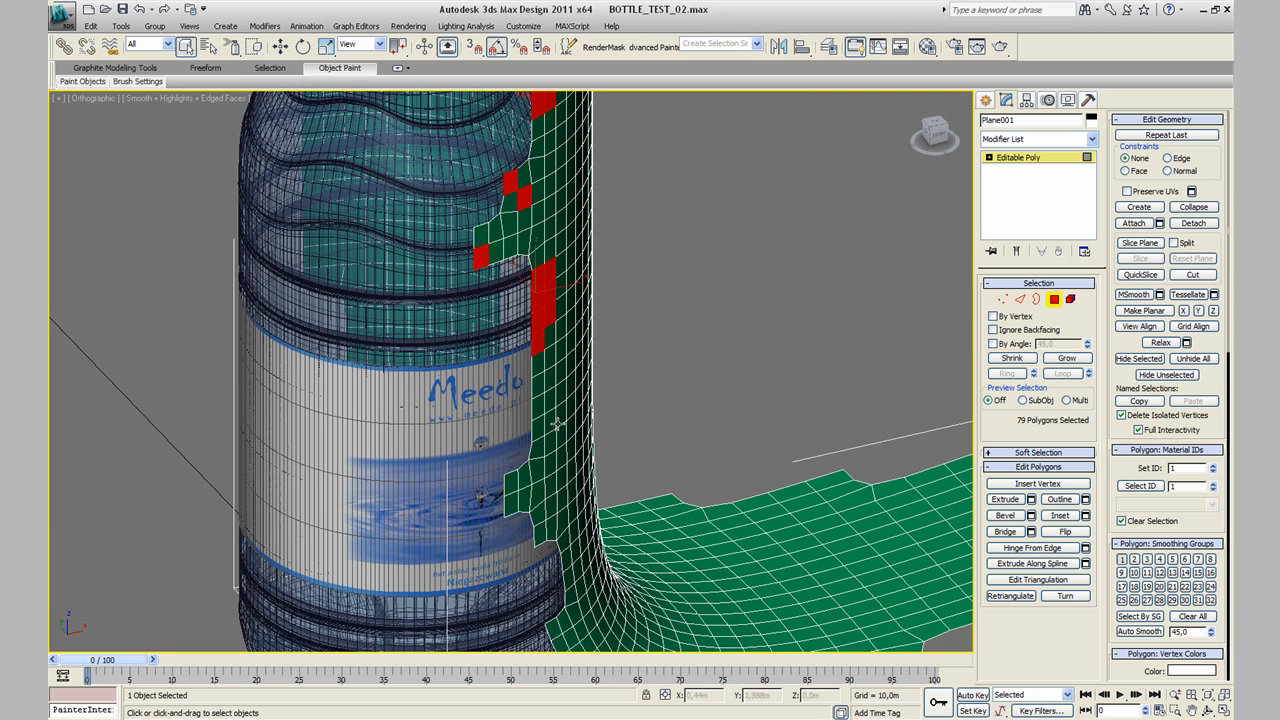
pyautogui.keyDown('ctrl'); pyautogui.click(538, 474); pyautogui.keyUp('ctrl')
pyautogui.keyDown('ctrl'); pyautogui.moveTo(503, 486); pyautogui.dragTo(518, 510); pyautogui.keyUp('ctrl')
pyautogui.moveTo(577, 600); pyautogui.dragTo(544, 391, button='middle')
pyautogui.moveTo(540, 375)
pyautogui.keyDown('ctrl'); pyautogui.mouseDown()
pyautogui.moveTo(522, 330)
pyautogui.moveTo(530, 436)
pyautogui.moveTo(548, 468)
pyautogui.moveTo(705, 481)
pyautogui.moveTo(621, 440)
pyautogui.mouseUp(); pyautogui.keyUp('ctrl')
pyautogui.press('Delete')
pyautogui.moveTo(629, 273); pyautogui.dragTo(637, 385, button='middle')
pyautogui.scroll(-3, 571, 330)
pyautogui.scroll(1, 503, 365)
pyautogui.press('Delete')
# Step: Delete single polygons along the wall's opposite side edge, beside the upper part of the bottle
pyautogui.scroll(-3, 445, 366)
pyautogui.moveTo(432, 329); pyautogui.dragTo(587, 343, button='middle')
pyautogui.moveTo(714, 174); pyautogui.dragTo(534, 441, button='middle')
pyautogui.keyDown('alt'); pyautogui.moveTo(546, 280); pyautogui.dragTo(589, 272, button='middle'); pyautogui.keyUp('alt')
pyautogui.moveTo(683, 194); pyautogui.dragTo(590, 424, button='middle')
pyautogui.keyDown('alt'); pyautogui.moveTo(572, 382); pyautogui.dragTo(588, 234, button='middle'); pyautogui.keyUp('alt')
pyautogui.scroll(3, 646, 429)
pyautogui.click(592, 212)
pyautogui.press('Delete')
pyautogui.click(625, 331)
pyautogui.keyDown('ctrl'); pyautogui.click(606, 364); pyautogui.keyUp('ctrl')
pyautogui.press('Delete')
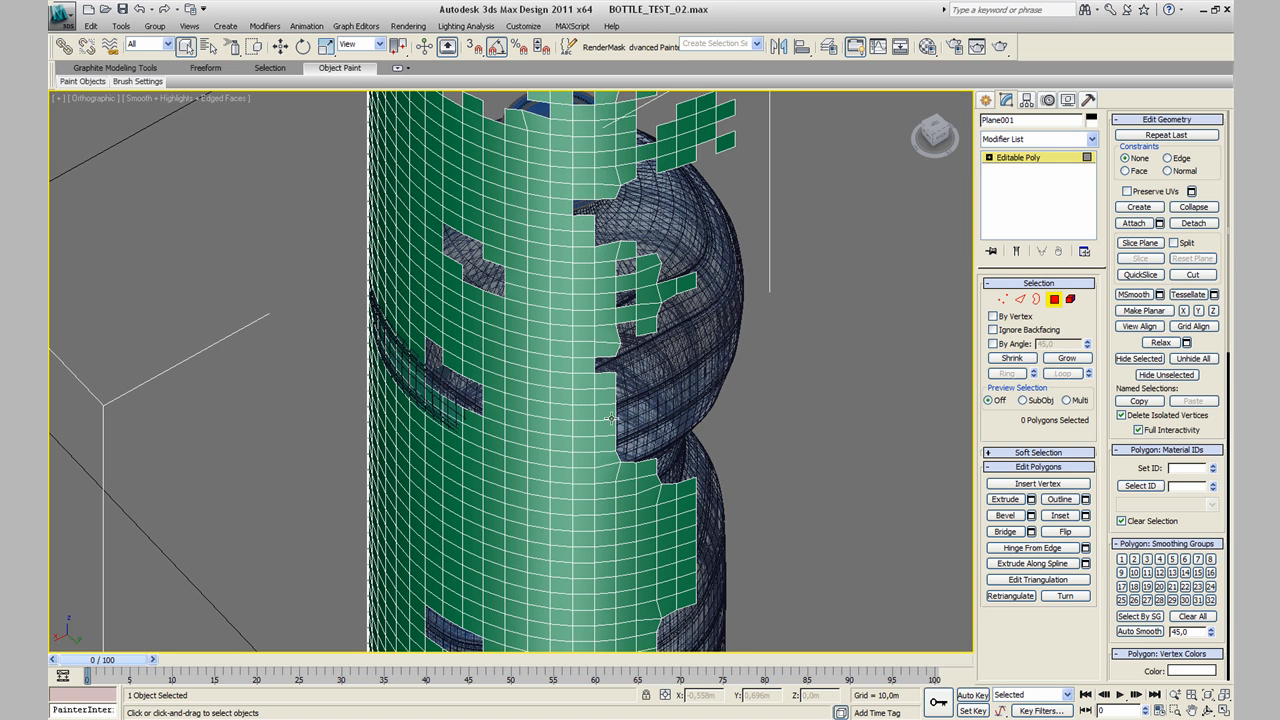
# Step: Cut small notches into the opposite side edge around the bottle's waist by deleting a few polygons
pyautogui.keyDown('alt'); pyautogui.moveTo(608, 413); pyautogui.dragTo(557, 280, button='middle'); pyautogui.keyUp('alt')
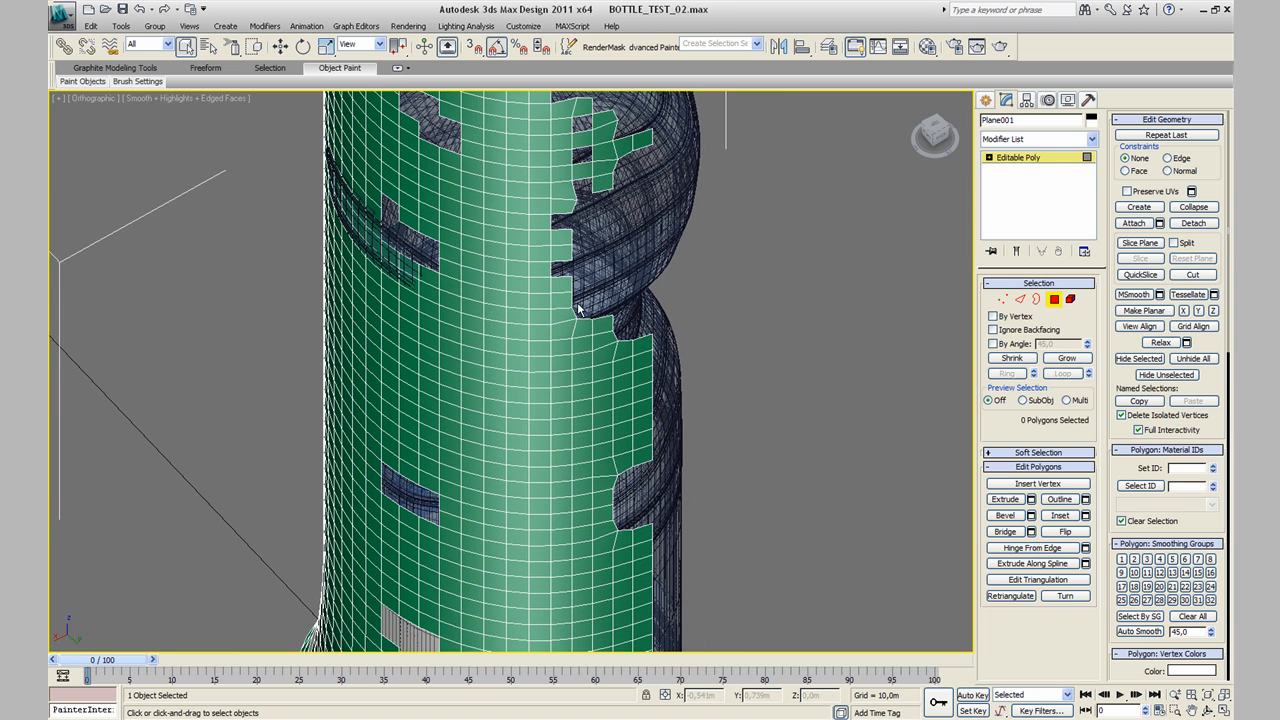
pyautogui.click(600, 338)
pyautogui.click(640, 394)
pyautogui.click(622, 398)
pyautogui.press('Delete')
pyautogui.click(623, 414)
pyautogui.keyDown('ctrl'); pyautogui.click(641, 408); pyautogui.keyUp('ctrl')
pyautogui.keyDown('ctrl'); pyautogui.click(637, 393); pyautogui.keyUp('ctrl')
pyautogui.press('Delete')
pyautogui.click(640, 442)
pyautogui.press('Delete')
# Step: Delete more scattered polygons along the lower stretch of that side edge, down toward the bottle's base
pyautogui.moveTo(636, 470); pyautogui.dragTo(628, 298, button='middle')
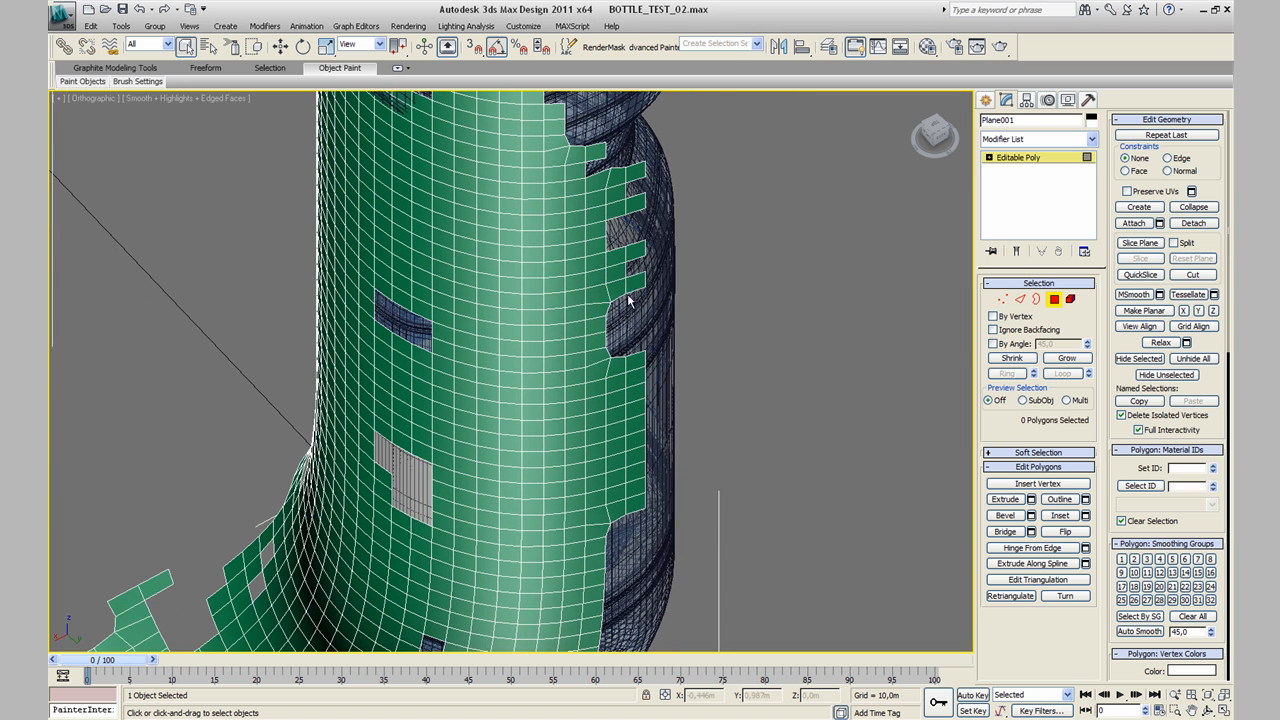
pyautogui.click(597, 307)
pyautogui.keyDown('ctrl'); pyautogui.click(598, 321); pyautogui.keyUp('ctrl')
pyautogui.press('Delete')
pyautogui.click(634, 378)
pyautogui.keyDown('ctrl'); pyautogui.click(634, 408); pyautogui.keyUp('ctrl')
pyautogui.keyDown('ctrl'); pyautogui.click(616, 430); pyautogui.keyUp('ctrl')
pyautogui.keyDown('ctrl'); pyautogui.click(632, 470); pyautogui.keyUp('ctrl')
pyautogui.keyDown('ctrl'); pyautogui.moveTo(623, 465); pyautogui.dragTo(614, 456); pyautogui.keyUp('ctrl')
pyautogui.moveTo(596, 568); pyautogui.dragTo(586, 350, button='middle')
pyautogui.moveTo(586, 330)
pyautogui.keyDown('ctrl'); pyautogui.mouseDown()
pyautogui.moveTo(580, 358)
pyautogui.moveTo(607, 390)
pyautogui.mouseUp(); pyautogui.keyUp('ctrl')
pyautogui.press('Delete')
# Step: Delete another set of scattered single polygons slightly further in from the same side edge, working upward
pyautogui.keyDown('alt'); pyautogui.moveTo(607, 396); pyautogui.dragTo(667, 432, button='middle'); pyautogui.keyUp('alt')
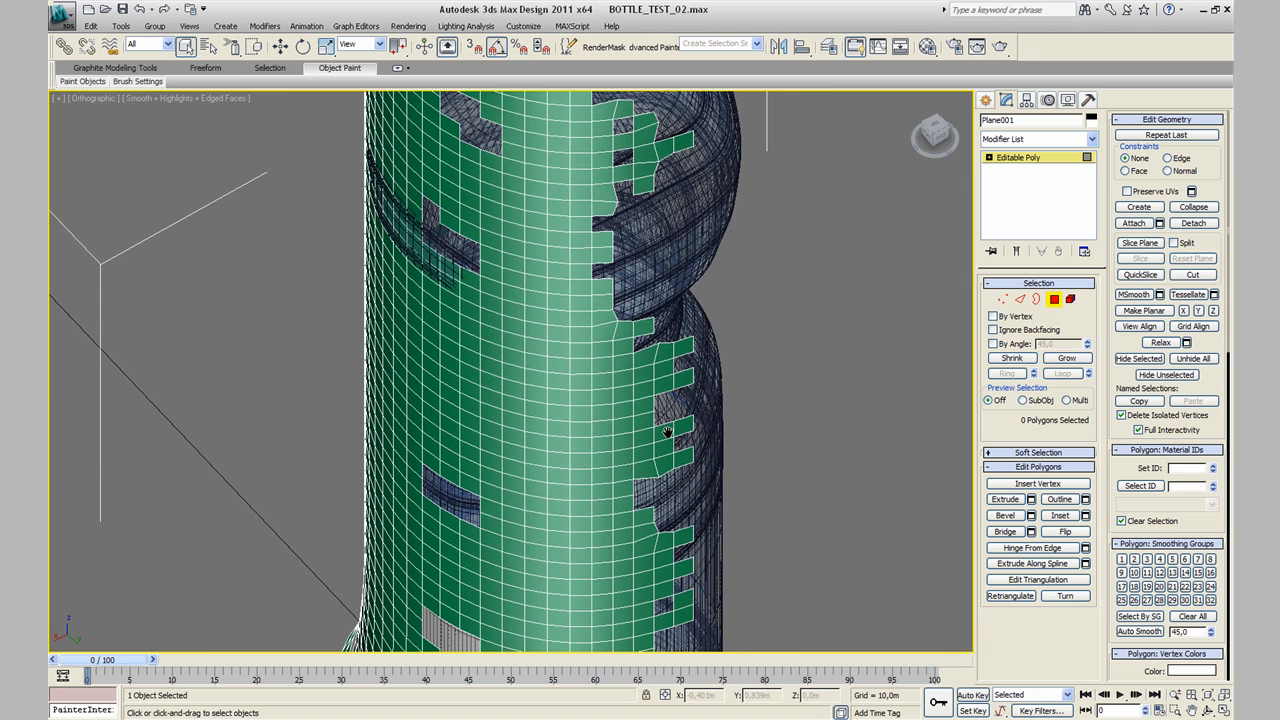
pyautogui.click(642, 405)
pyautogui.keyDown('ctrl'); pyautogui.click(622, 362); pyautogui.keyUp('ctrl')
pyautogui.keyDown('ctrl'); pyautogui.click(580, 366); pyautogui.keyUp('ctrl')
pyautogui.keyDown('ctrl'); pyautogui.click(580, 255); pyautogui.keyUp('ctrl')
pyautogui.keyDown('ctrl'); pyautogui.click(580, 192); pyautogui.keyUp('ctrl')
pyautogui.keyDown('ctrl'); pyautogui.click(601, 144); pyautogui.keyUp('ctrl')
pyautogui.moveTo(582, 139); pyautogui.dragTo(620, 309, button='middle')
pyautogui.press('Delete')
# Step: Delete scattered polygons and a larger patch near the wall's base, plus some higher up, and leave polygon editing
pyautogui.scroll(-7, 589, 557)
pyautogui.keyDown('alt'); pyautogui.moveTo(545, 370); pyautogui.dragTo(656, 360, button='middle'); pyautogui.keyUp('alt')
pyautogui.moveTo(717, 212); pyautogui.dragTo(587, 309, button='middle')
pyautogui.scroll(3, 667, 371)
pyautogui.scroll(2, 670, 372)
pyautogui.click(678, 352)
pyautogui.keyDown('ctrl'); pyautogui.click(656, 342); pyautogui.keyUp('ctrl')
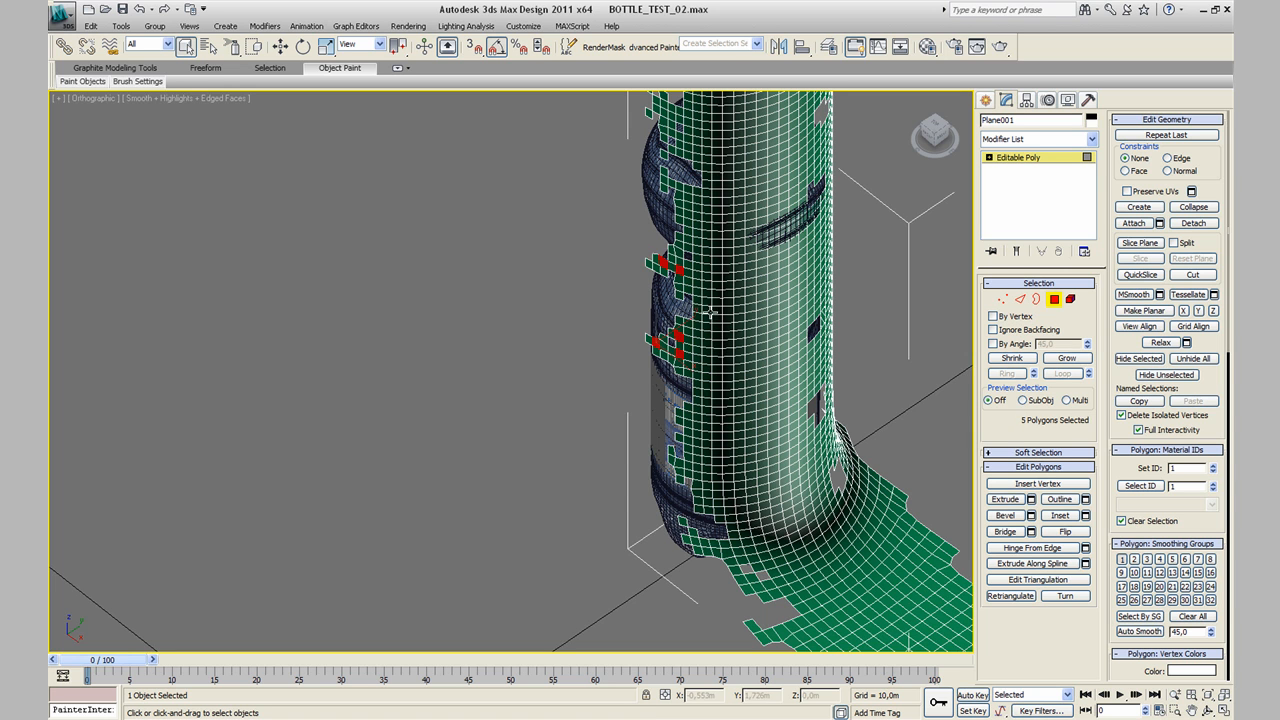
pyautogui.keyDown('ctrl'); pyautogui.click(705, 360); pyautogui.keyUp('ctrl')
pyautogui.keyDown('ctrl'); pyautogui.click(715, 419); pyautogui.keyUp('ctrl')
pyautogui.keyDown('ctrl'); pyautogui.click(696, 419); pyautogui.keyUp('ctrl')
pyautogui.keyDown('ctrl'); pyautogui.click(696, 435); pyautogui.keyUp('ctrl')
pyautogui.keyDown('ctrl'); pyautogui.moveTo(728, 456); pyautogui.dragTo(697, 474); pyautogui.keyUp('ctrl')
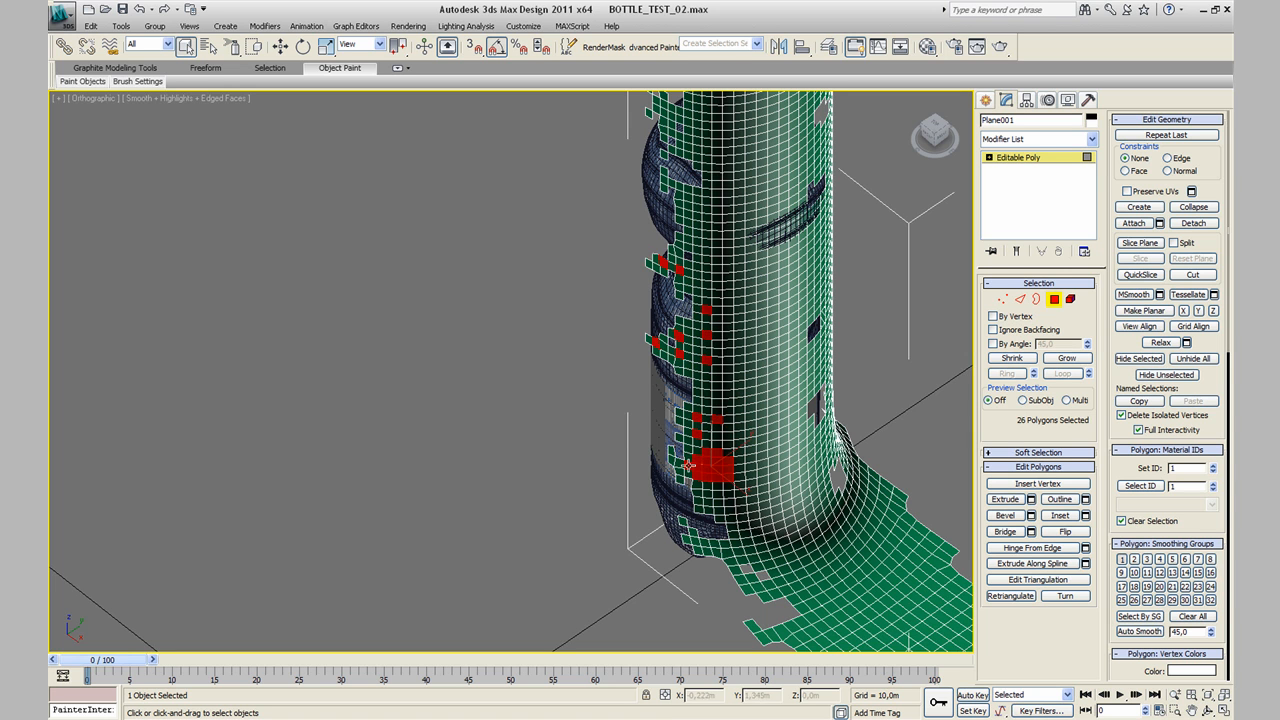
pyautogui.moveTo(687, 300); pyautogui.dragTo(673, 420, button='middle')
pyautogui.keyDown('ctrl'); pyautogui.click(686, 404); pyautogui.keyUp('ctrl')
pyautogui.keyDown('ctrl'); pyautogui.click(668, 383); pyautogui.keyUp('ctrl')
pyautogui.keyDown('ctrl'); pyautogui.moveTo(676, 324); pyautogui.dragTo(661, 318); pyautogui.keyUp('ctrl')
pyautogui.hotkey('ctrl', 'z')
pyautogui.moveTo(691, 247)
pyautogui.keyDown('ctrl'); pyautogui.mouseDown()
pyautogui.moveTo(669, 213)
pyautogui.moveTo(738, 220)
pyautogui.moveTo(753, 209)
pyautogui.mouseUp(); pyautogui.keyUp('ctrl')
pyautogui.press('Delete')
pyautogui.moveTo(895, 261); pyautogui.dragTo(797, 229, button='middle')
pyautogui.click(1054, 299)
# Step: Start Push/Pull paint deformation with a push/pull value of 0.05 m and a brush size of 0.15 m
pyautogui.moveTo(674, 323); pyautogui.dragTo(526, 223, button='middle')
pyautogui.scroll(-3, 559, 271)
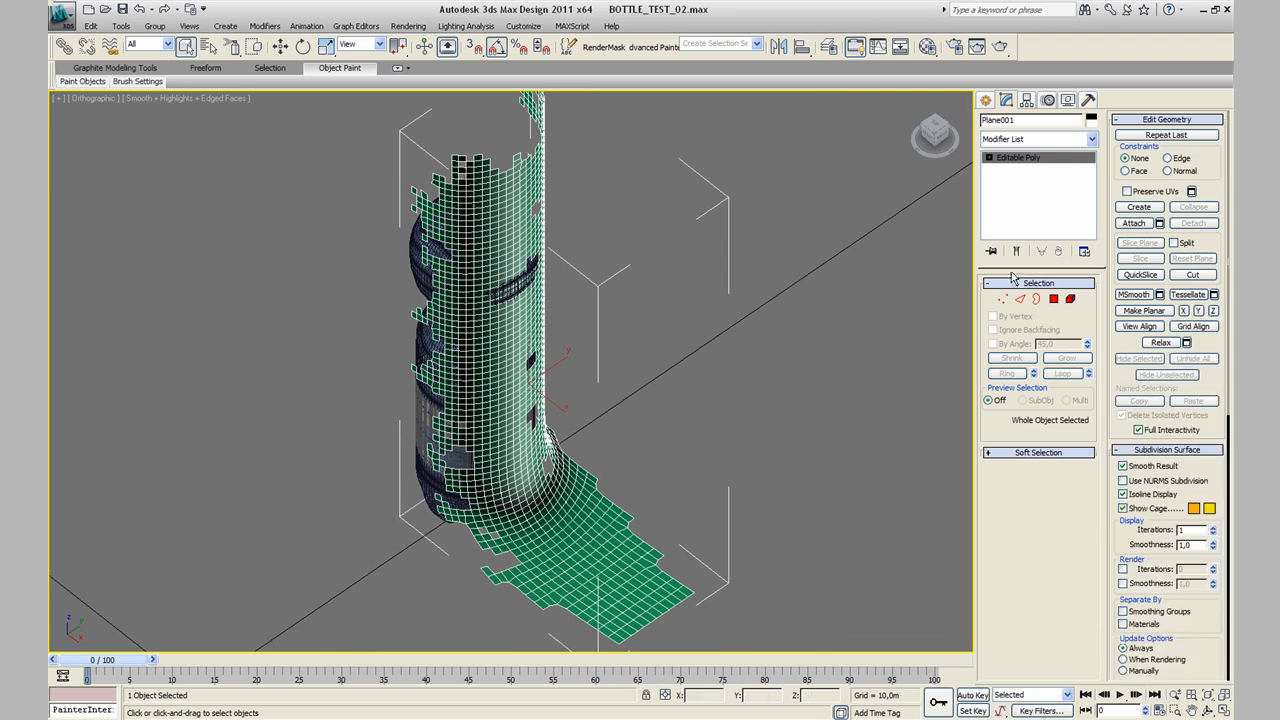
pyautogui.moveTo(1207, 652); pyautogui.dragTo(1211, 118)
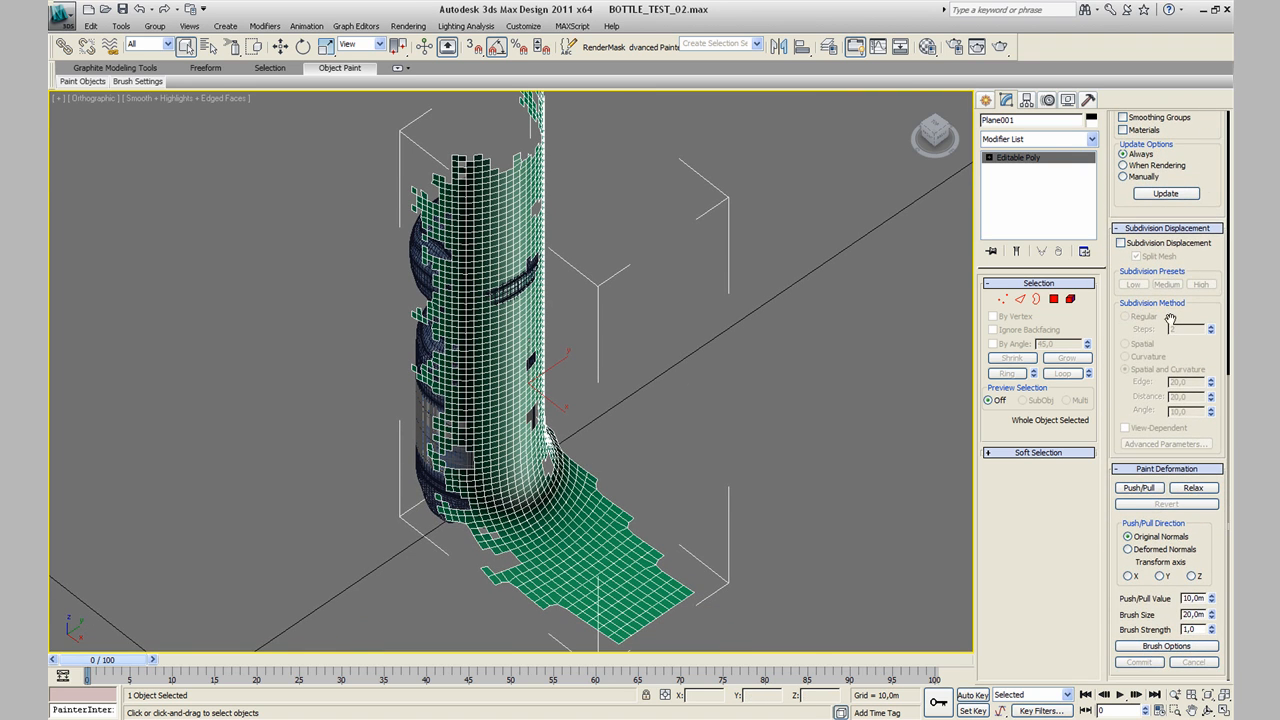
pyautogui.click(1139, 489)
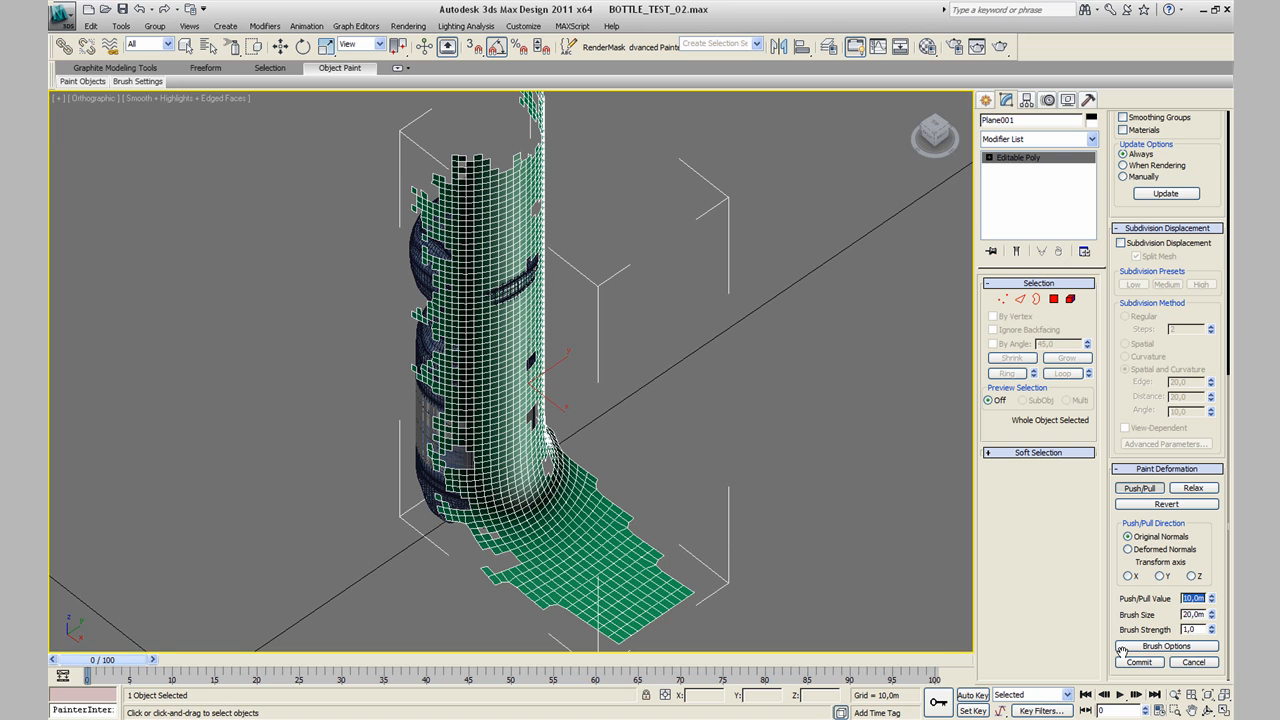
pyautogui.write('1')
# Step: Paint uneven outward bumps over the wall and floor sections of the sheet from several sides
pyautogui.moveTo(431, 204)
pyautogui.mouseDown()
pyautogui.moveTo(469, 197)
pyautogui.moveTo(440, 218)
pyautogui.moveTo(436, 420)
pyautogui.moveTo(475, 495)
pyautogui.moveTo(555, 585)
pyautogui.moveTo(630, 610)
pyautogui.moveTo(550, 465)
pyautogui.moveTo(512, 352)
pyautogui.moveTo(508, 210)
pyautogui.moveTo(545, 163)
pyautogui.mouseUp()
pyautogui.moveTo(560, 265)
pyautogui.mouseDown(button='middle')
pyautogui.moveTo(548, 284)
pyautogui.moveTo(440, 327)
pyautogui.moveTo(481, 317)
pyautogui.mouseUp(button='middle')
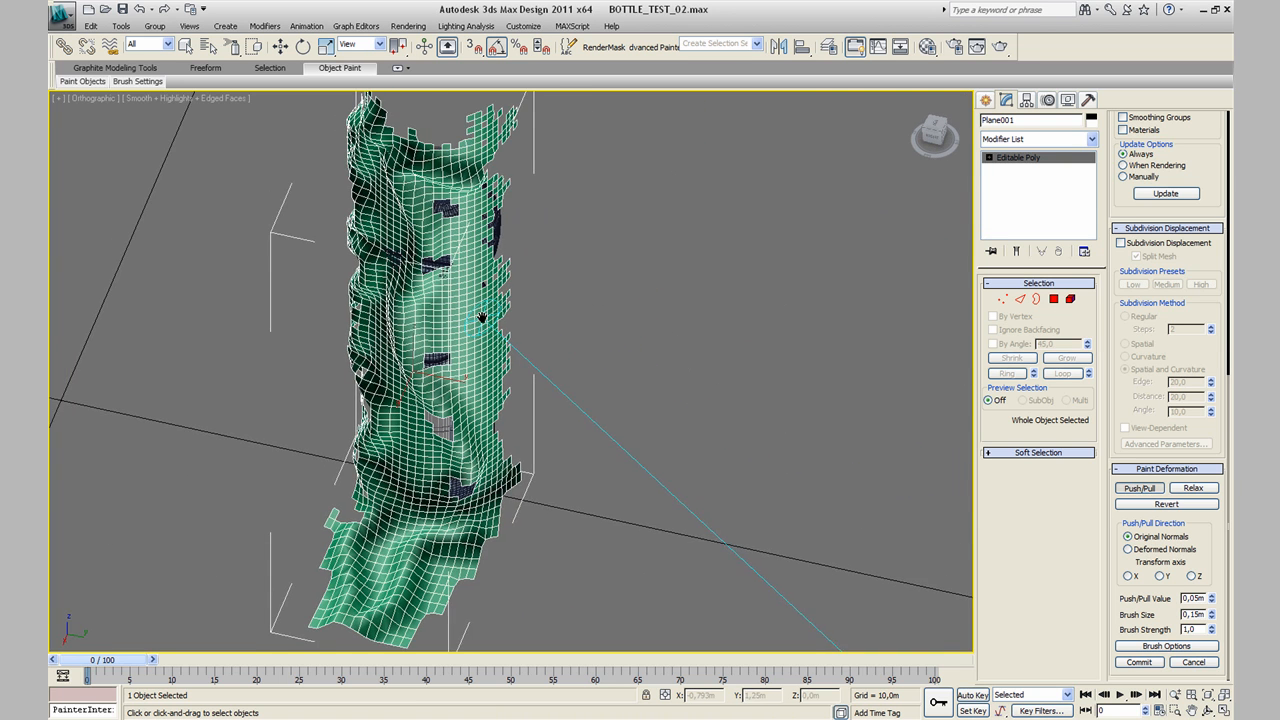
pyautogui.scroll(-2, 481, 317)
pyautogui.moveTo(497, 183); pyautogui.dragTo(490, 408)
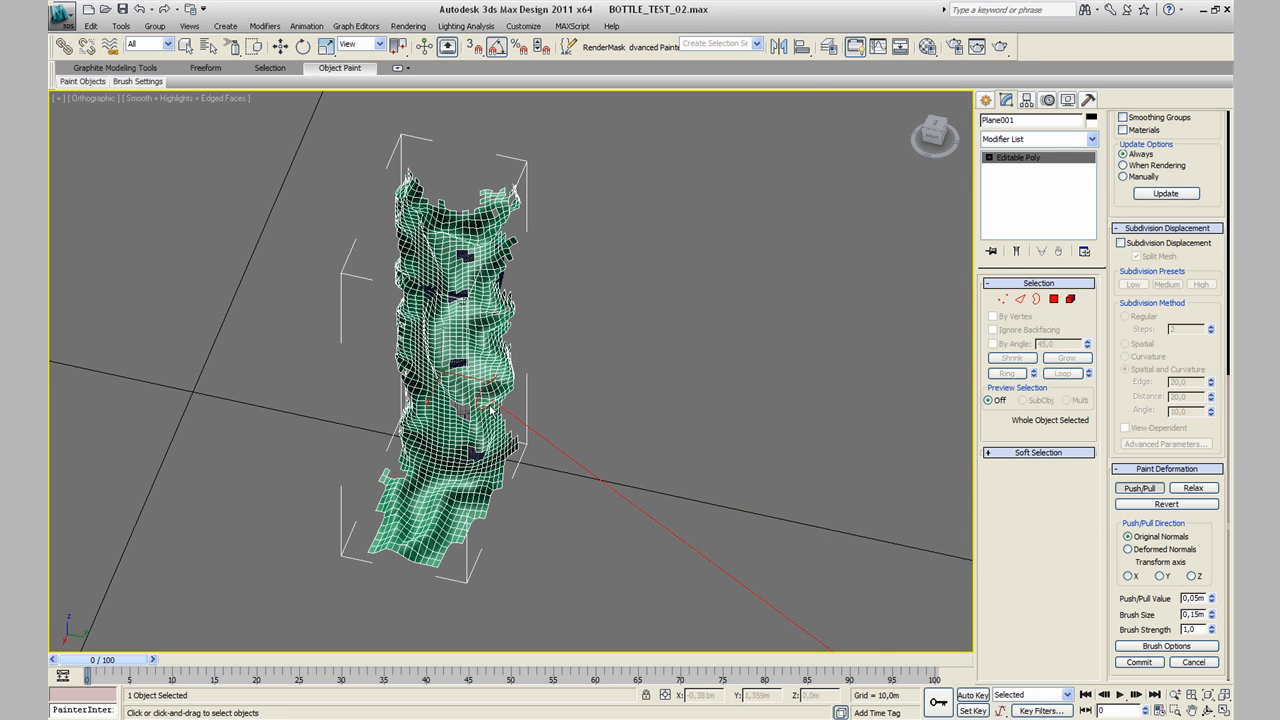
pyautogui.moveTo(418, 480)
pyautogui.keyDown('alt'); pyautogui.mouseDown(button='middle')
pyautogui.moveTo(440, 484)
pyautogui.moveTo(427, 488)
pyautogui.mouseUp(button='middle'); pyautogui.keyUp('alt')
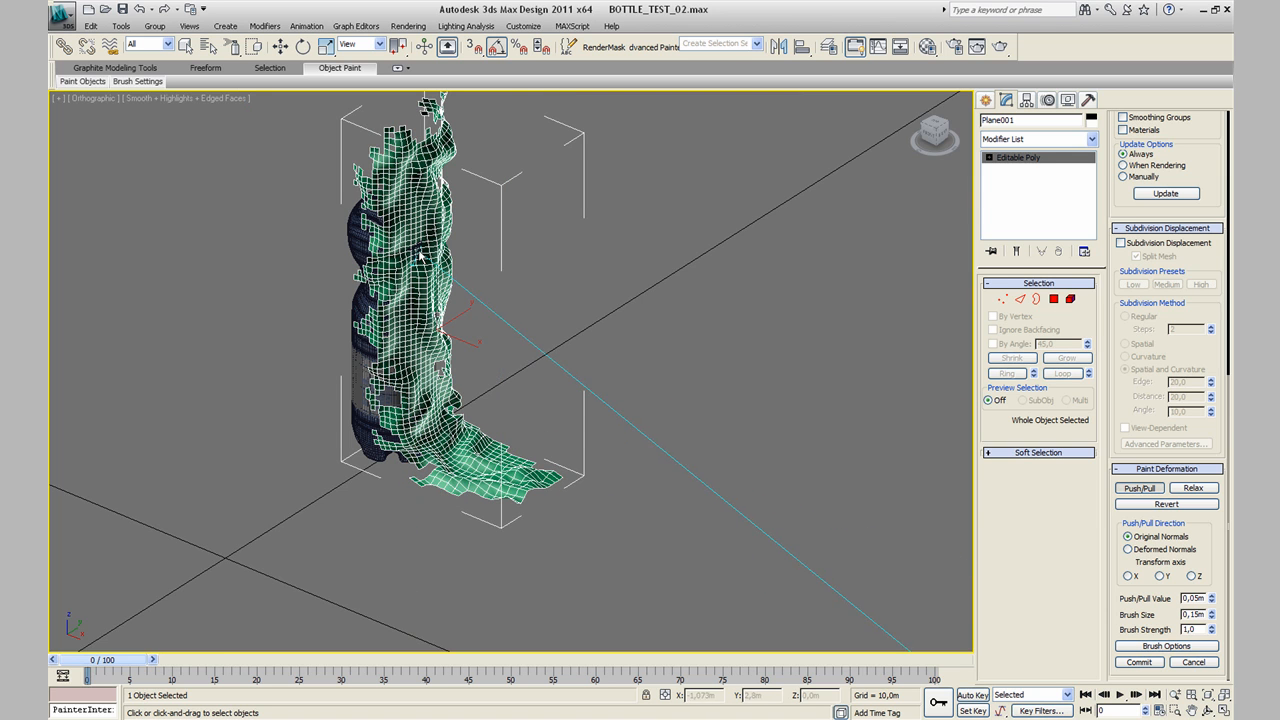
pyautogui.keyDown('alt'); pyautogui.moveTo(410, 250); pyautogui.dragTo(460, 230, button='middle'); pyautogui.keyUp('alt')
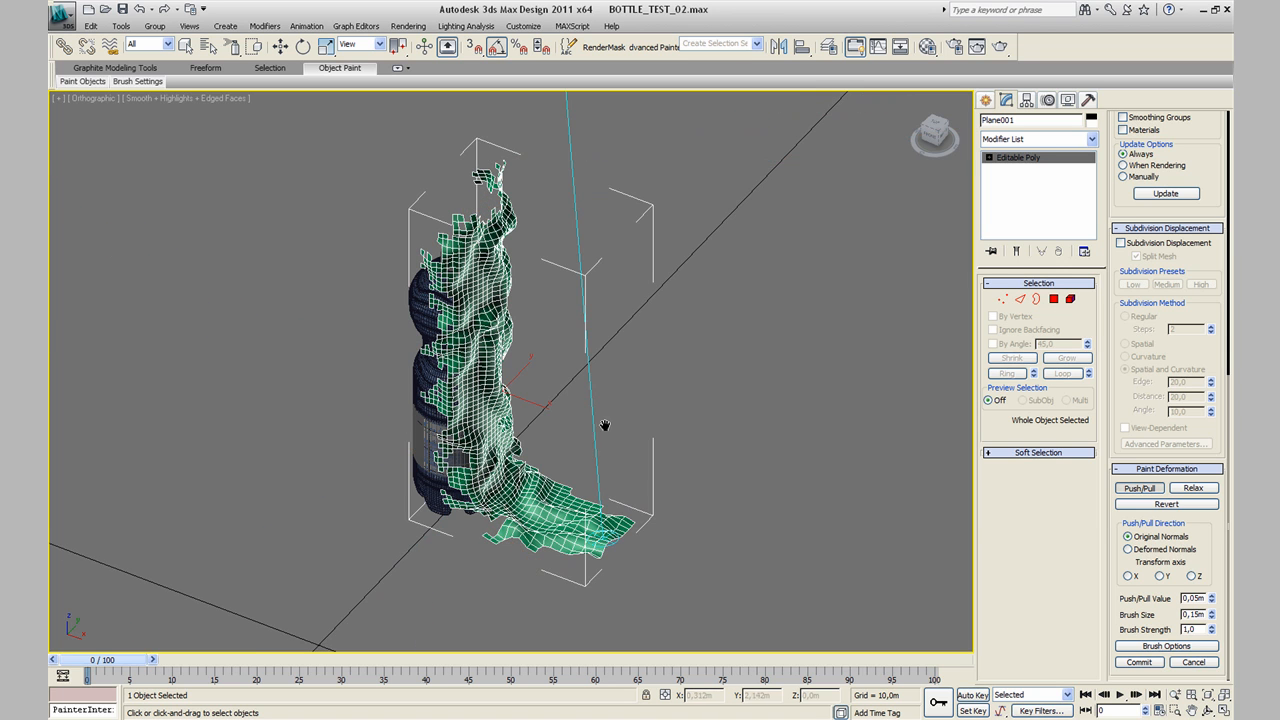
pyautogui.keyDown('alt'); pyautogui.moveTo(604, 426); pyautogui.dragTo(619, 443, button='middle'); pyautogui.keyUp('alt')
# Step: Set the push/pull value to -0.05 m and paint inward dents along the wall in the CC01 camera view
pyautogui.hotkey('alt', 'w')
pyautogui.click(808, 503)
pyautogui.hotkey('alt', 'w')
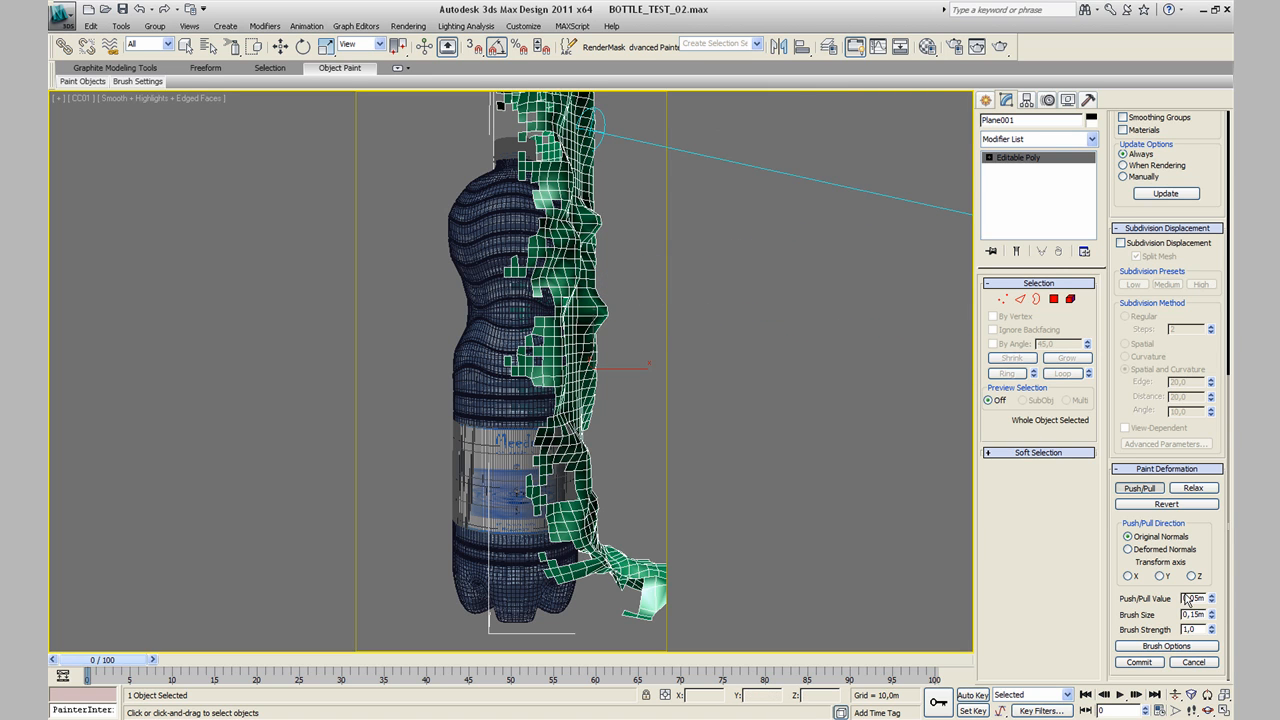
pyautogui.write('-')
pyautogui.press('Return')
pyautogui.moveTo(566, 243)
pyautogui.mouseDown()
pyautogui.moveTo(566, 286)
pyautogui.moveTo(568, 275)
pyautogui.mouseUp()
pyautogui.moveTo(586, 349)
pyautogui.mouseDown()
pyautogui.moveTo(553, 372)
pyautogui.moveTo(585, 417)
pyautogui.mouseUp()
pyautogui.hotkey('ctrl', 'z')
pyautogui.moveTo(597, 481)
pyautogui.mouseDown()
pyautogui.moveTo(583, 506)
pyautogui.moveTo(606, 530)
pyautogui.mouseUp()
pyautogui.moveTo(591, 123); pyautogui.dragTo(594, 244)
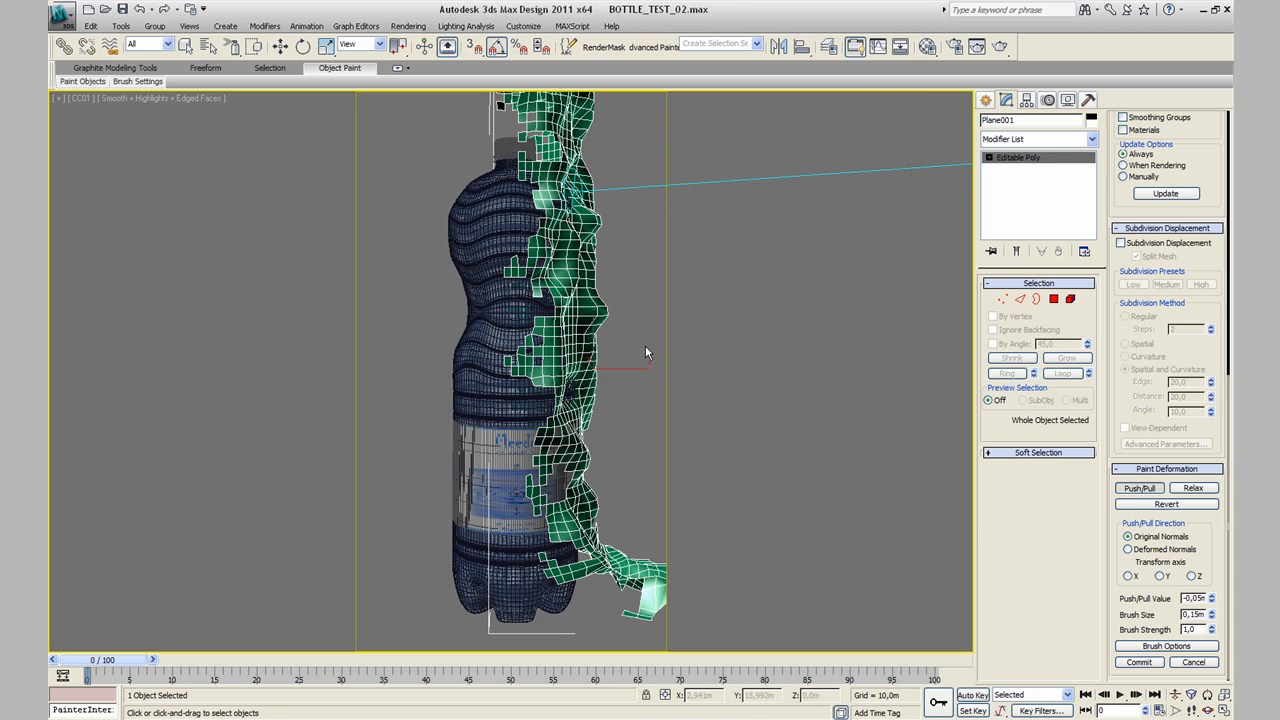
# Step: Examine the deformed sheet in the orthographic and camera views
pyautogui.hotkey('alt', 'w')
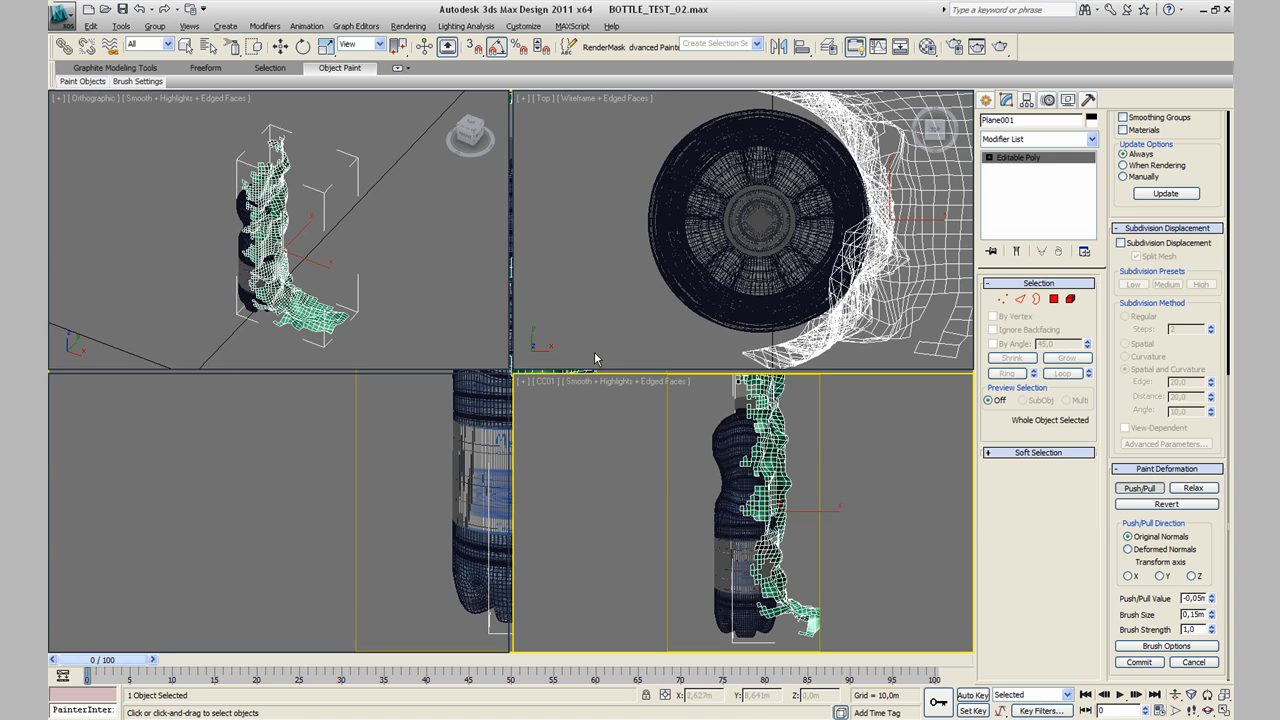
pyautogui.hotkey('alt', 'w')
pyautogui.scroll(-3, 469, 349)
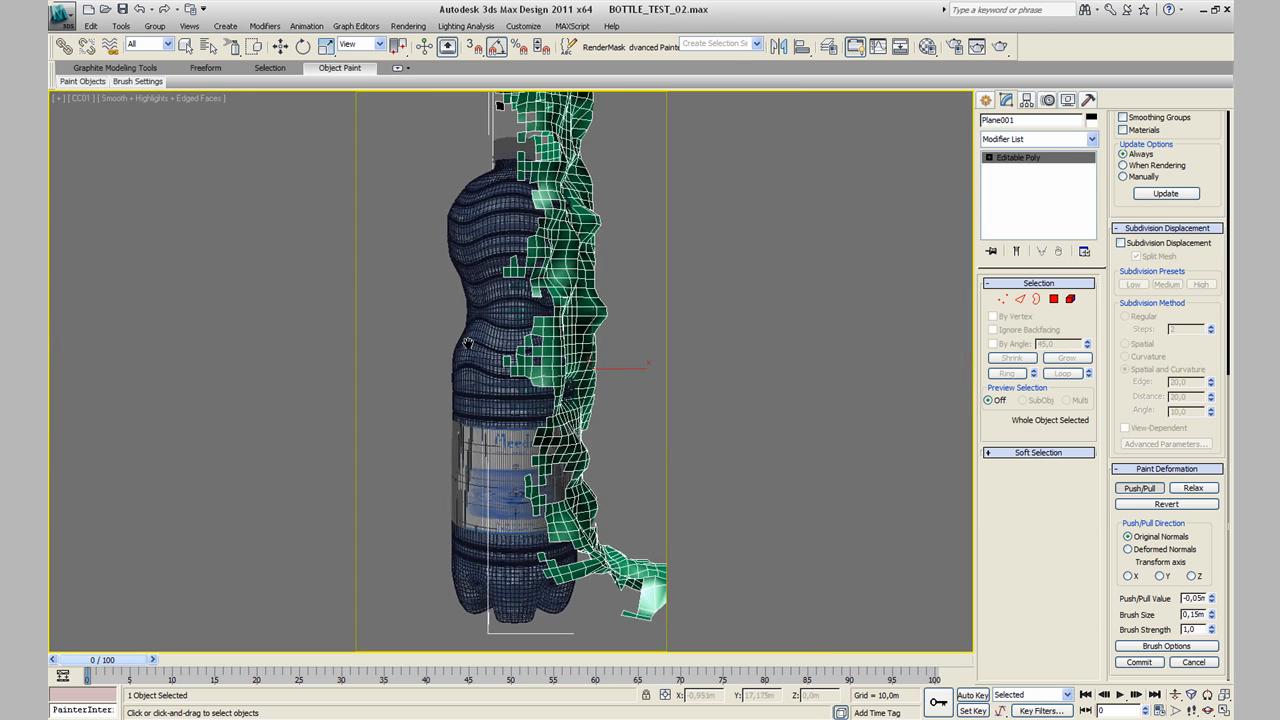
pyautogui.hotkey('alt', 'w')
pyautogui.rightClick(366, 261)
pyautogui.hotkey('alt', 'w')
pyautogui.hotkey('alt', 'w')
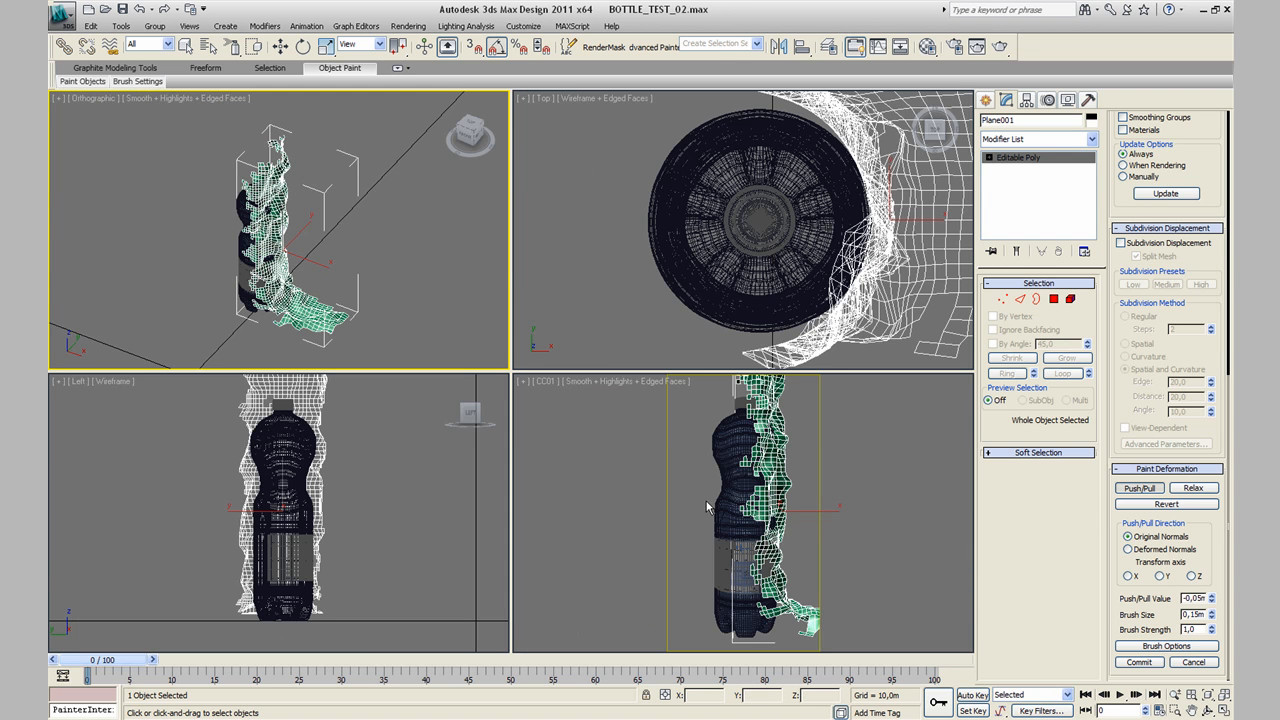
pyautogui.rightClick(705, 457)
pyautogui.hotkey('alt', 'w')
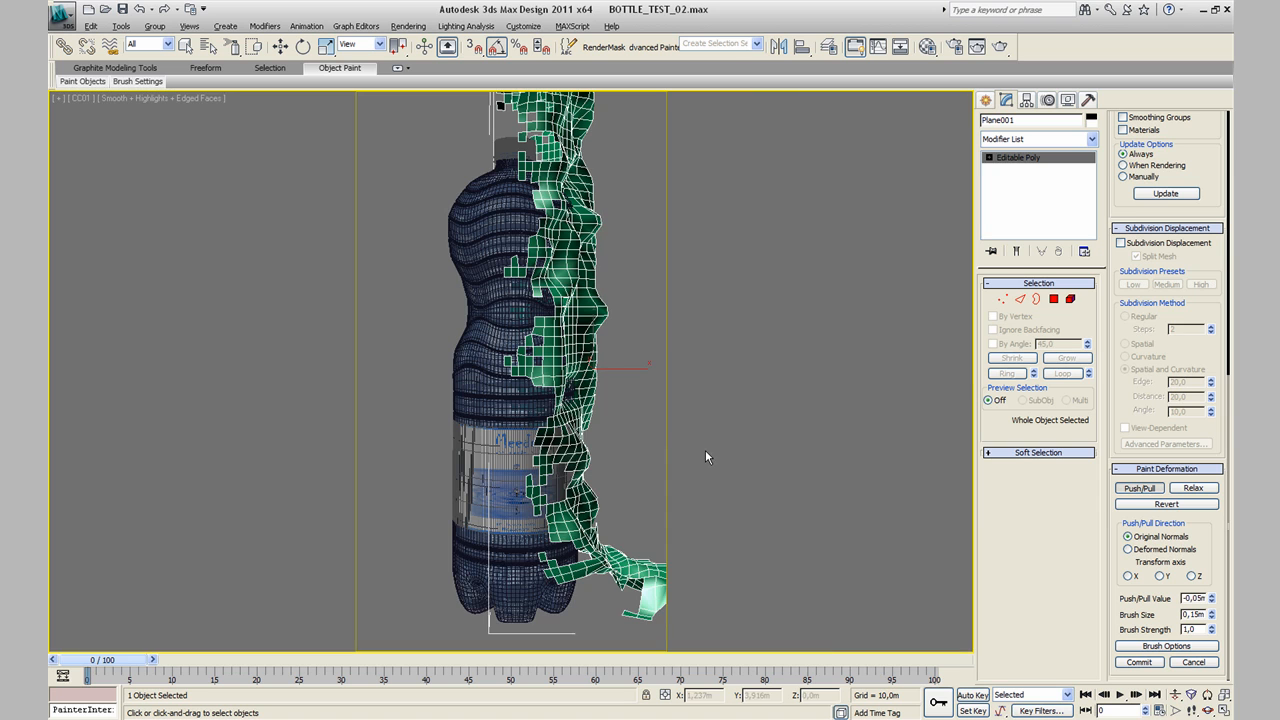
# Step: End the push/pull painting and add a Shell modifier to the sheet with an outer amount of 0.015 m
pyautogui.click(1124, 490)
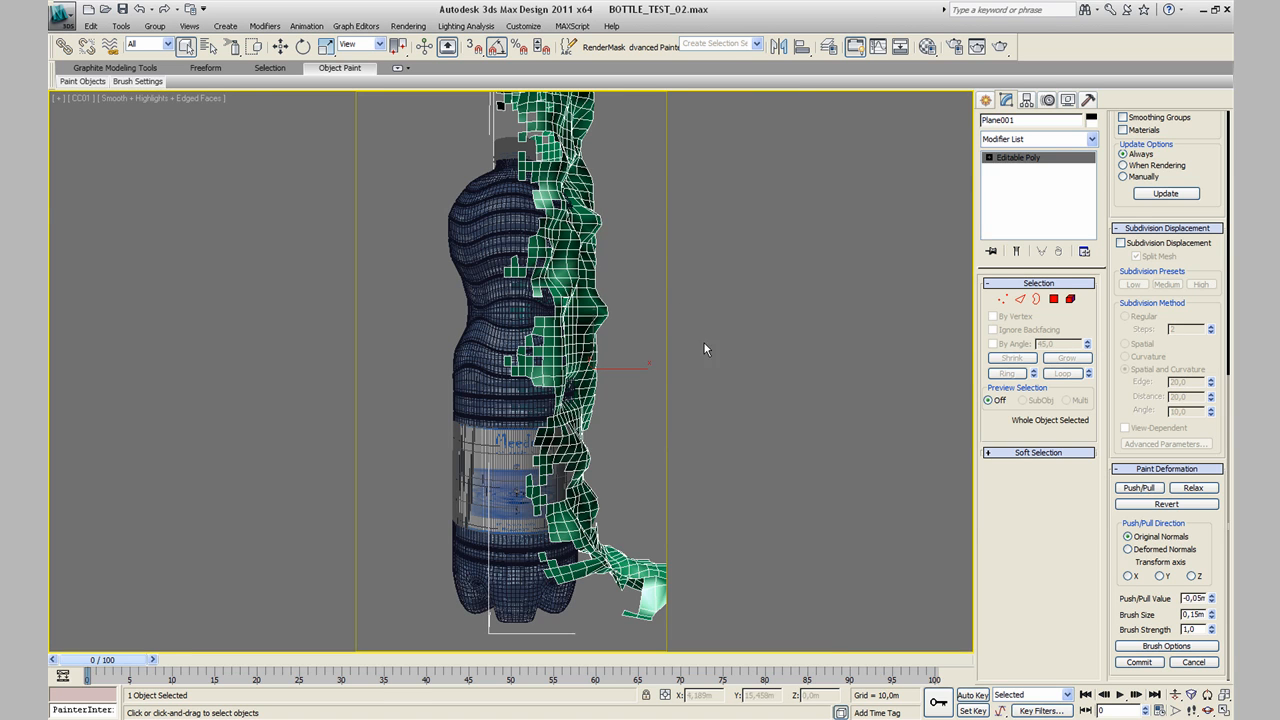
pyautogui.click(1043, 140)
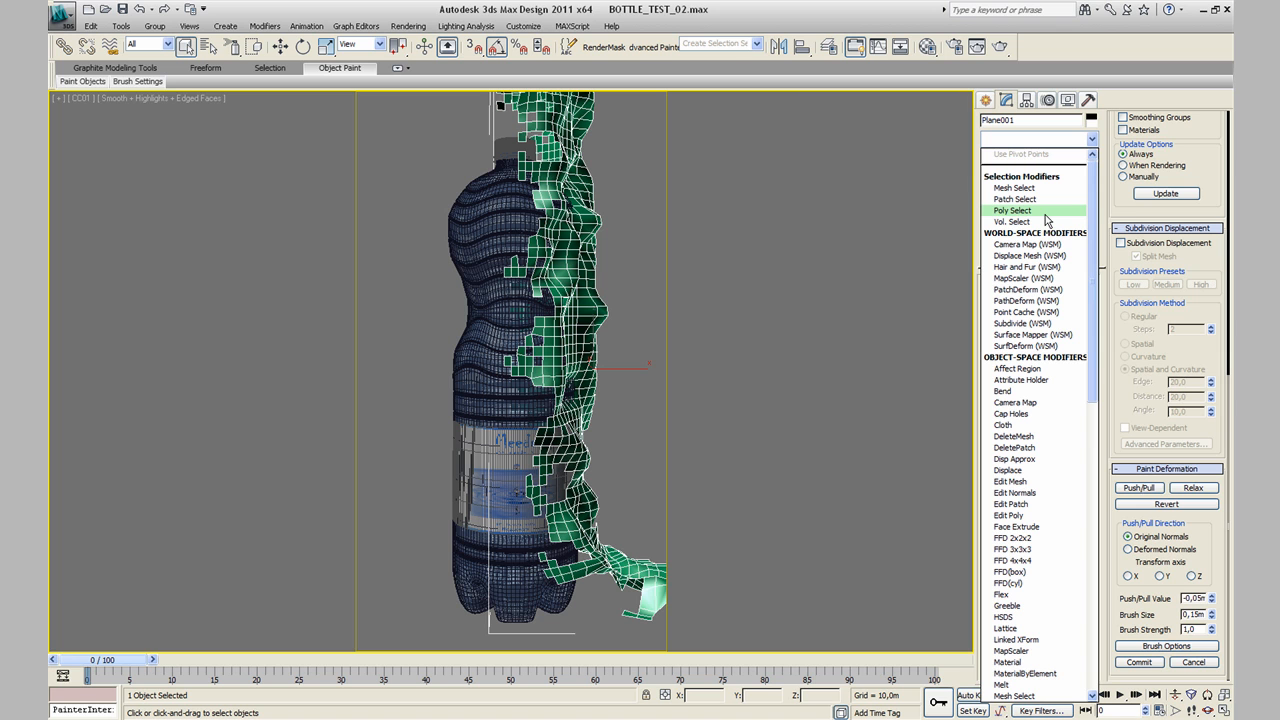
pyautogui.scroll(-15, 1046, 219)
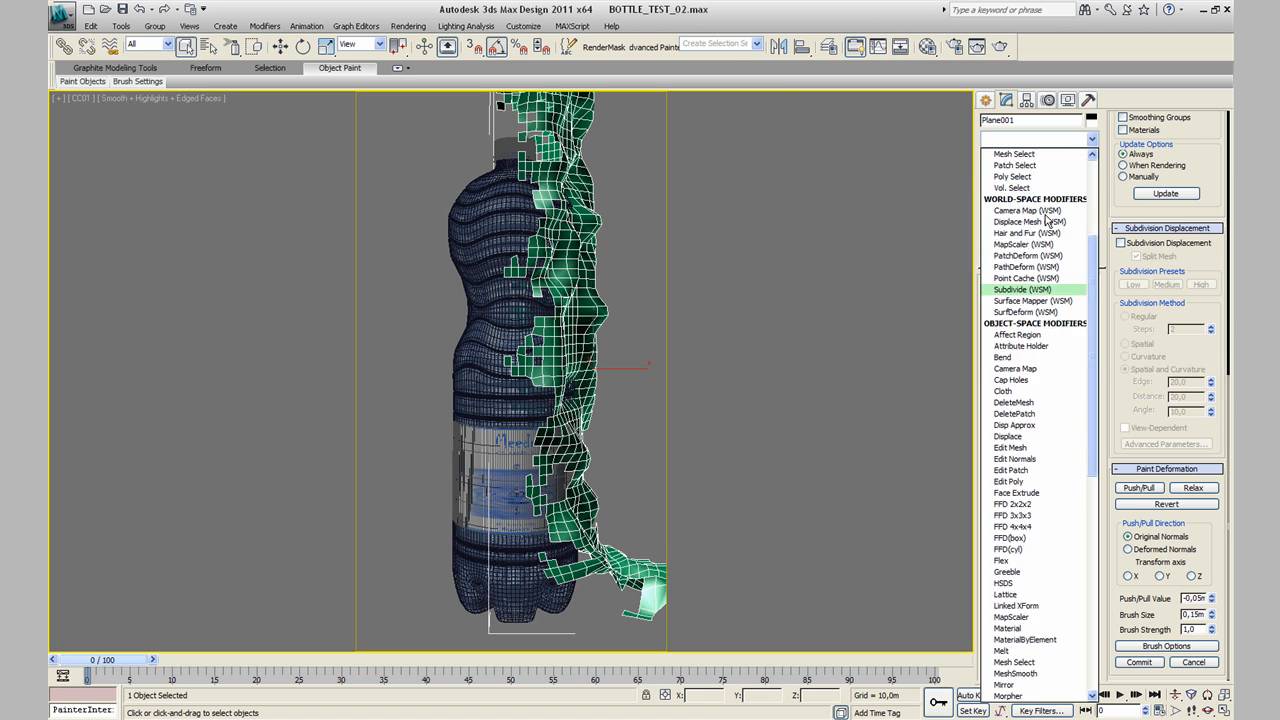
pyautogui.click(1046, 221)
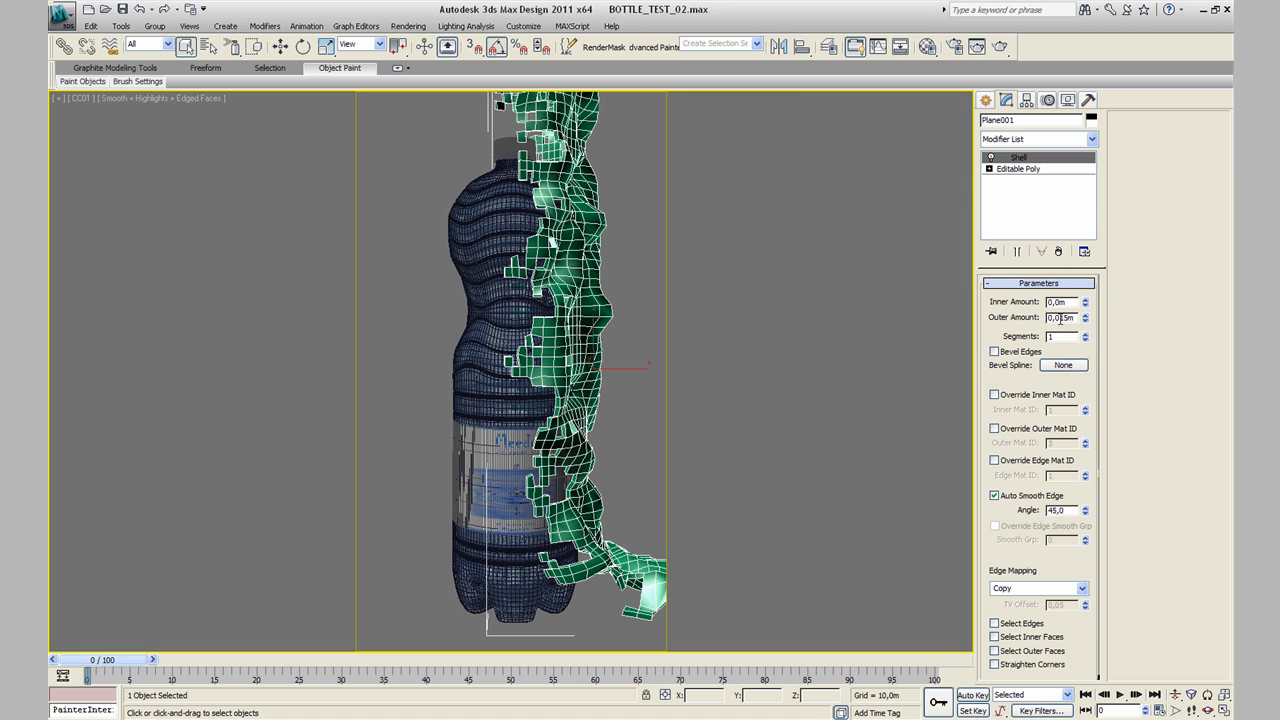
# Step: Add a TurboSmooth modifier with 1 iteration above the Shell on the sheet
pyautogui.click(1062, 143)
pyautogui.write('tu')
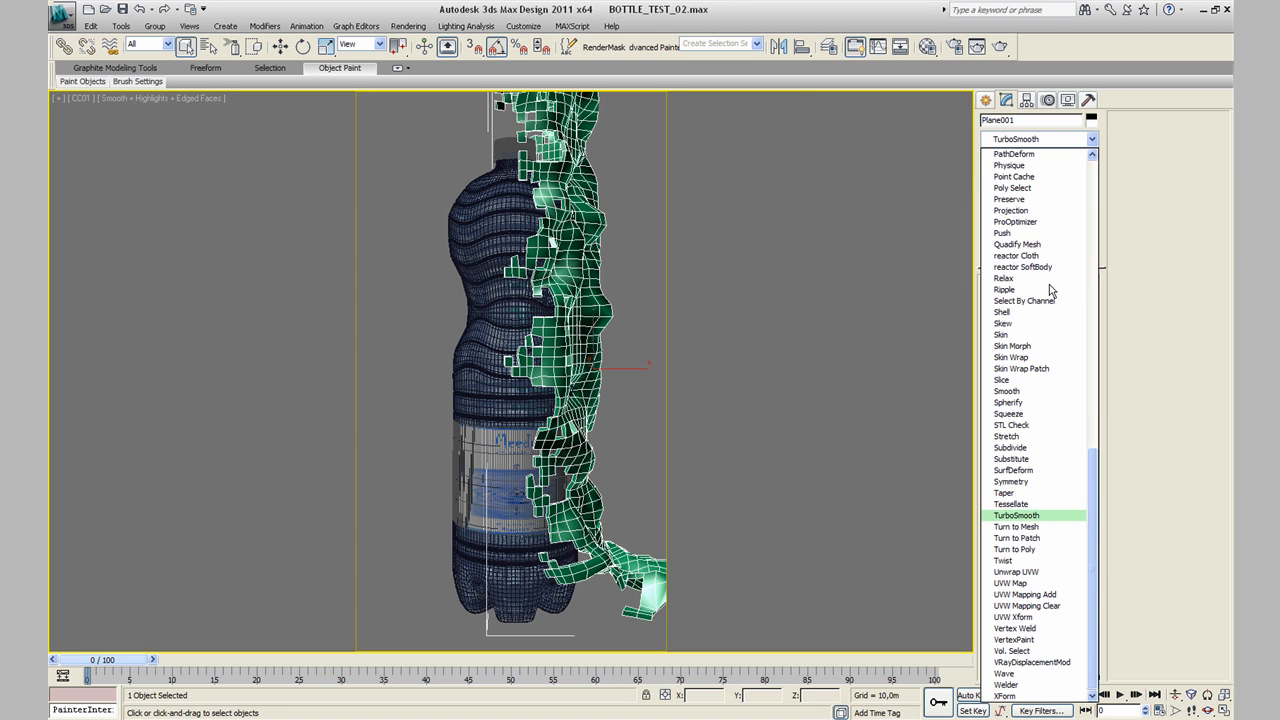
pyautogui.press('Return')
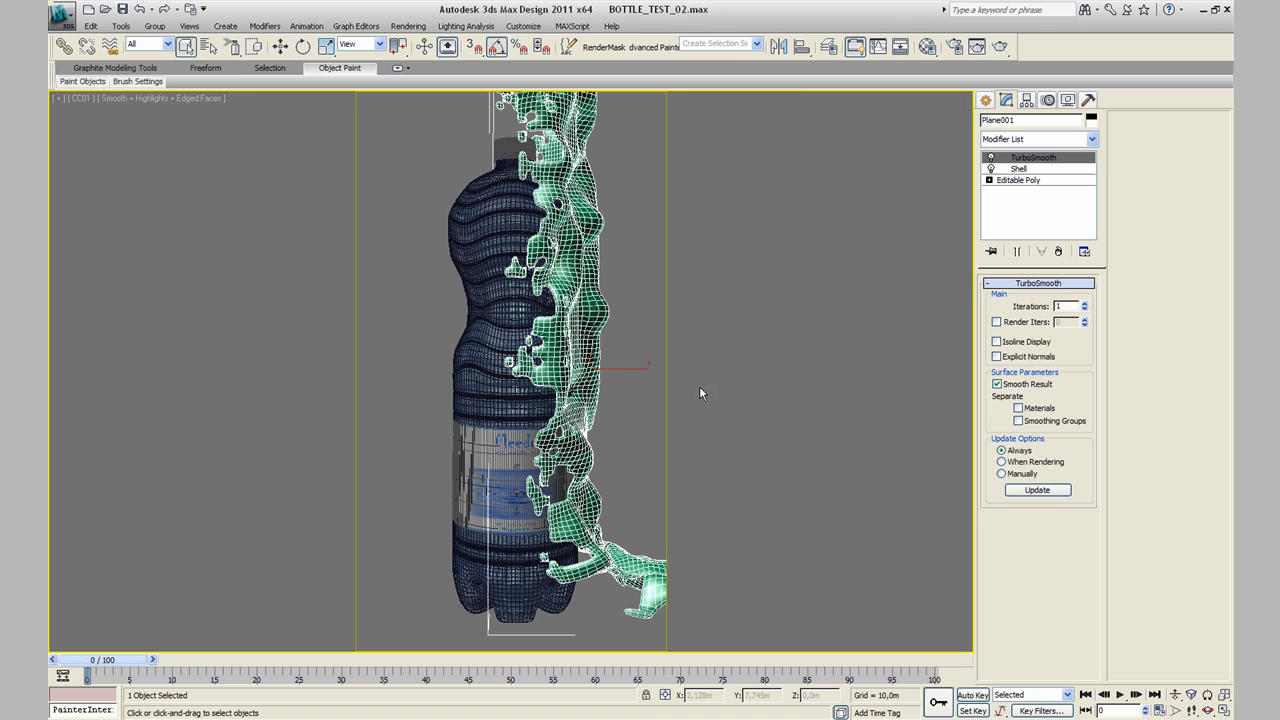
# Step: Rotate the sheet around the bottle in the top view to about 115° on Z
pyautogui.hotkey('alt', 'w')
pyautogui.rightClick(374, 210)
pyautogui.hotkey('alt', 'w')
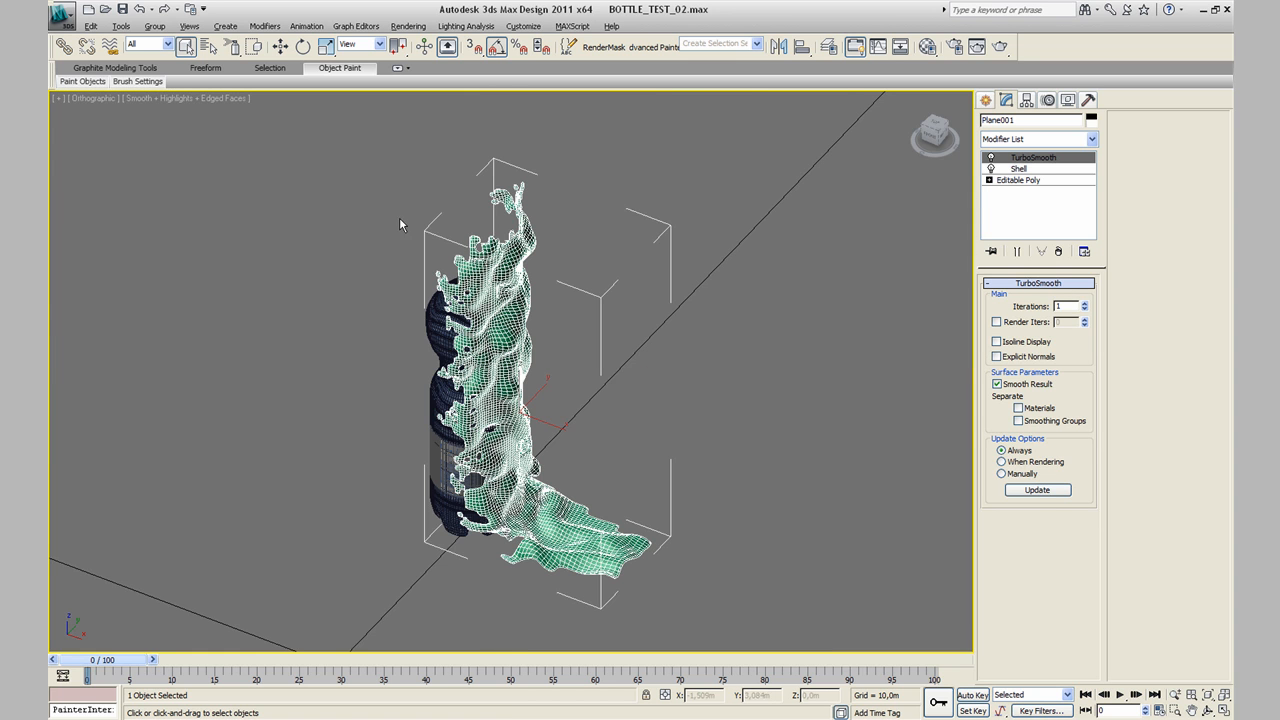
pyautogui.press('t')
pyautogui.hotkey('alt', 'w')
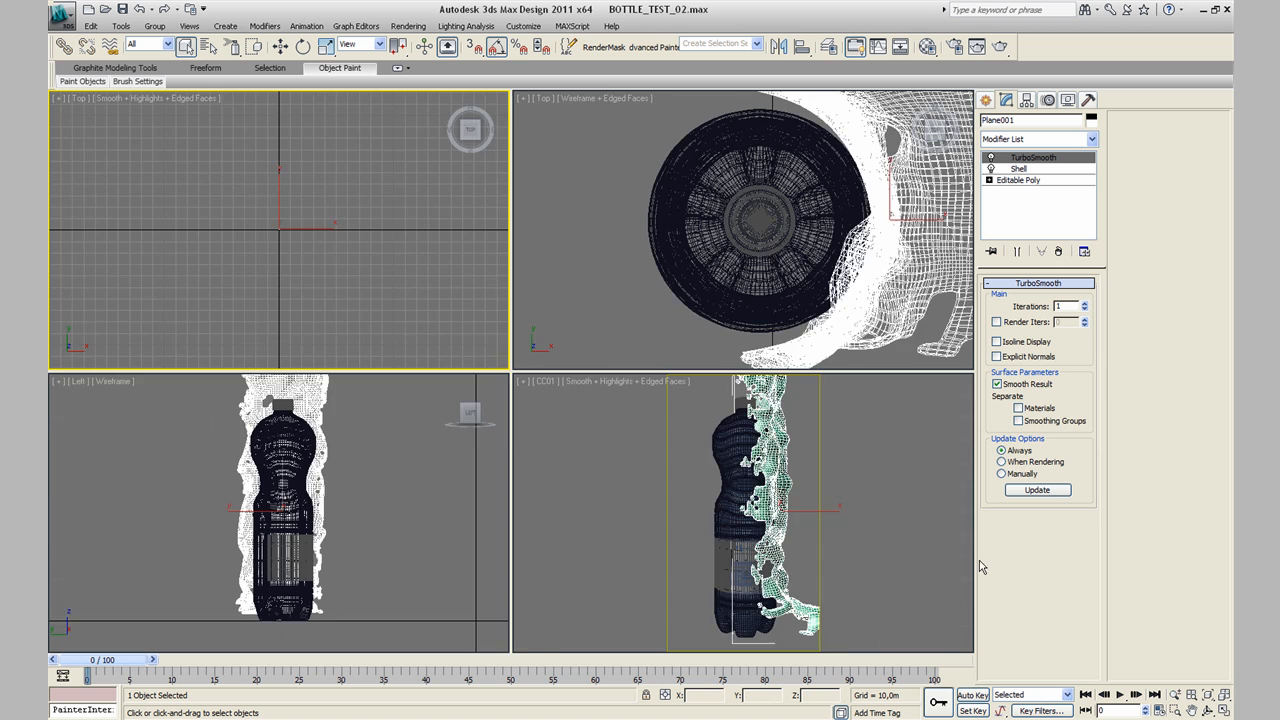
pyautogui.hotkey('alt', 'w')
pyautogui.press('z')
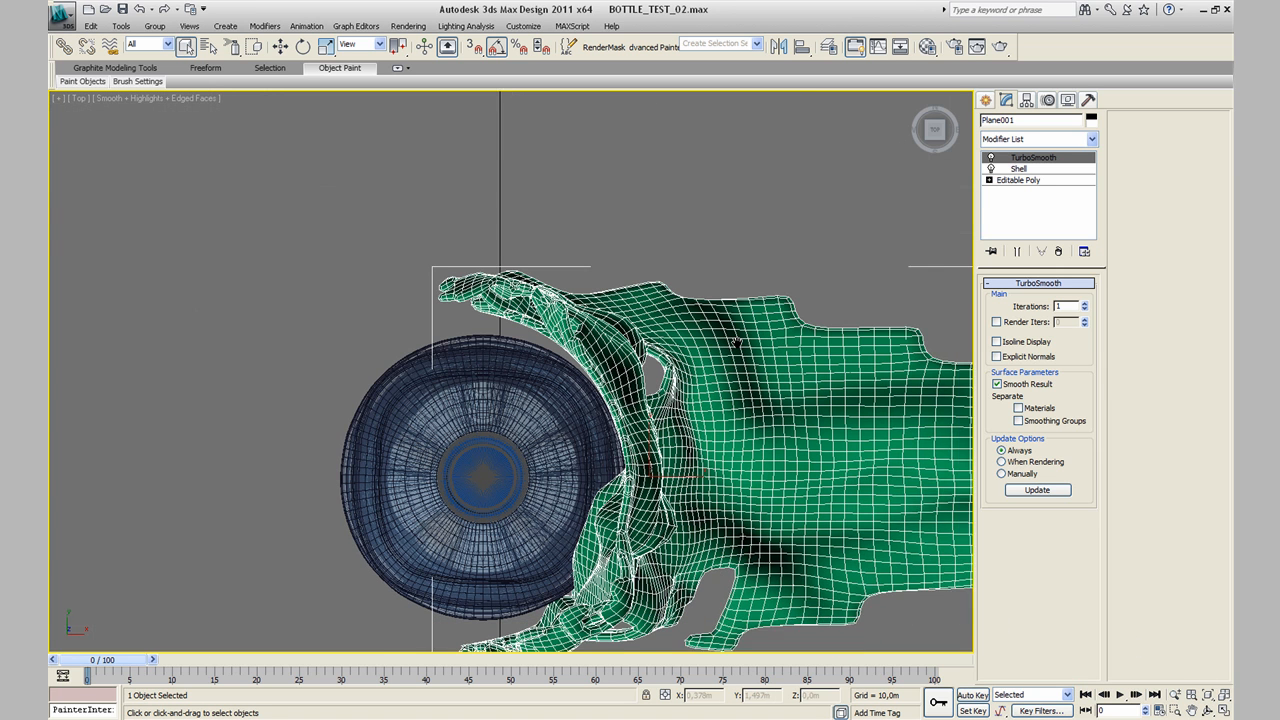
pyautogui.moveTo(737, 343); pyautogui.dragTo(685, 220, button='middle')
pyautogui.click(303, 47)
pyautogui.moveTo(472, 274); pyautogui.dragTo(470, 362, button='middle')
pyautogui.moveTo(590, 360); pyautogui.dragTo(610, 300)
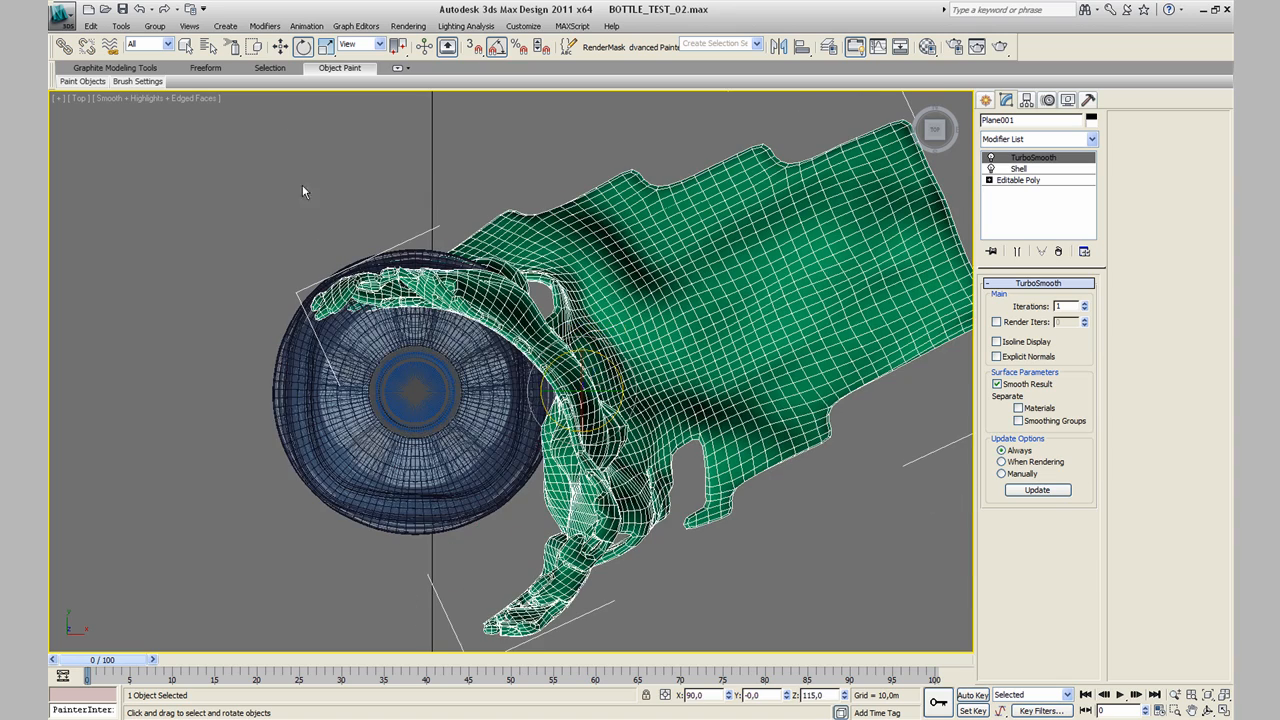
# Step: Move the sheet about 0.1 m along Y in the top view and check it in the CC01 camera view
pyautogui.click(281, 47)
pyautogui.moveTo(592, 383); pyautogui.dragTo(600, 300)
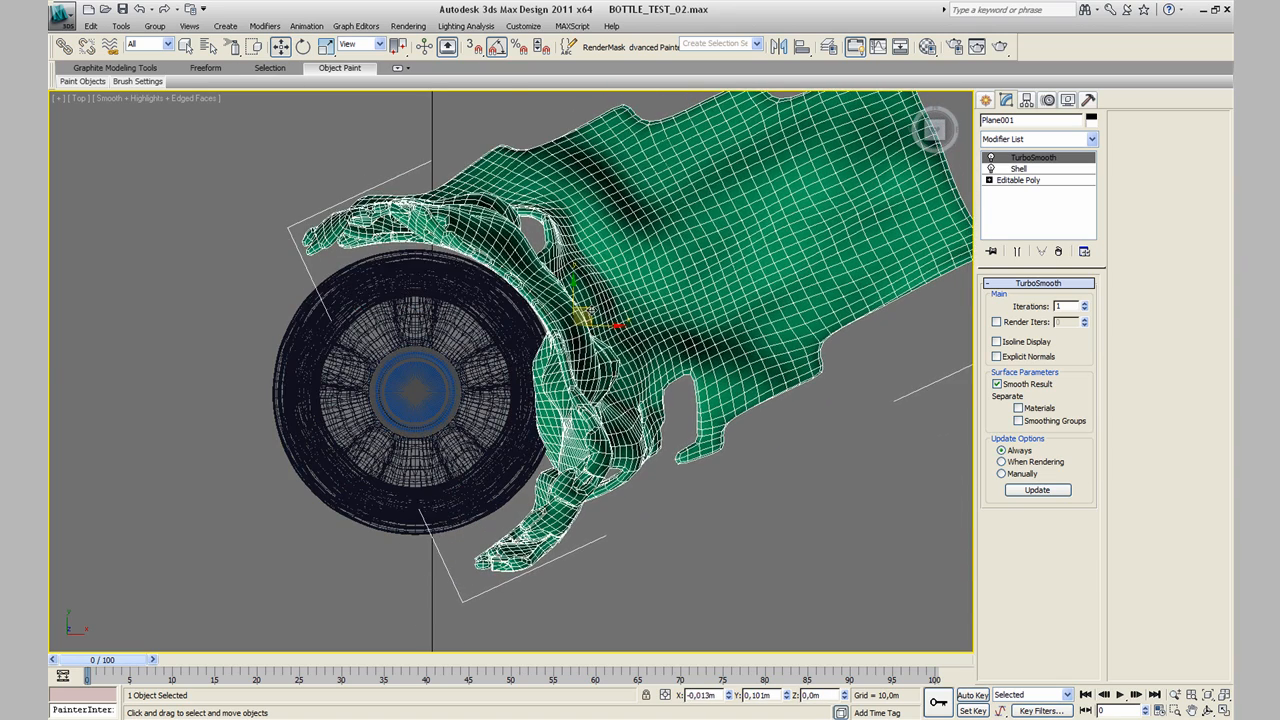
pyautogui.hotkey('alt', 'w')
pyautogui.click(778, 499)
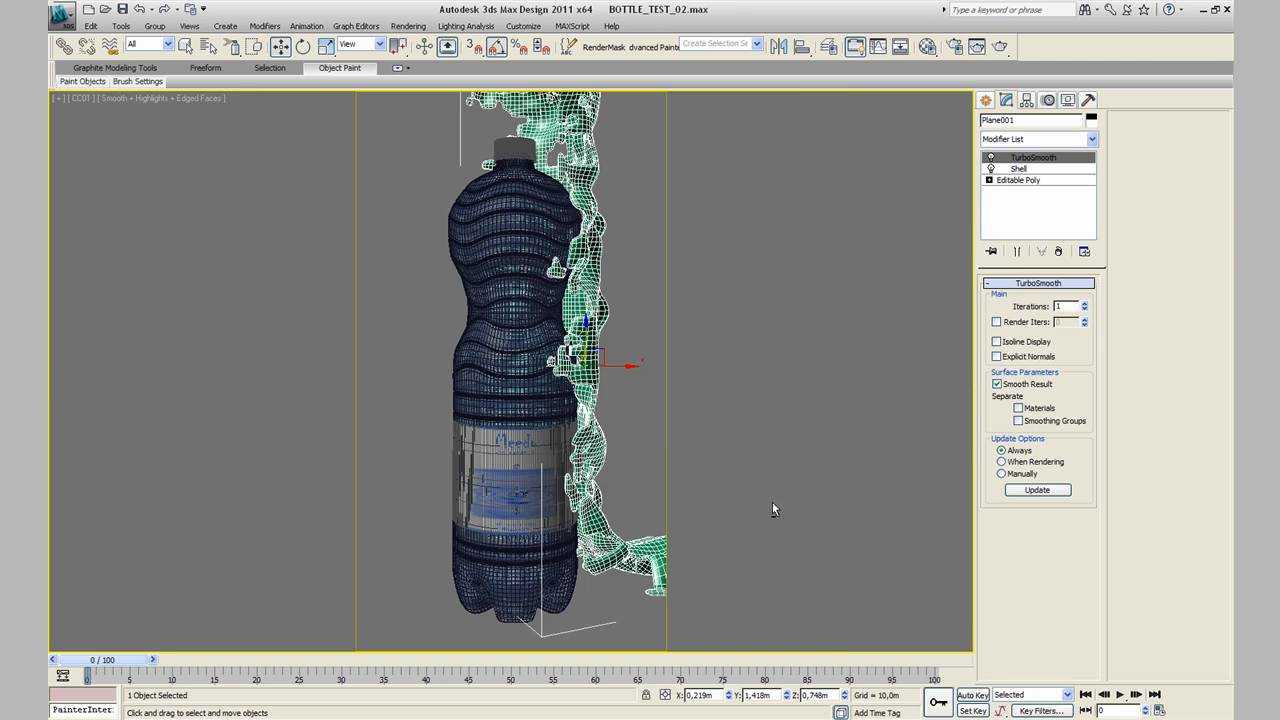
# Step: Deselect the sheet and turn off edged faces in the CC01 camera view
pyautogui.hotkey('alt', 'w')
pyautogui.click(642, 267)
pyautogui.press('F4')
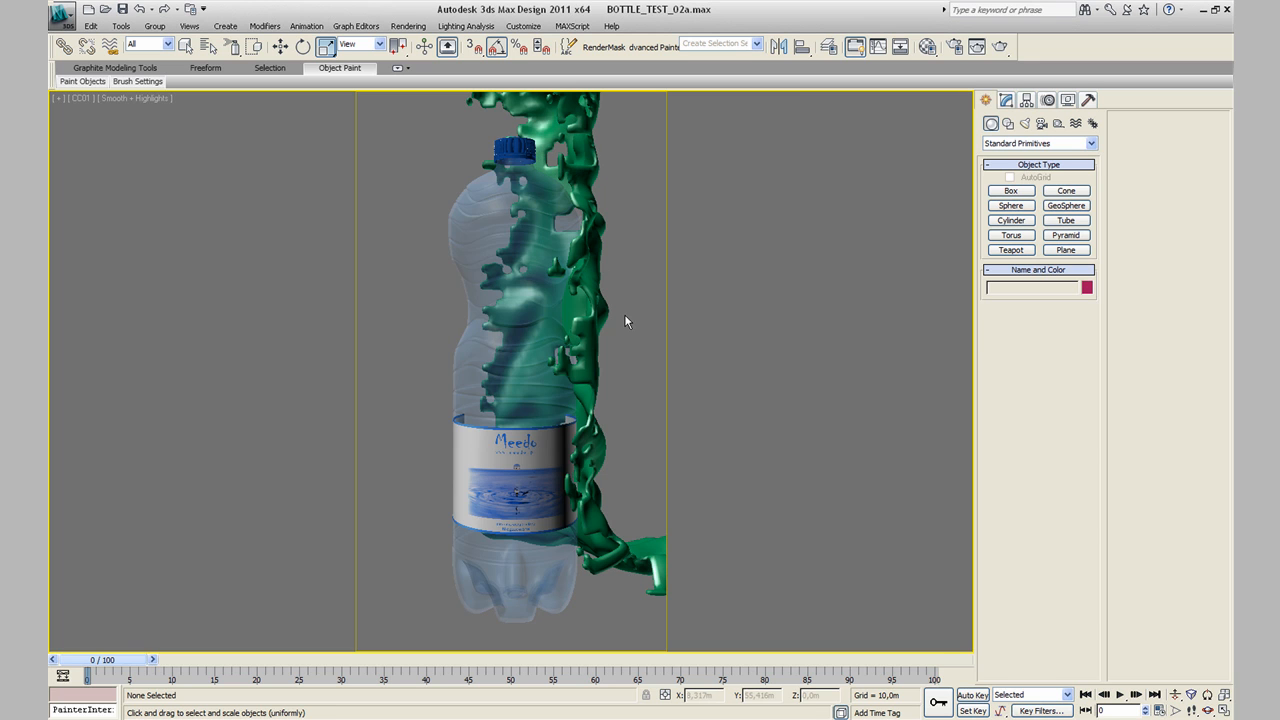
# Step: Switch to IrfanView to examine the splash around the bottle in BUTELKA_plusk_01.jpg, and close the image
pyautogui.hotkey('alt', 'Tab')
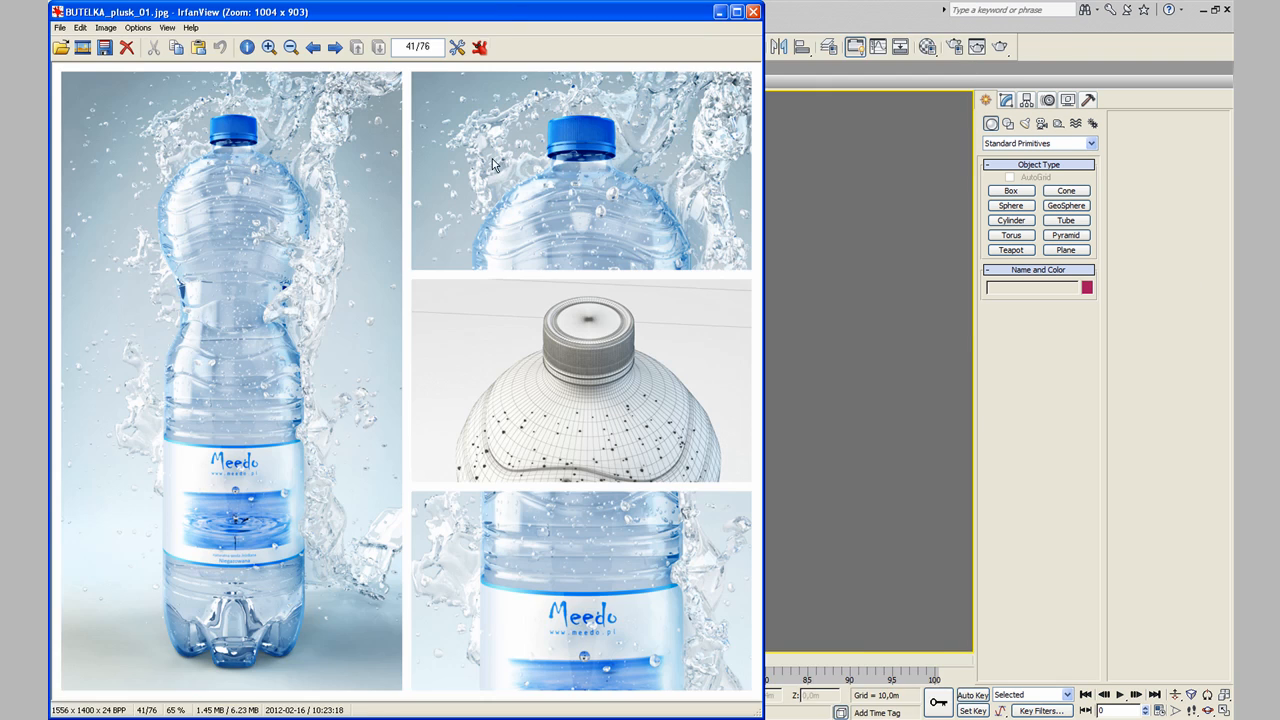
pyautogui.moveTo(439, 15); pyautogui.dragTo(657, 18)
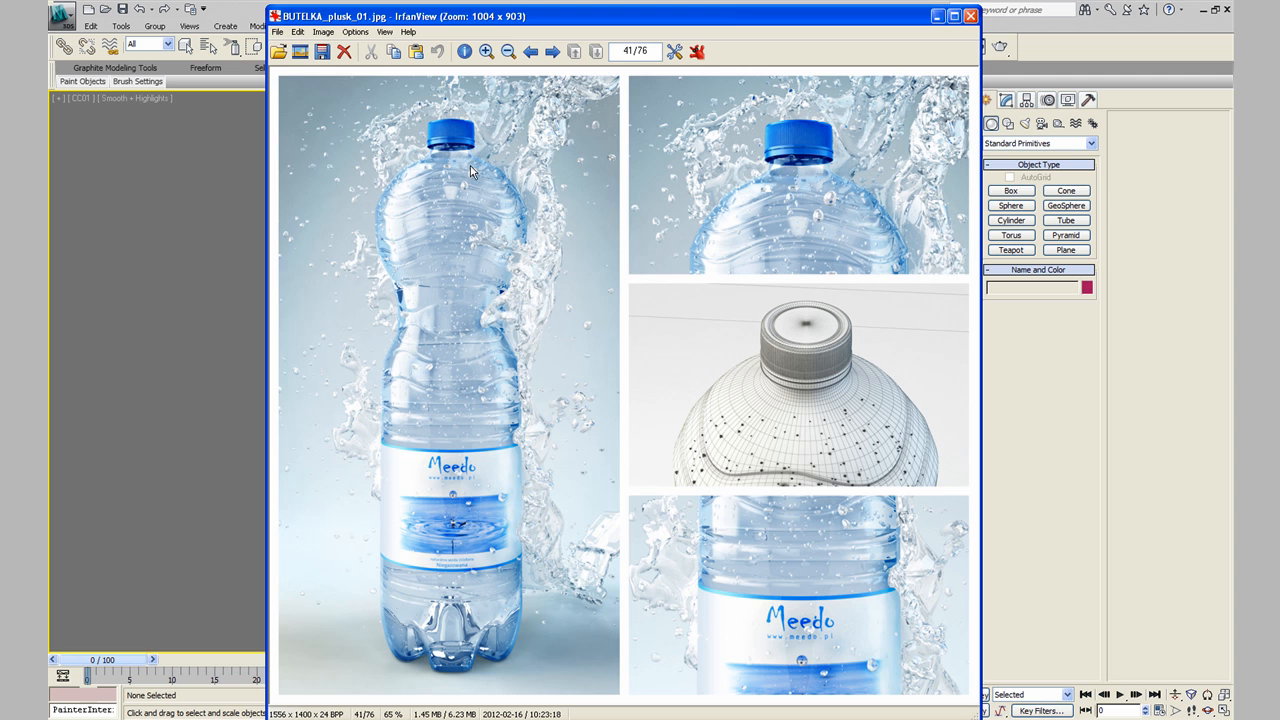
pyautogui.click(970, 16)
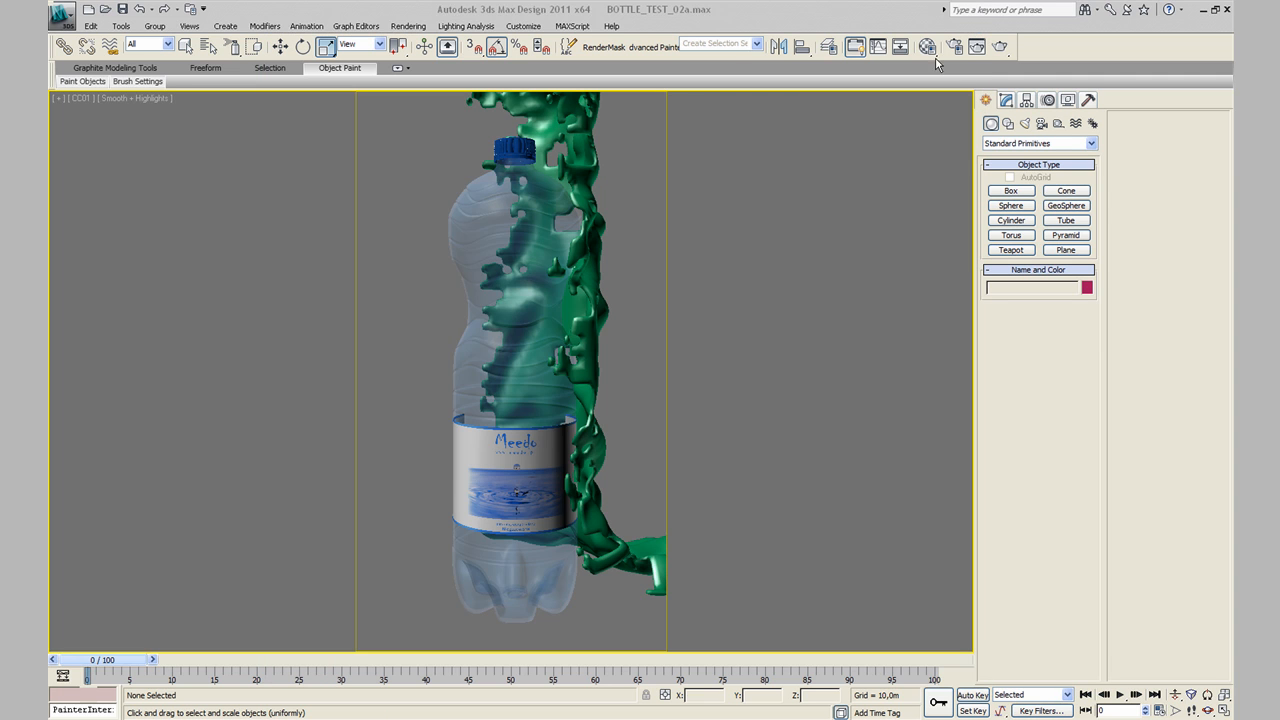
# Step: Create a sphere beside the bottle in the top view with a radius of 0.002 m and 22 segments
pyautogui.hotkey('alt', 'w')
pyautogui.click(376, 251)
pyautogui.hotkey('alt', 'w')
pyautogui.moveTo(322, 313); pyautogui.dragTo(325, 272, button='middle')
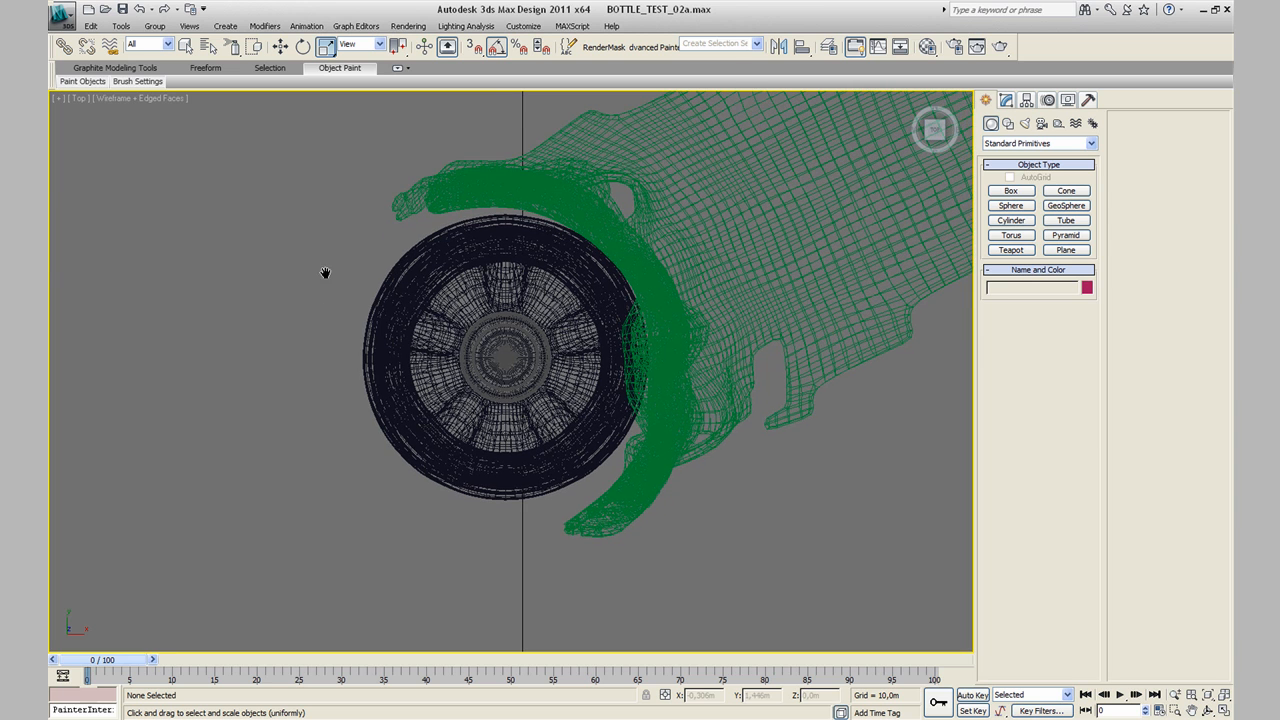
pyautogui.click(1011, 205)
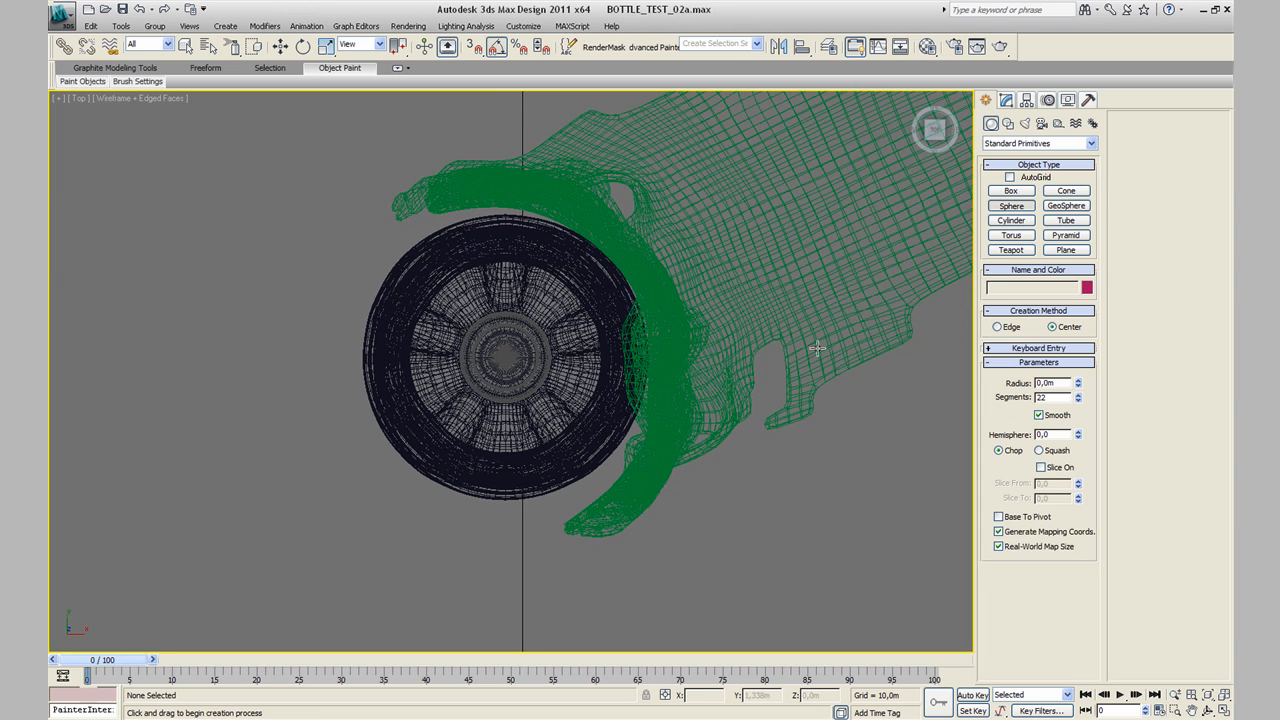
pyautogui.moveTo(356, 239); pyautogui.dragTo(369, 277)
pyautogui.rightClick(369, 277)
pyautogui.moveTo(345, 222); pyautogui.dragTo(408, 363)
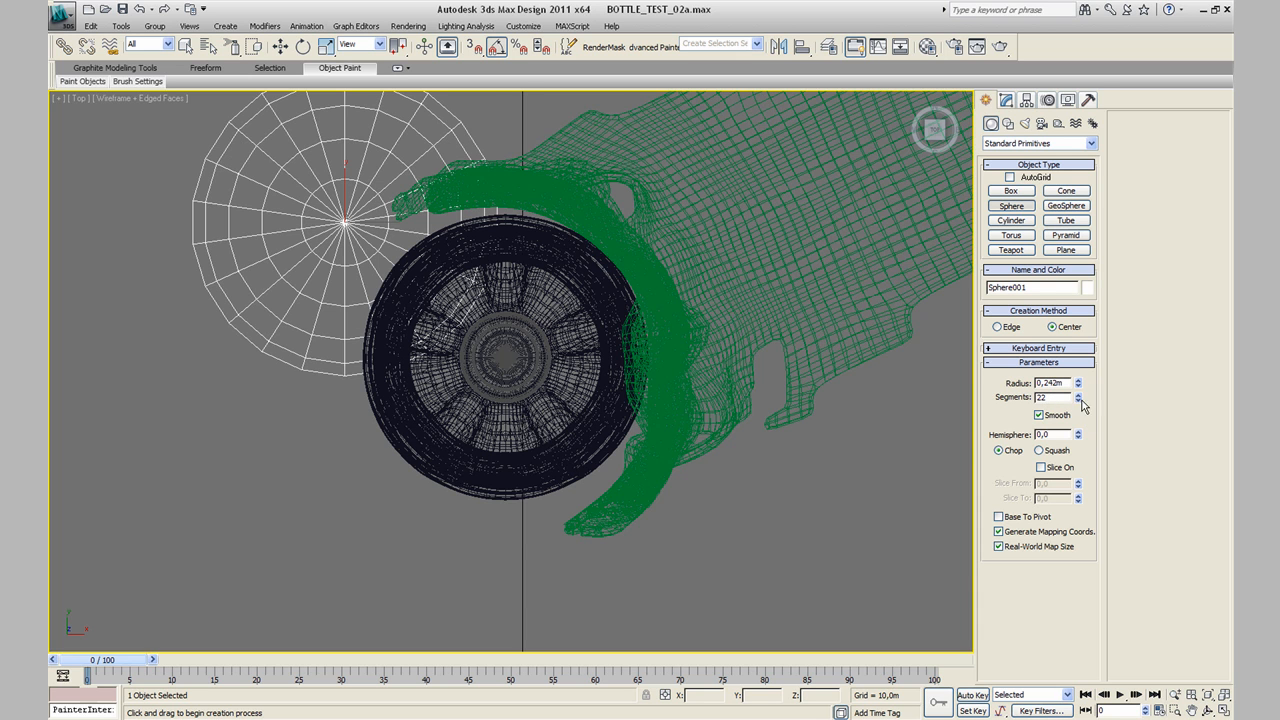
pyautogui.moveTo(1078, 385); pyautogui.dragTo(1077, 398)
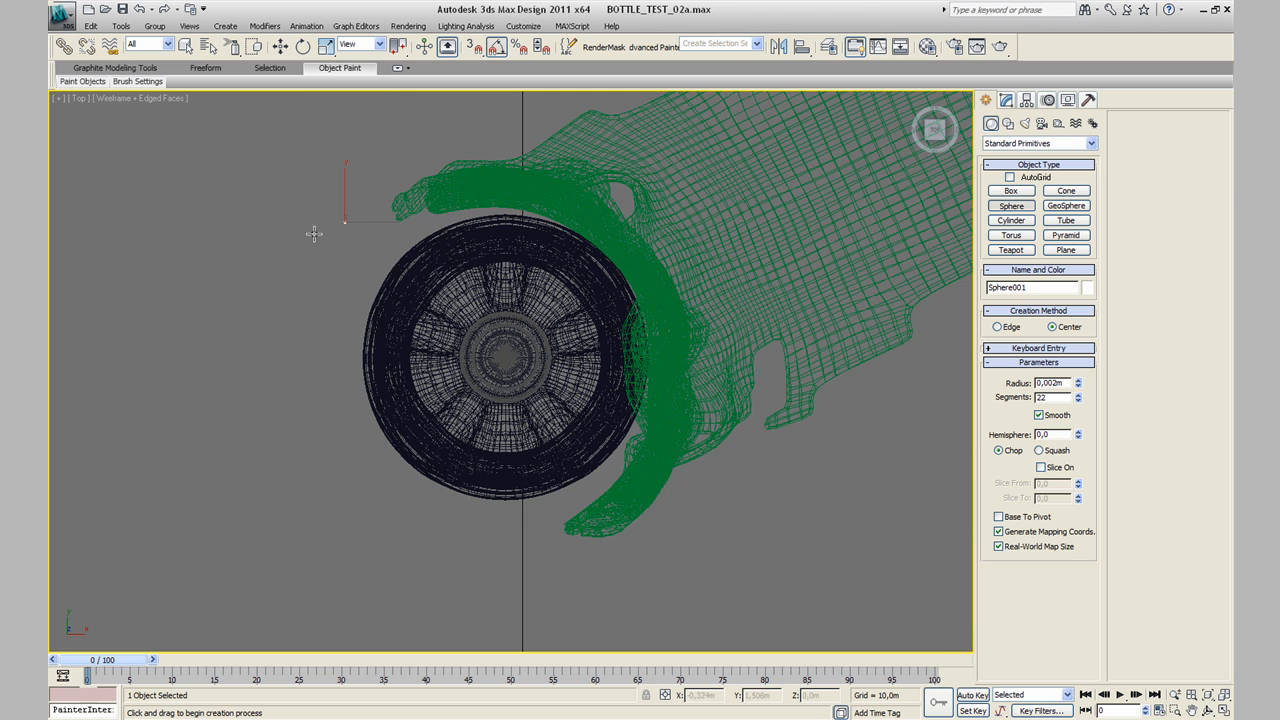
# Step: Move the small sphere closer to the bottle, just below the end of the sheet in the top view
pyautogui.scroll(5, 316, 260)
pyautogui.moveTo(319, 281); pyautogui.dragTo(398, 366, button='middle')
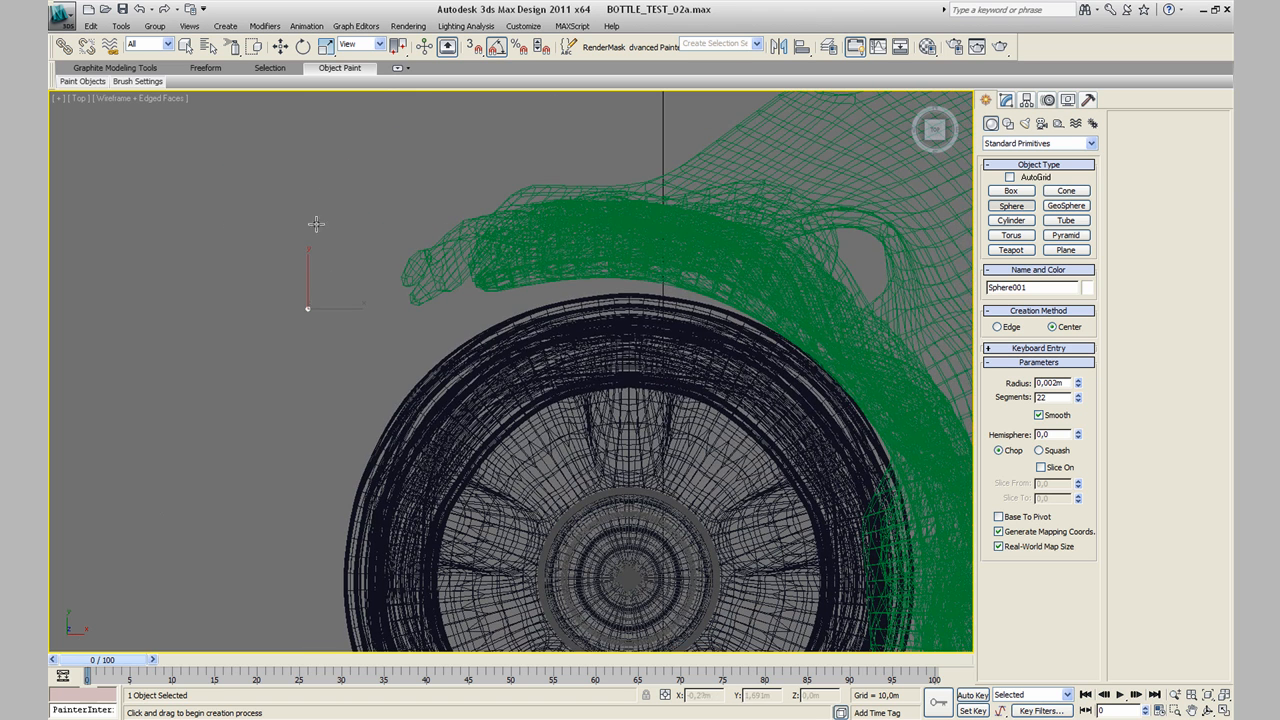
pyautogui.click(281, 47)
pyautogui.moveTo(325, 297); pyautogui.dragTo(453, 314)
# Step: Flatten the small sphere to about 63% along Y and deselect it
pyautogui.click(326, 46)
pyautogui.moveTo(474, 302); pyautogui.dragTo(516, 364, button='middle')
pyautogui.scroll(5, 516, 364)
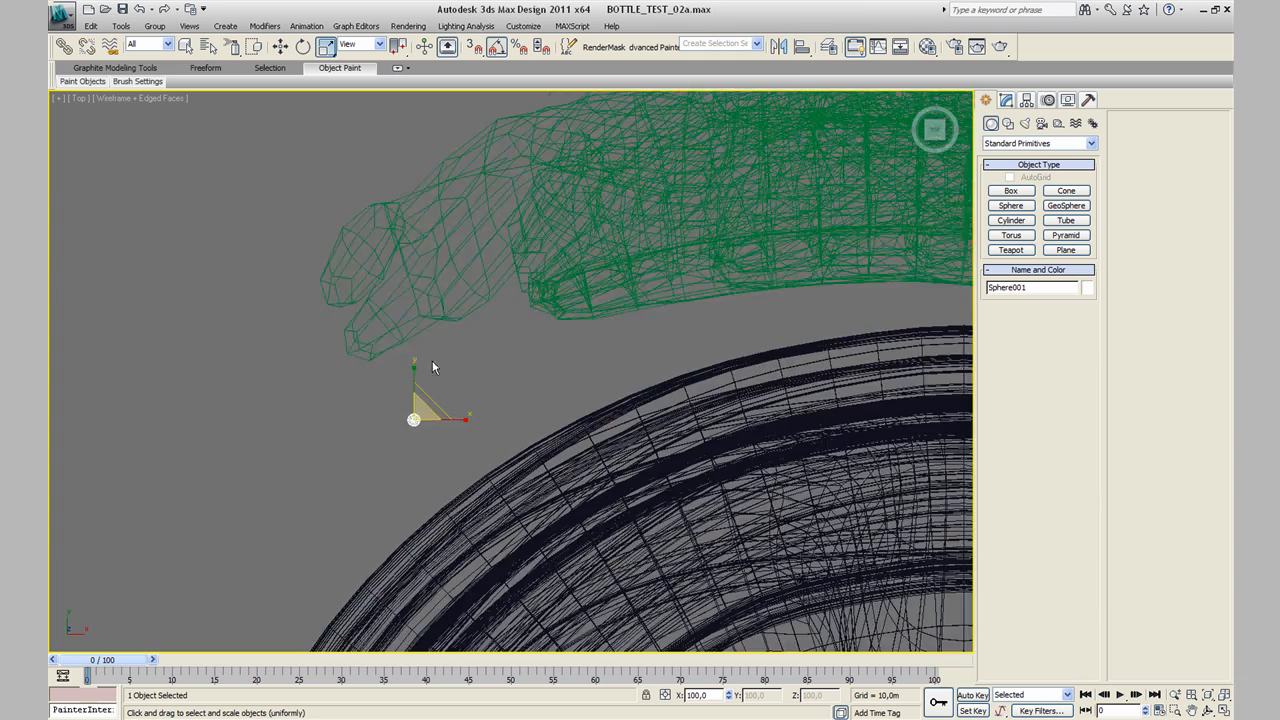
pyautogui.moveTo(432, 362); pyautogui.dragTo(512, 324, button='middle')
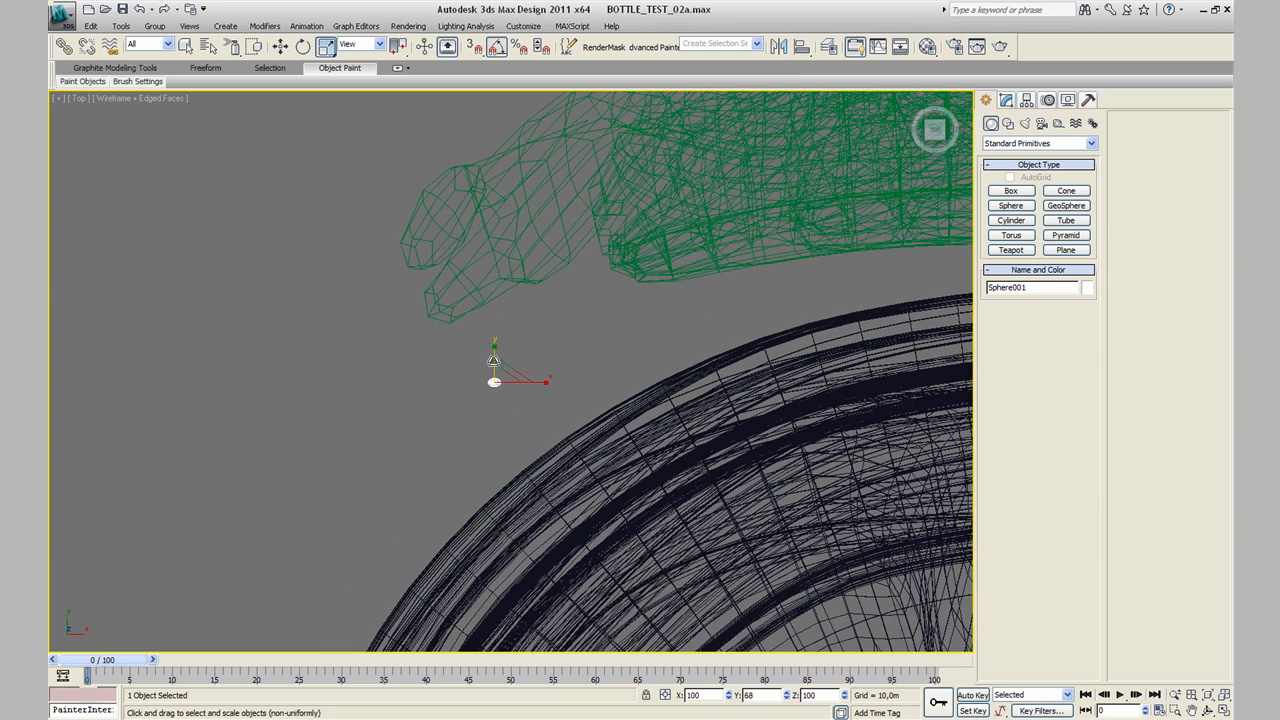
pyautogui.moveTo(408, 424); pyautogui.dragTo(389, 381, button='middle')
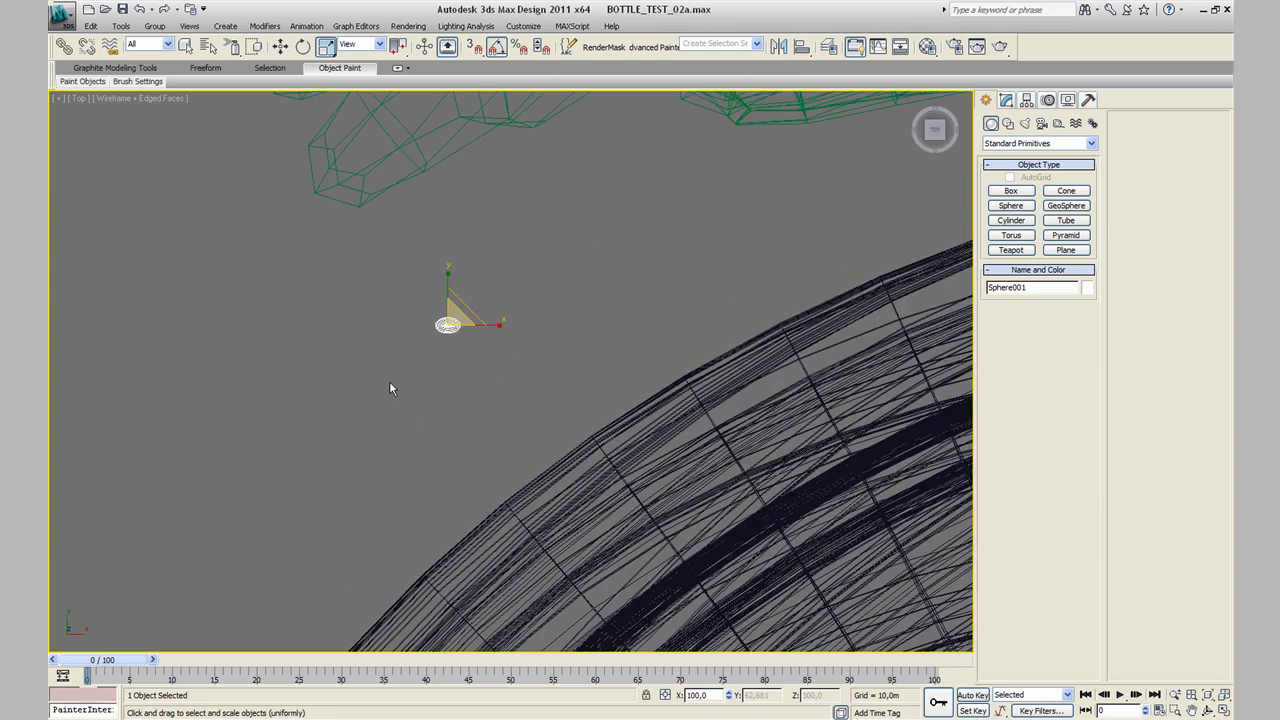
pyautogui.click(388, 381)
pyautogui.scroll(-6, 388, 381)
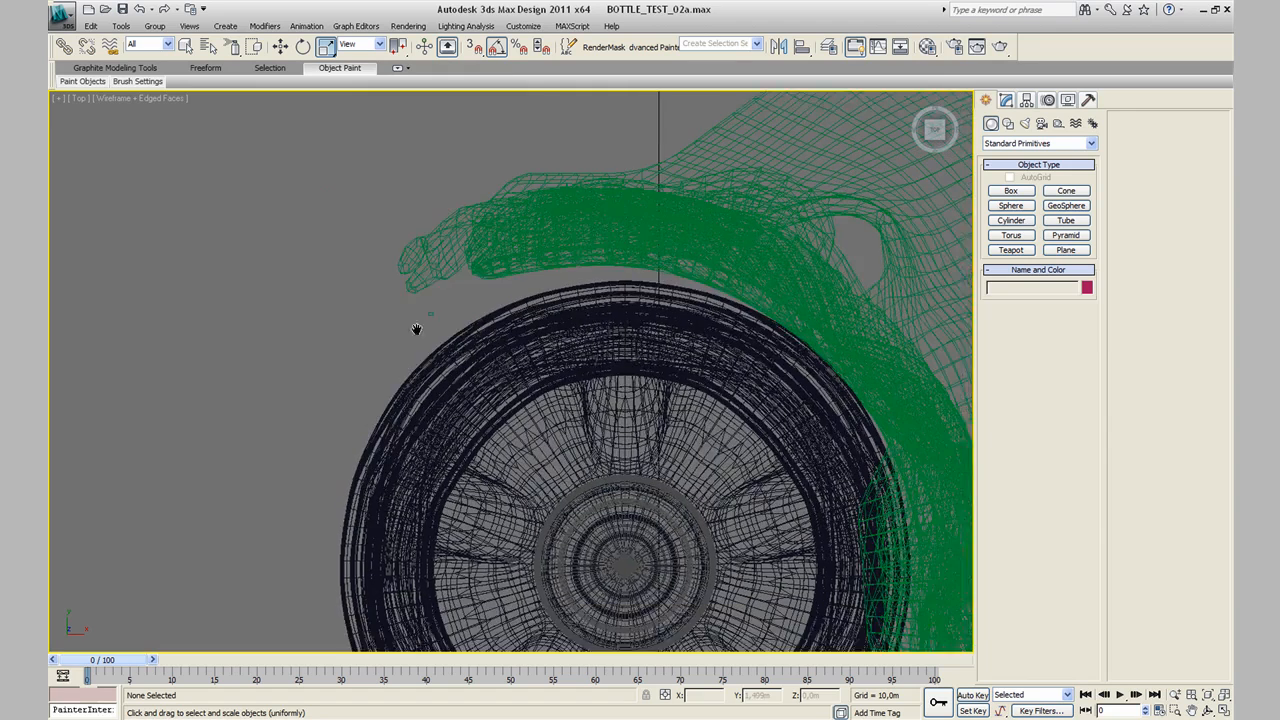
# Step: Set up Advanced Painter's Randomizer with the flattened sphere as source, minimum scale 2.0 and maximum scale 3.5
pyautogui.click(655, 47)
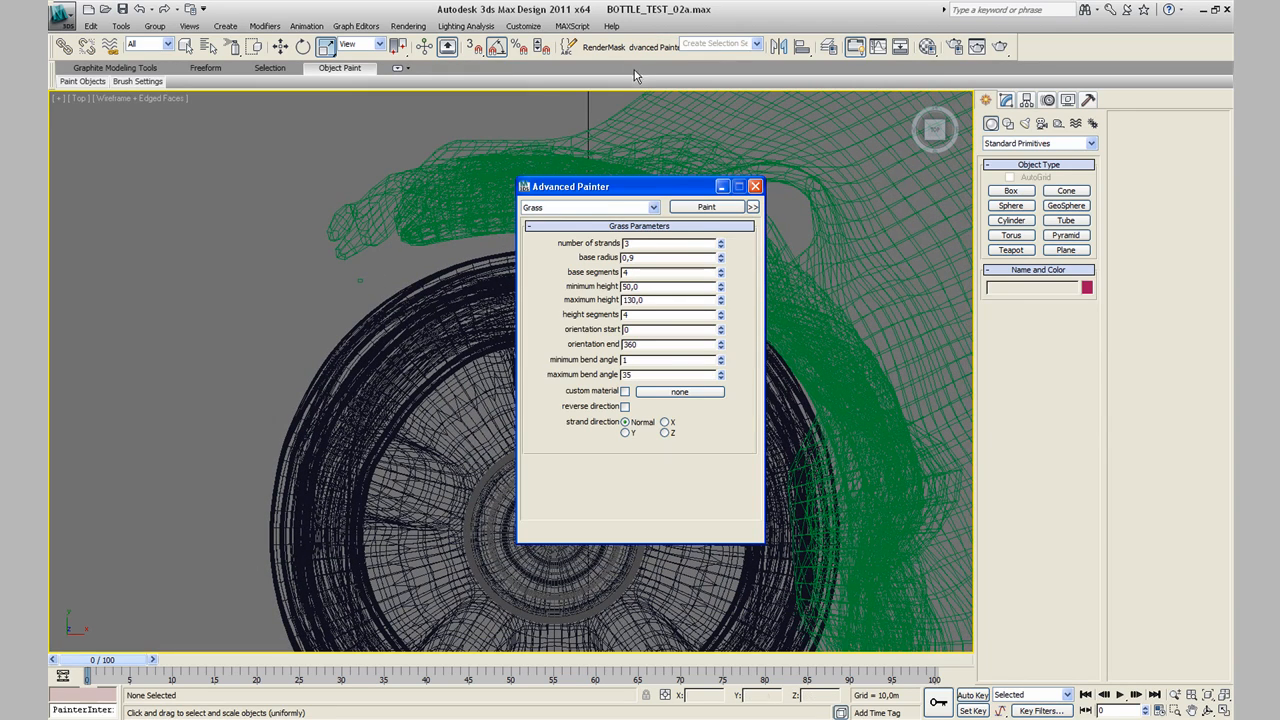
pyautogui.moveTo(628, 192); pyautogui.dragTo(826, 178)
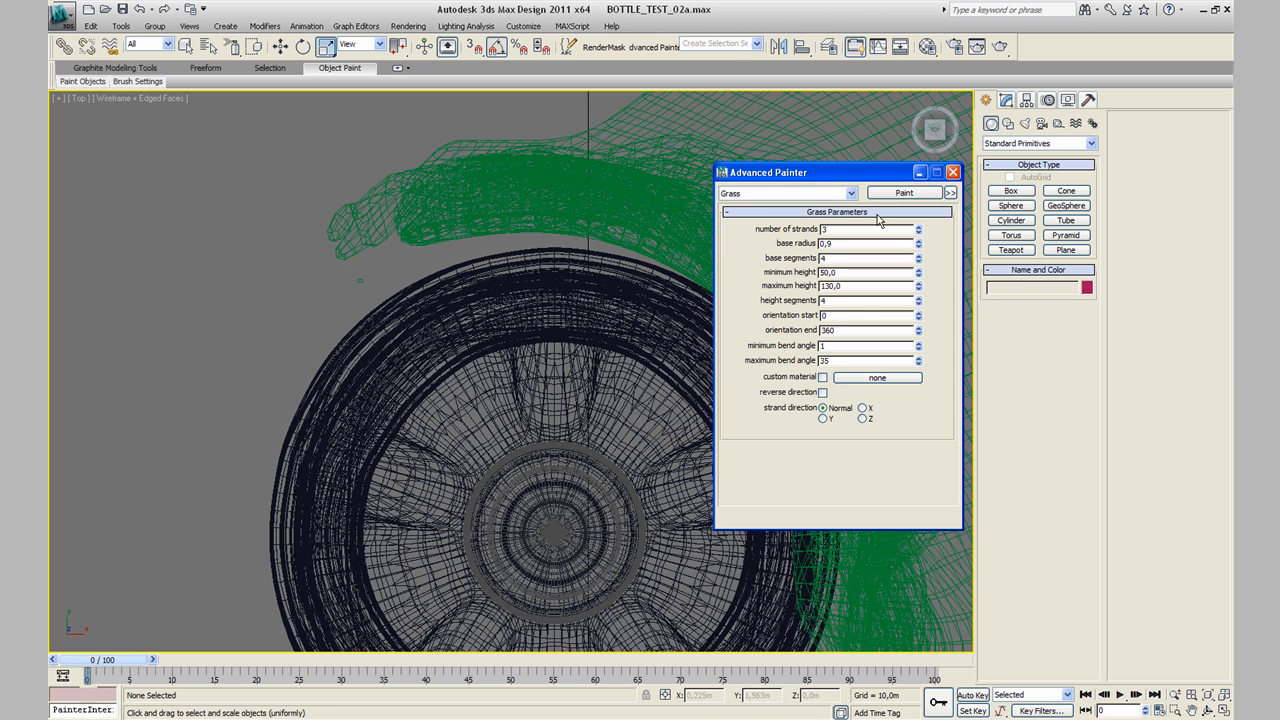
pyautogui.click(358, 281)
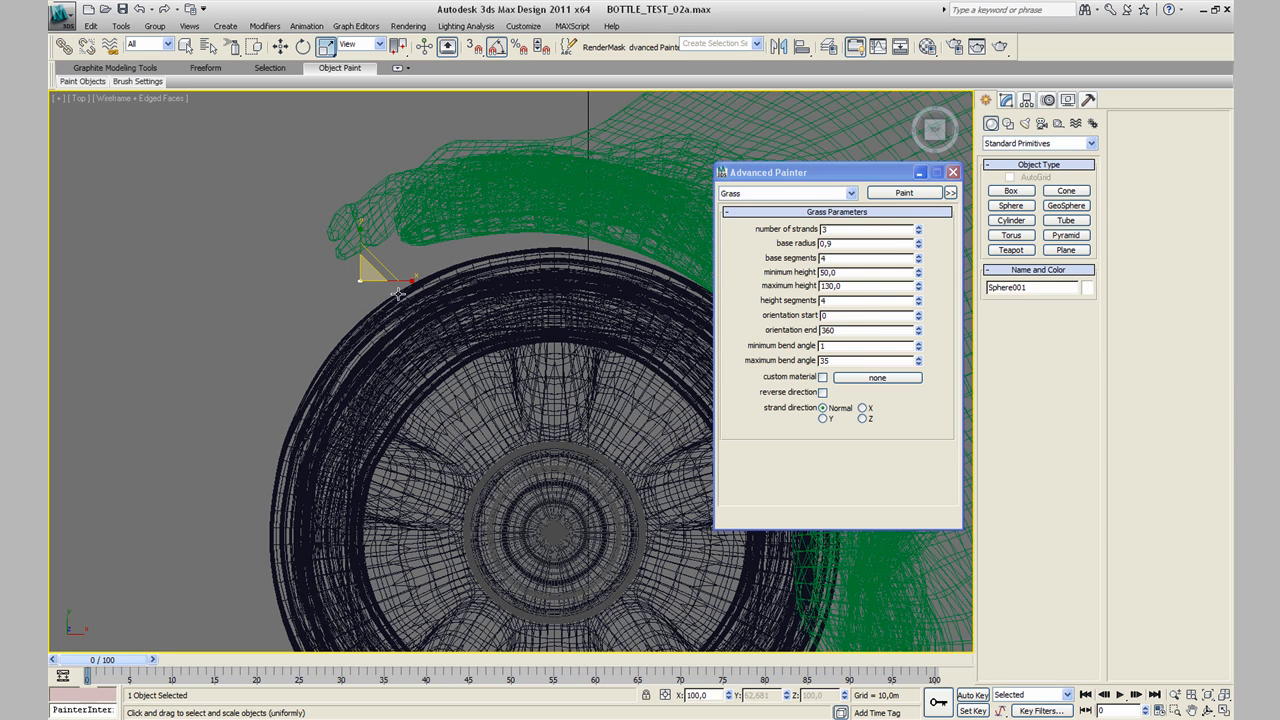
pyautogui.click(851, 193)
pyautogui.click(760, 225)
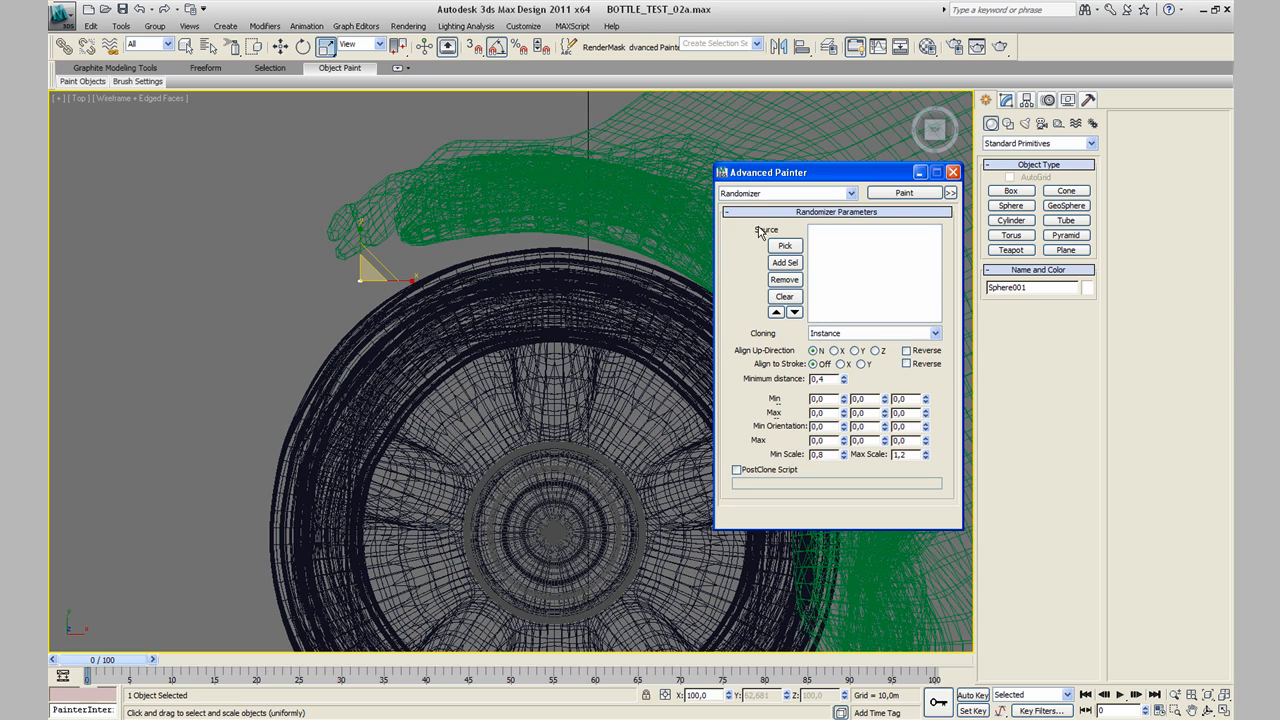
pyautogui.click(785, 262)
pyautogui.moveTo(866, 175); pyautogui.dragTo(990, 177)
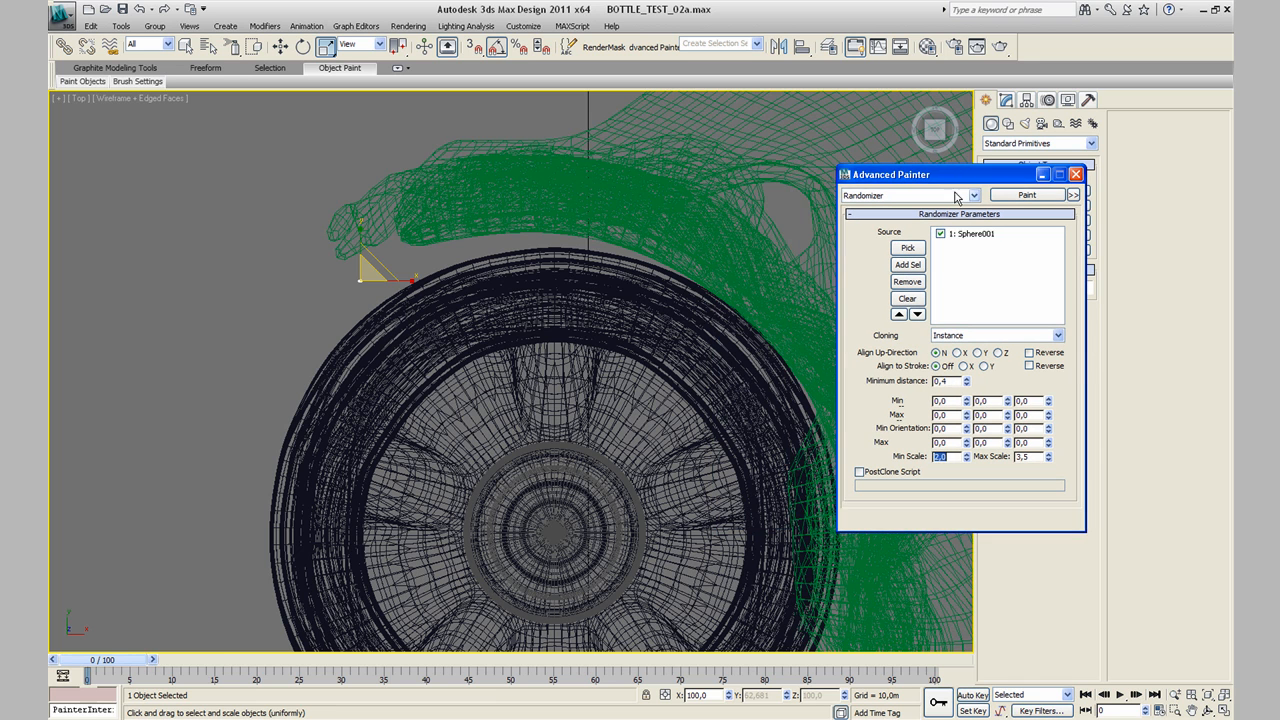
# Step: Select the sheet and paint sphere droplets over its surface in the CC01 camera view
pyautogui.click(665, 225)
pyautogui.moveTo(627, 331); pyautogui.dragTo(594, 277, button='middle')
pyautogui.hotkey('alt', 'w')
pyautogui.rightClick(685, 504)
pyautogui.hotkey('alt', 'w')
pyautogui.click(1033, 196)
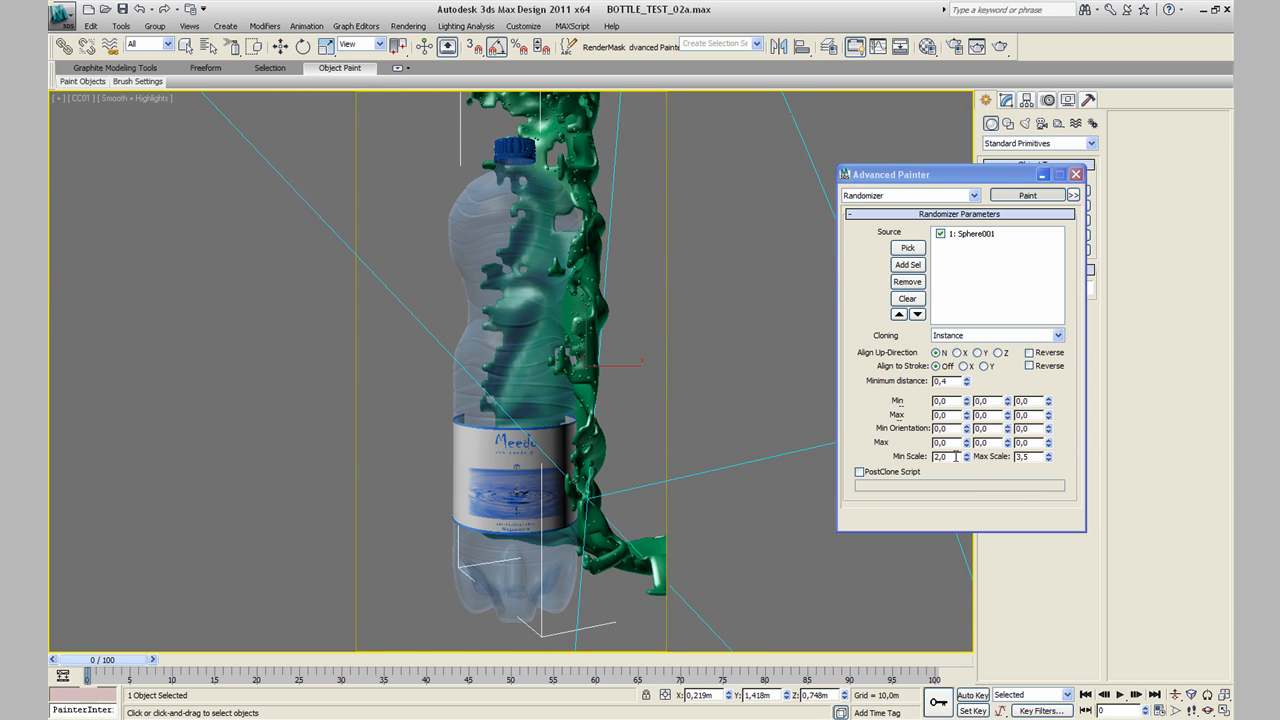
# Step: Set the minimum scale to 3.0 and maximum scale to 4.0, and paint larger droplets along the sheet
pyautogui.doubleClick(1030, 456)
pyautogui.press('Return')
pyautogui.doubleClick(954, 456)
pyautogui.moveTo(590, 410)
pyautogui.mouseDown()
pyautogui.moveTo(594, 543)
pyautogui.moveTo(565, 130)
pyautogui.moveTo(482, 96)
pyautogui.mouseUp()
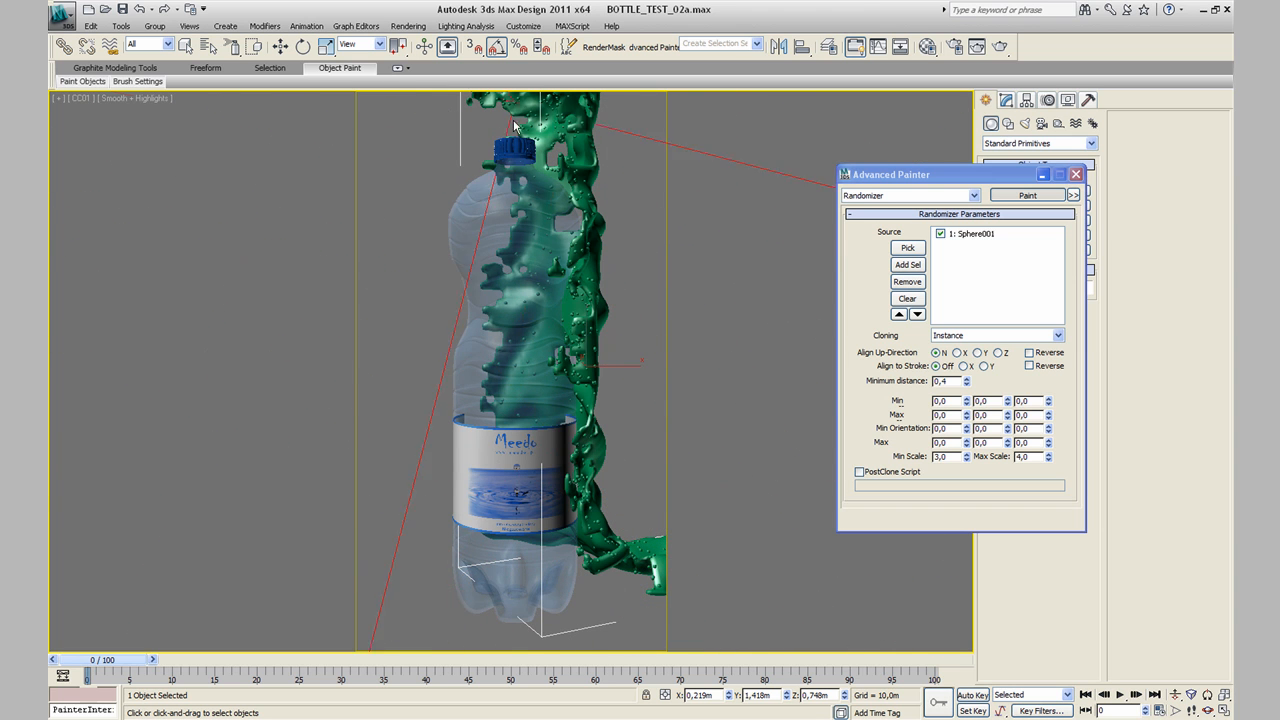
# Step: Stop painting, close Advanced Painter, and deselect the sheet before returning to the four-viewport layout
pyautogui.click(1027, 196)
pyautogui.click(1076, 174)
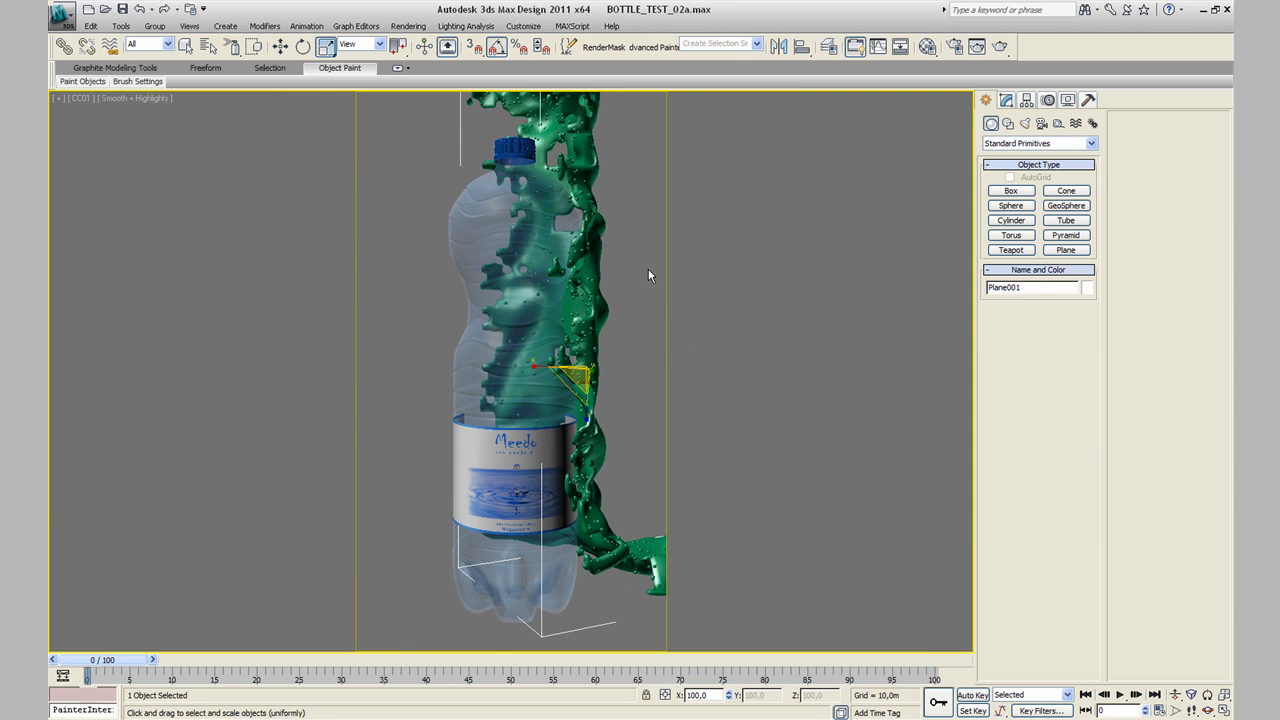
pyautogui.click(648, 270)
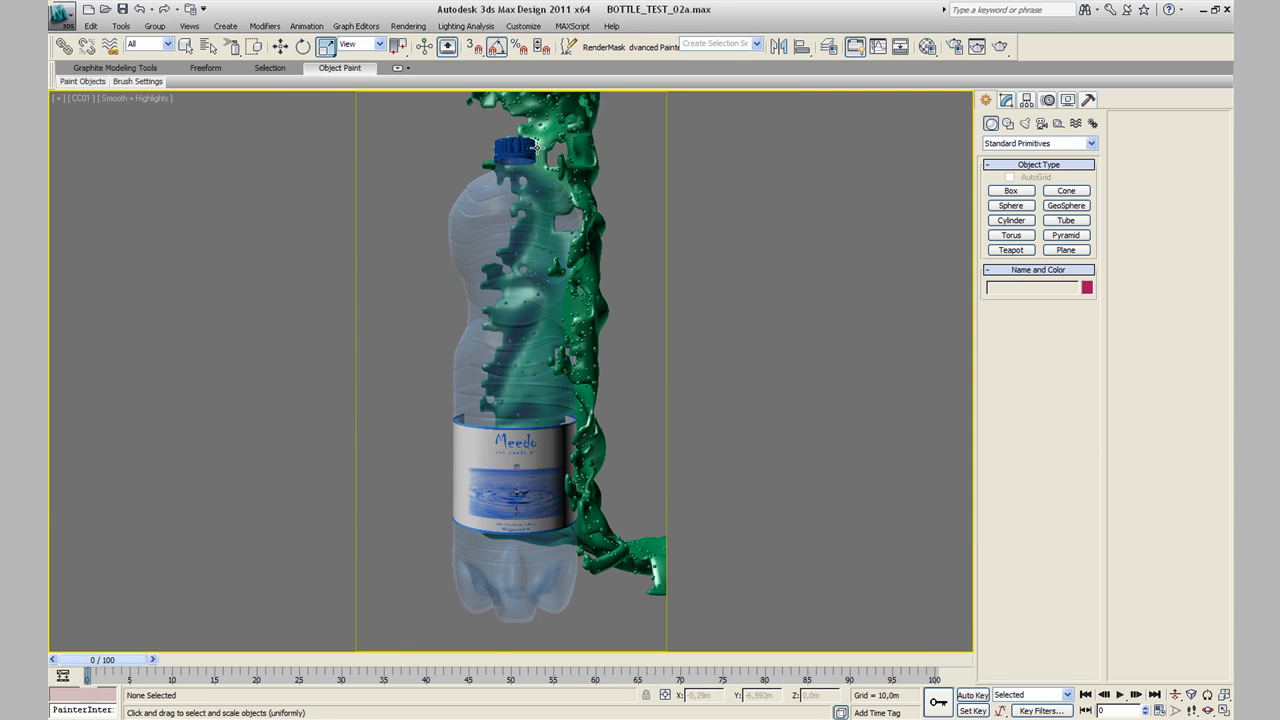
pyautogui.hotkey('alt', 'w')
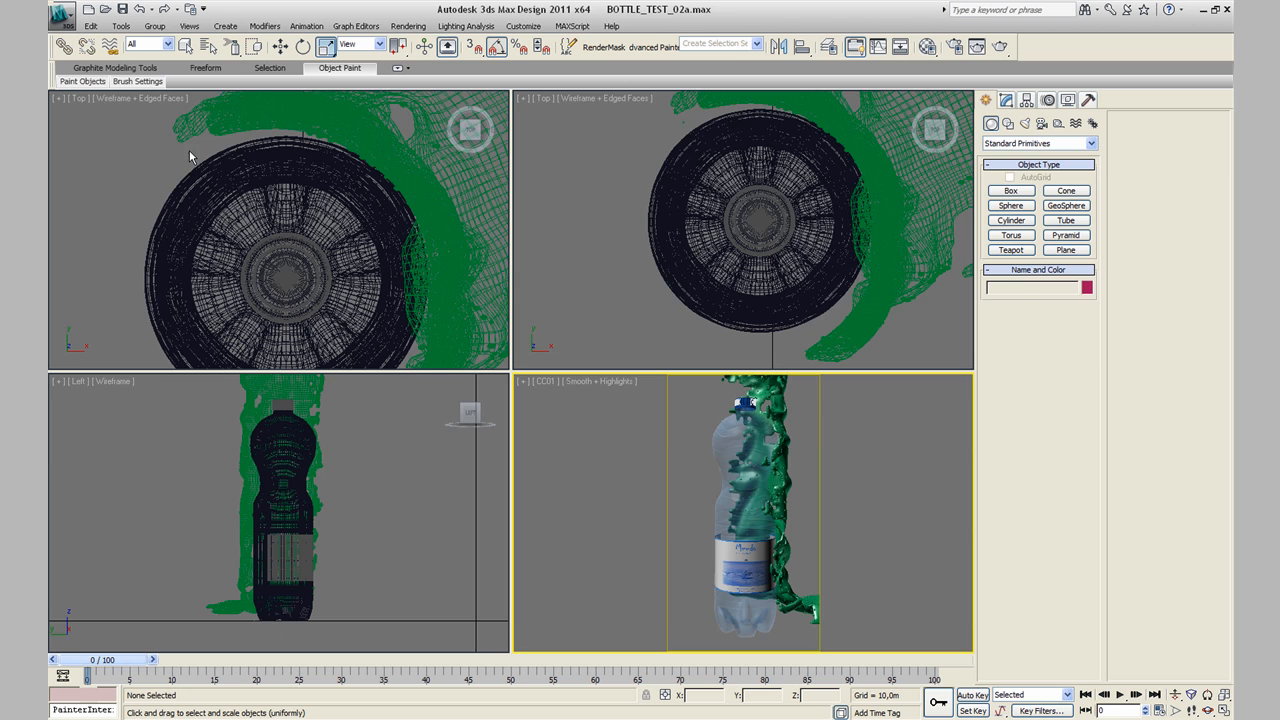
# Step: Select all the painted droplets and scale-clone them as a slightly enlarged copy spreading outside the sheet
pyautogui.click(189, 152)
pyautogui.rightClick(189, 152)
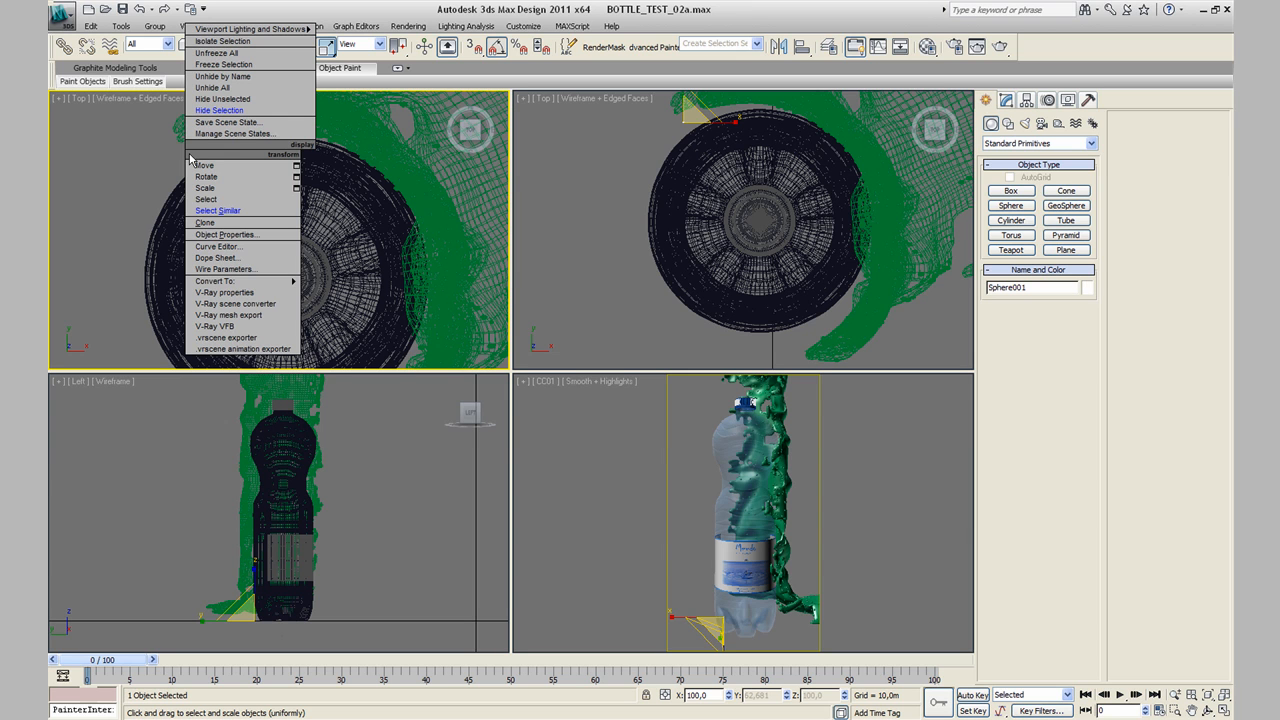
pyautogui.click(214, 208)
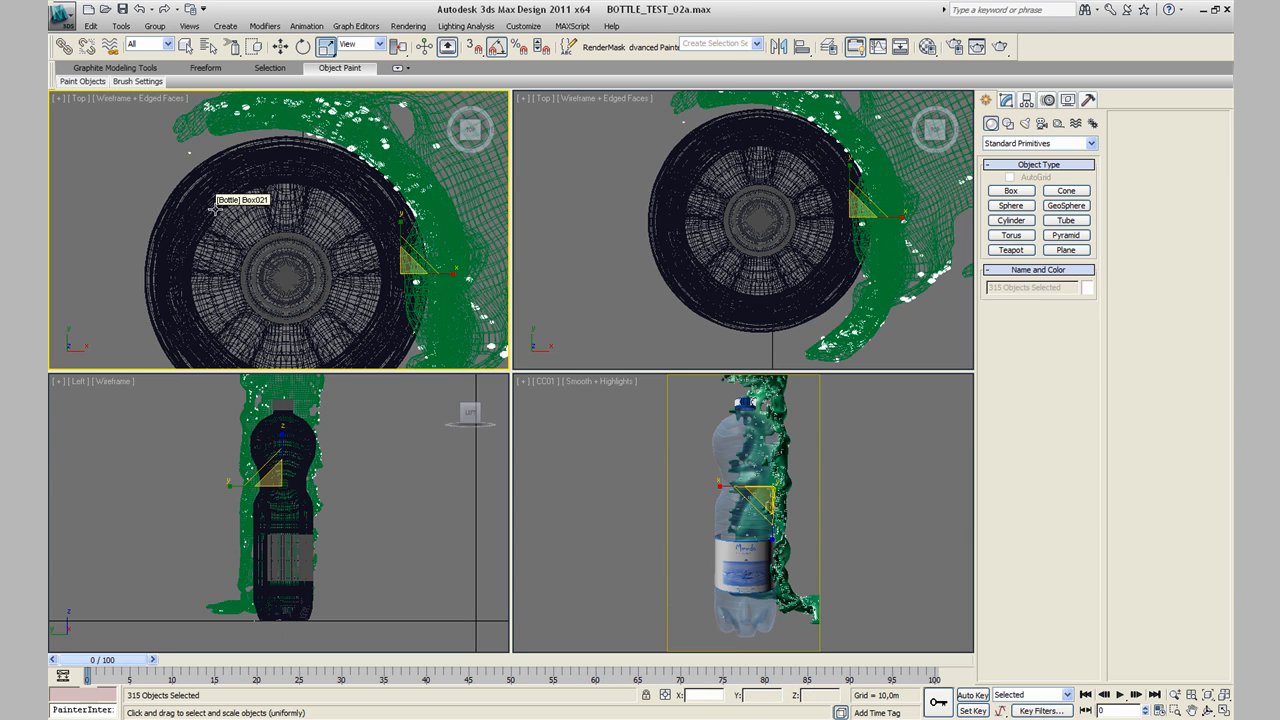
pyautogui.hotkey('alt', 'w')
pyautogui.scroll(-5, 538, 383)
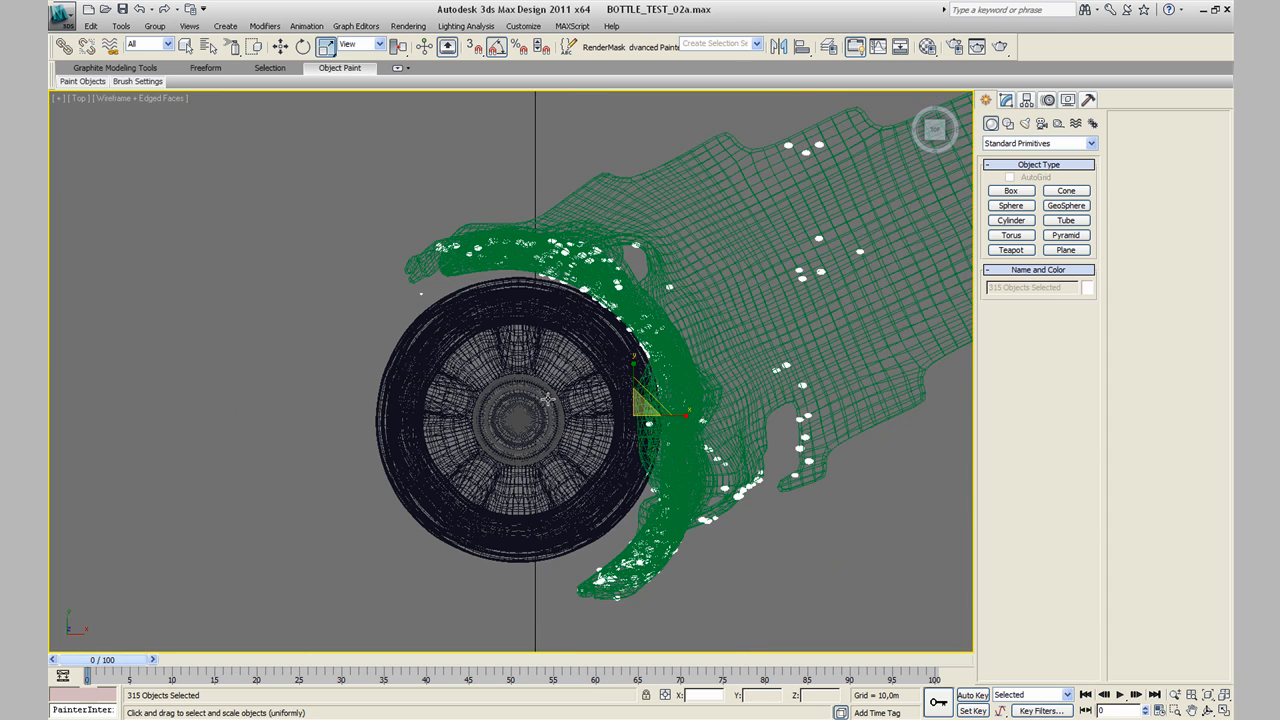
pyautogui.moveTo(547, 398); pyautogui.dragTo(543, 381, button='middle')
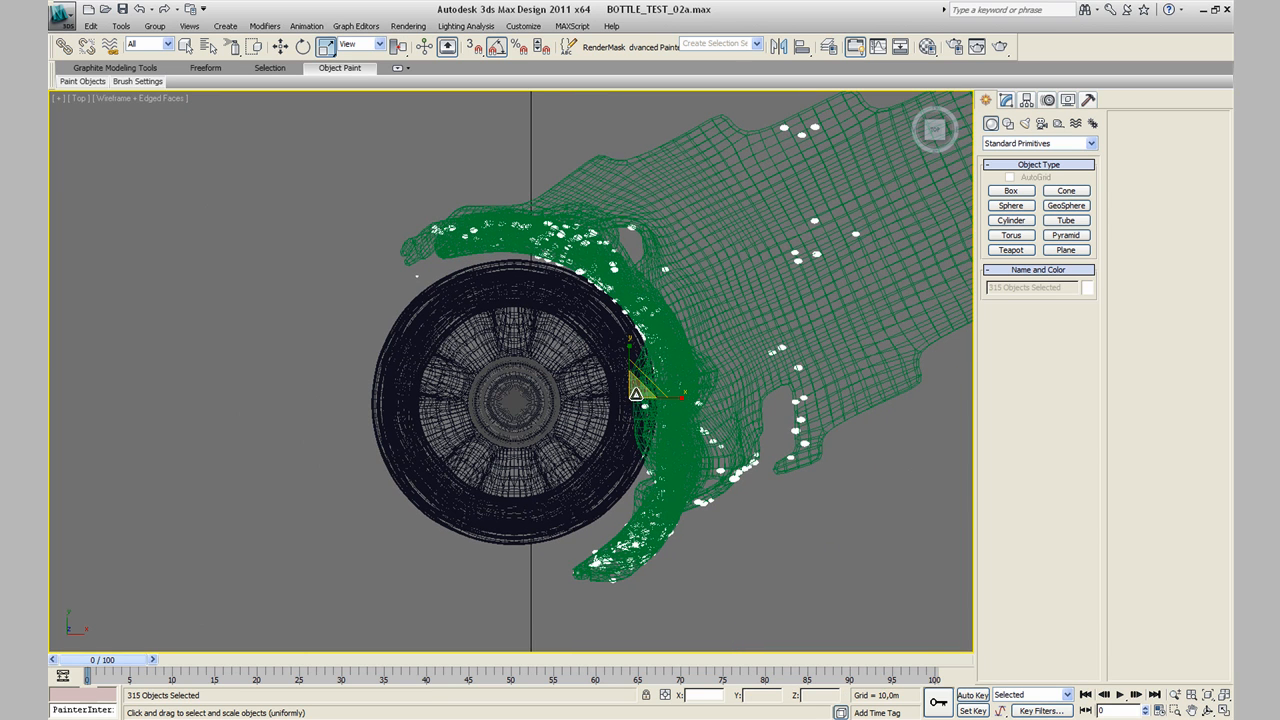
pyautogui.keyDown('shift'); pyautogui.moveTo(634, 390); pyautogui.dragTo(635, 377); pyautogui.keyUp('shift')
pyautogui.click(639, 428)
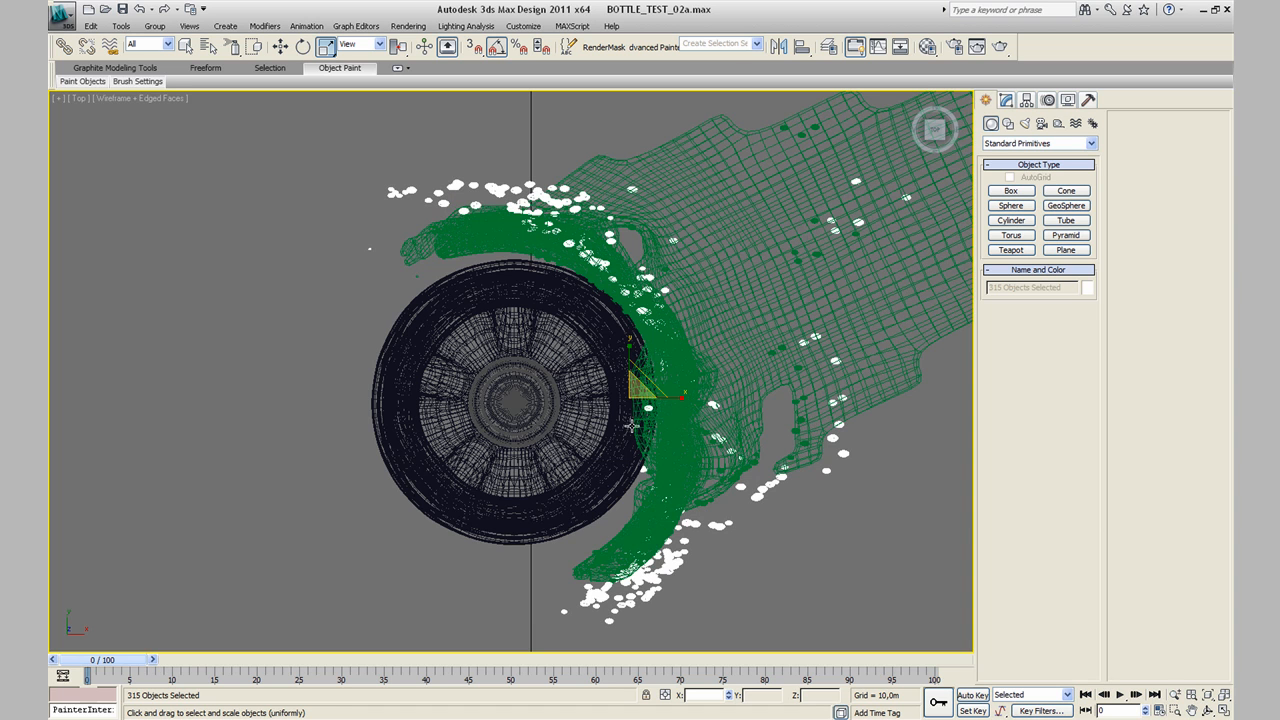
# Step: Move the cloned droplets about -0.083 m in X and -0.045 m in Y, and check them in the CC01 camera view
pyautogui.click(280, 46)
pyautogui.moveTo(550, 315); pyautogui.dragTo(540, 257, button='middle')
pyautogui.moveTo(632, 324); pyautogui.dragTo(580, 355)
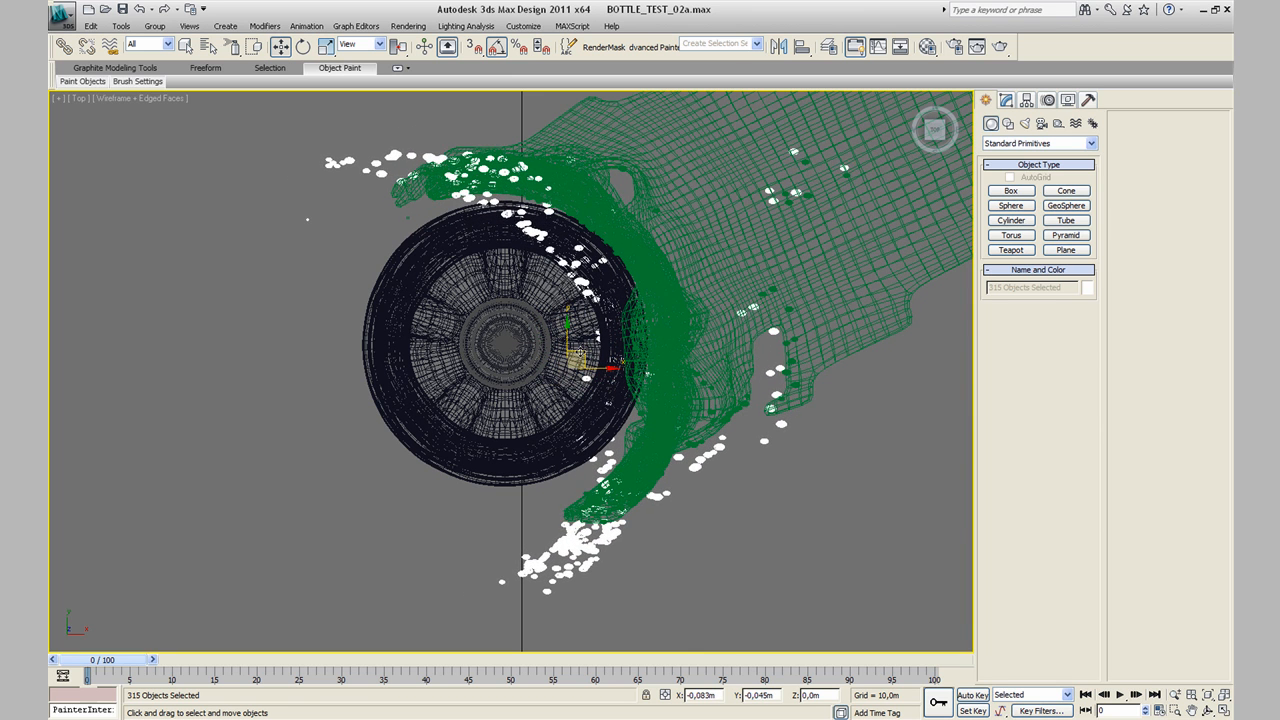
pyautogui.hotkey('alt', 'w')
pyautogui.rightClick(687, 455)
pyautogui.hotkey('alt', 'w')
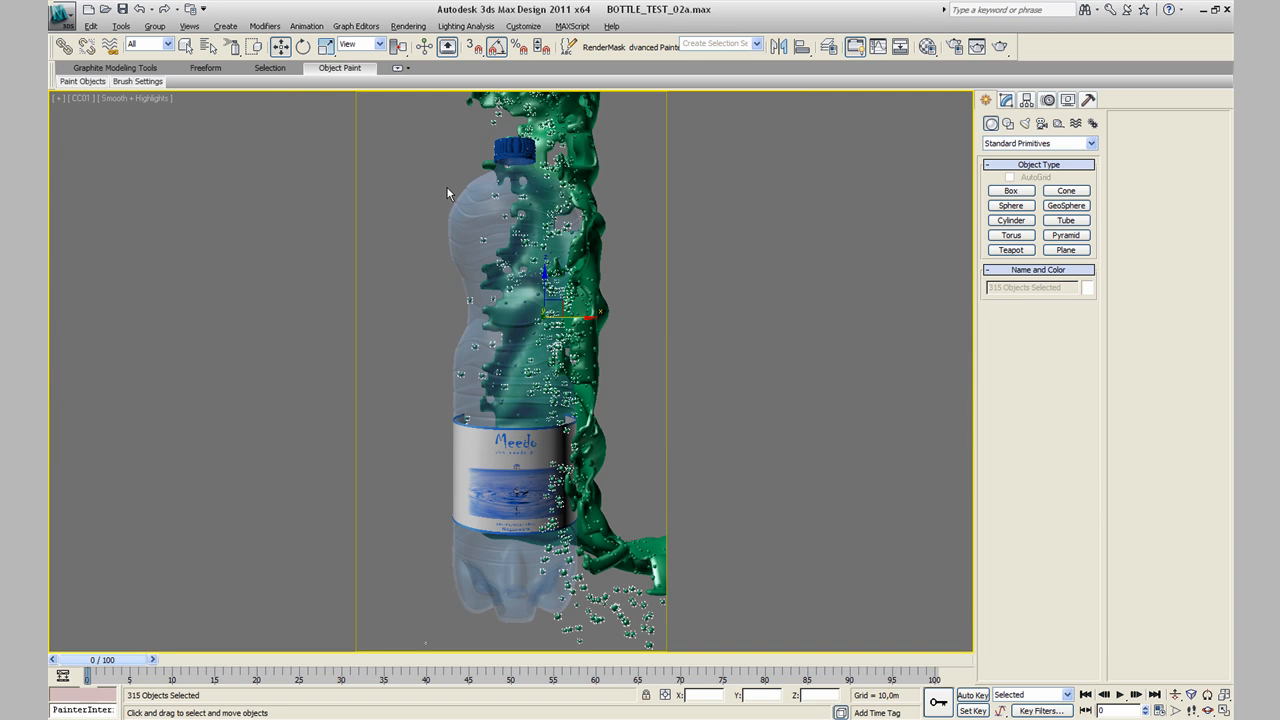
pyautogui.press('F4')
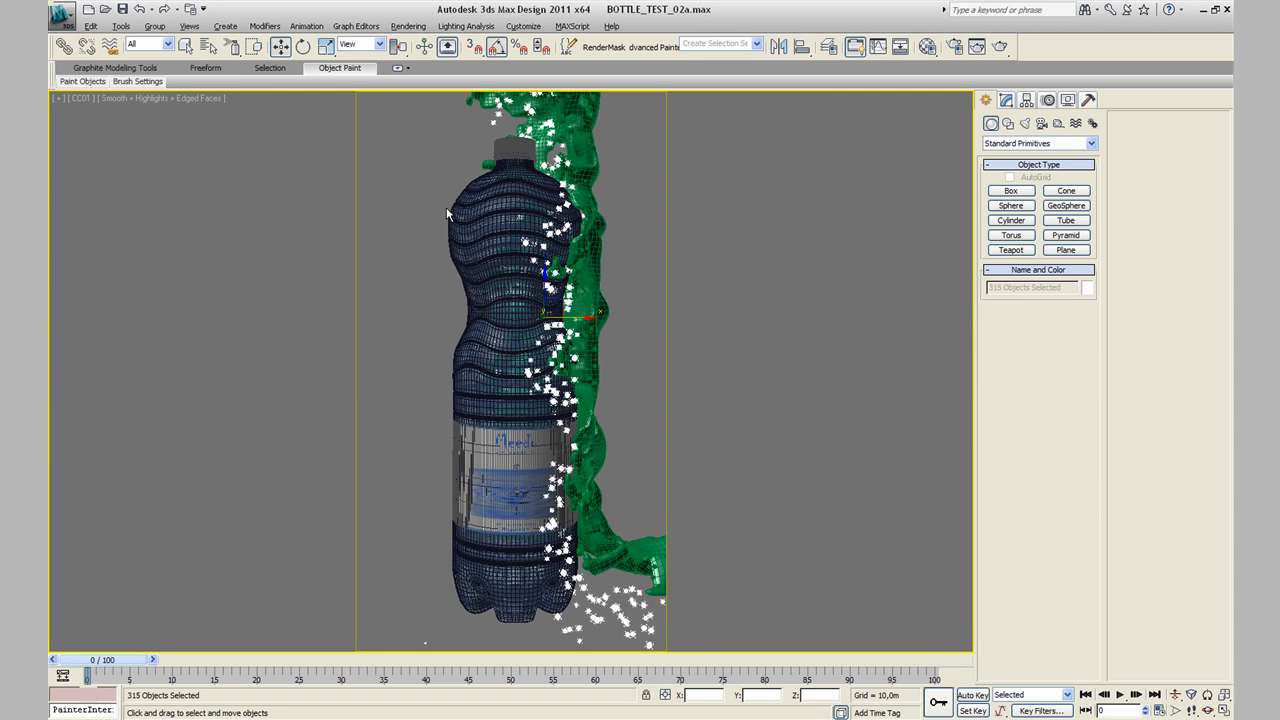
pyautogui.press('F4')
# Step: Isolate the cloned droplets in the Top view and delete those in the middle of the arc overlapping the bottle
pyautogui.hotkey('alt', 'w')
pyautogui.rightClick(385, 208)
pyautogui.hotkey('alt', 'w')
pyautogui.moveTo(489, 293); pyautogui.dragTo(539, 339, button='middle')
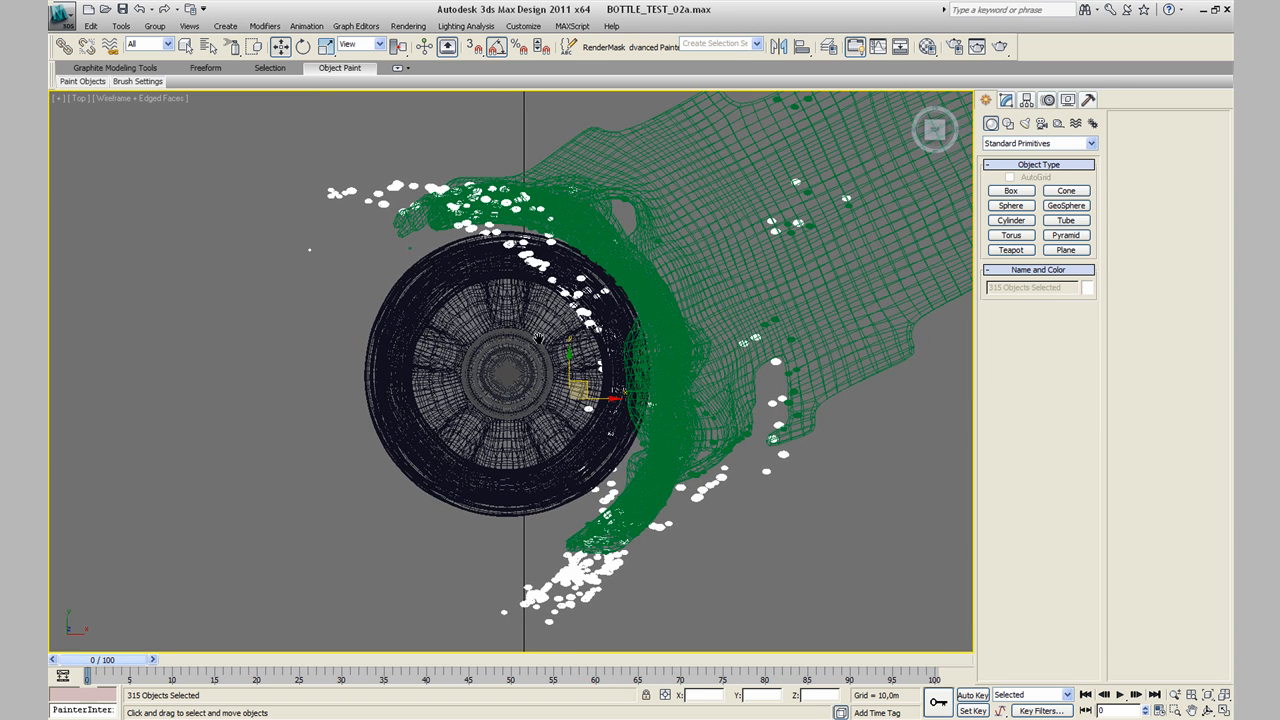
pyautogui.rightClick(538, 334)
pyautogui.click(567, 236)
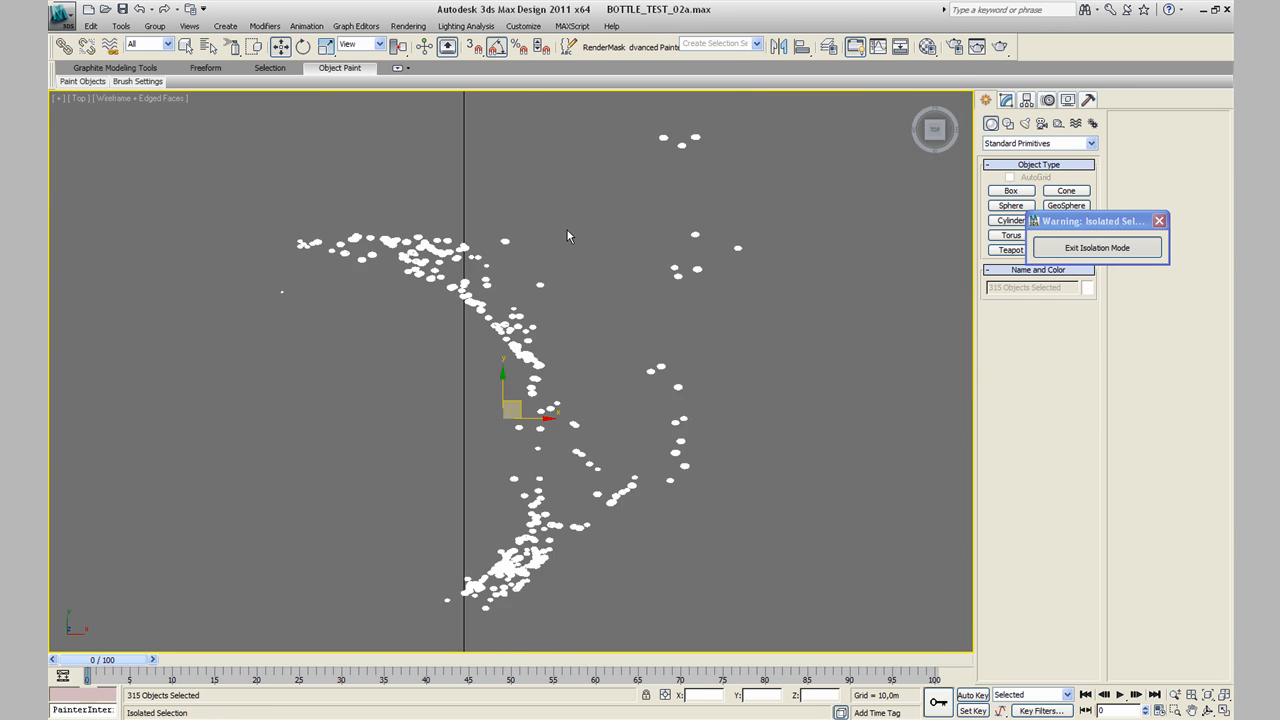
pyautogui.click(444, 367)
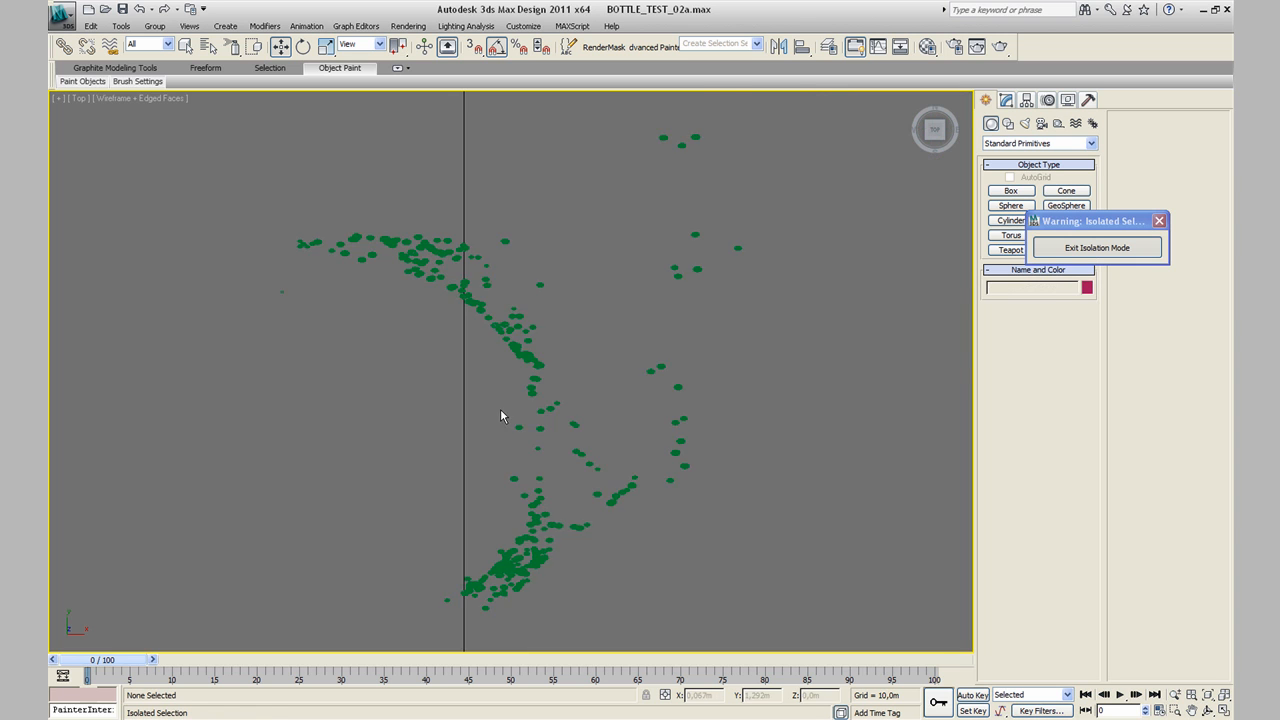
pyautogui.moveTo(500, 408); pyautogui.dragTo(540, 366, button='middle')
pyautogui.moveTo(520, 300)
pyautogui.mouseDown()
pyautogui.moveTo(590, 315)
pyautogui.moveTo(551, 308)
pyautogui.moveTo(587, 260)
pyautogui.moveTo(572, 292)
pyautogui.moveTo(590, 375)
pyautogui.moveTo(572, 440)
pyautogui.moveTo(628, 386)
pyautogui.mouseUp()
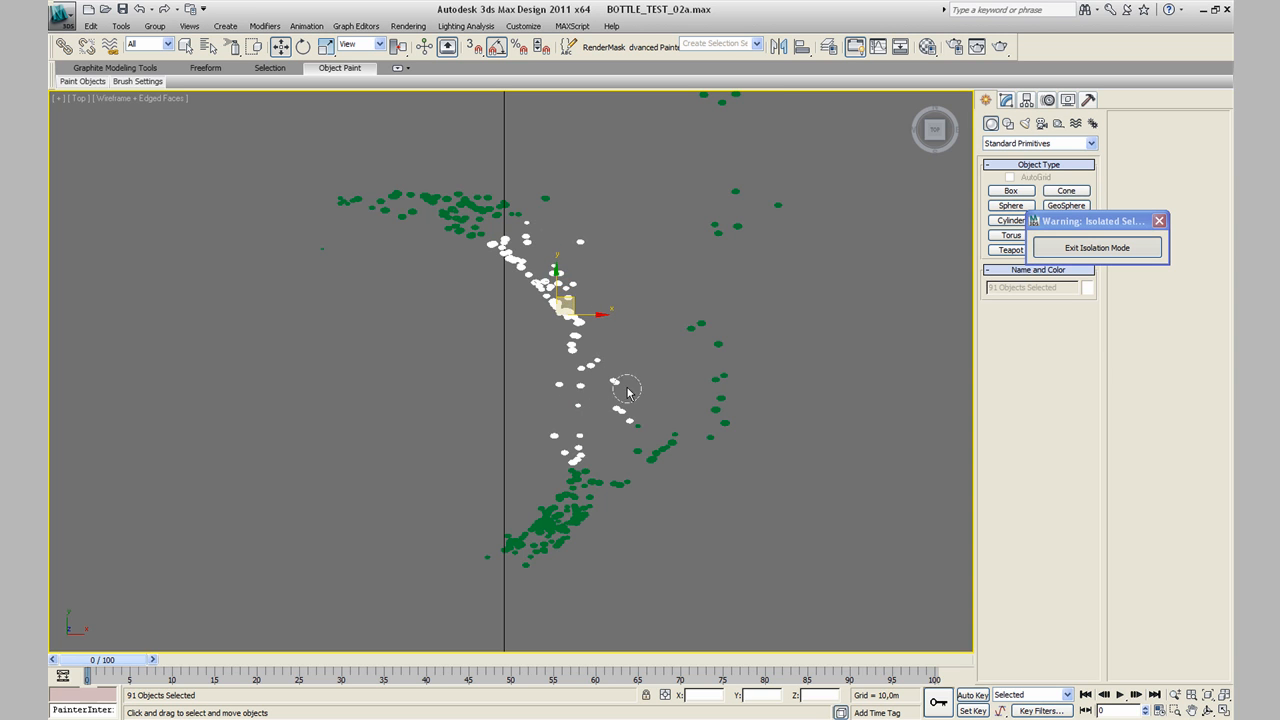
pyautogui.press('Delete')
pyautogui.click(1097, 247)
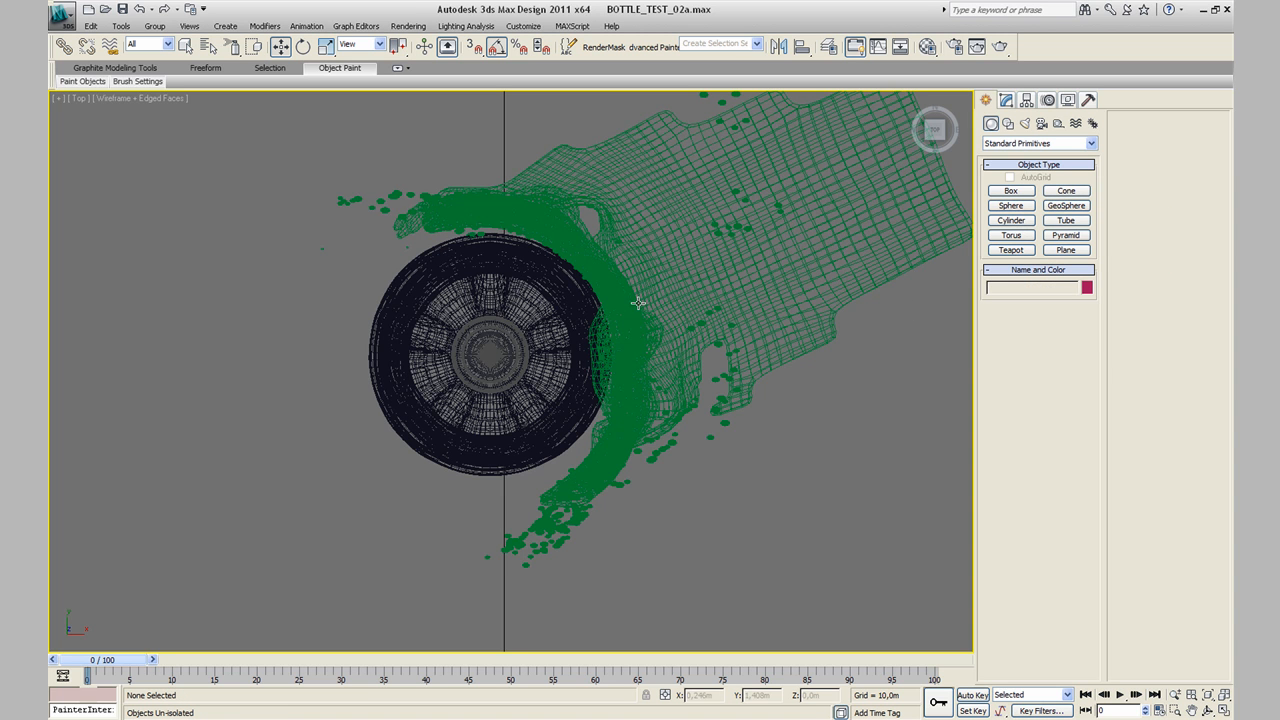
pyautogui.moveTo(494, 464); pyautogui.dragTo(517, 352, button='middle')
pyautogui.moveTo(571, 463); pyautogui.dragTo(491, 423)
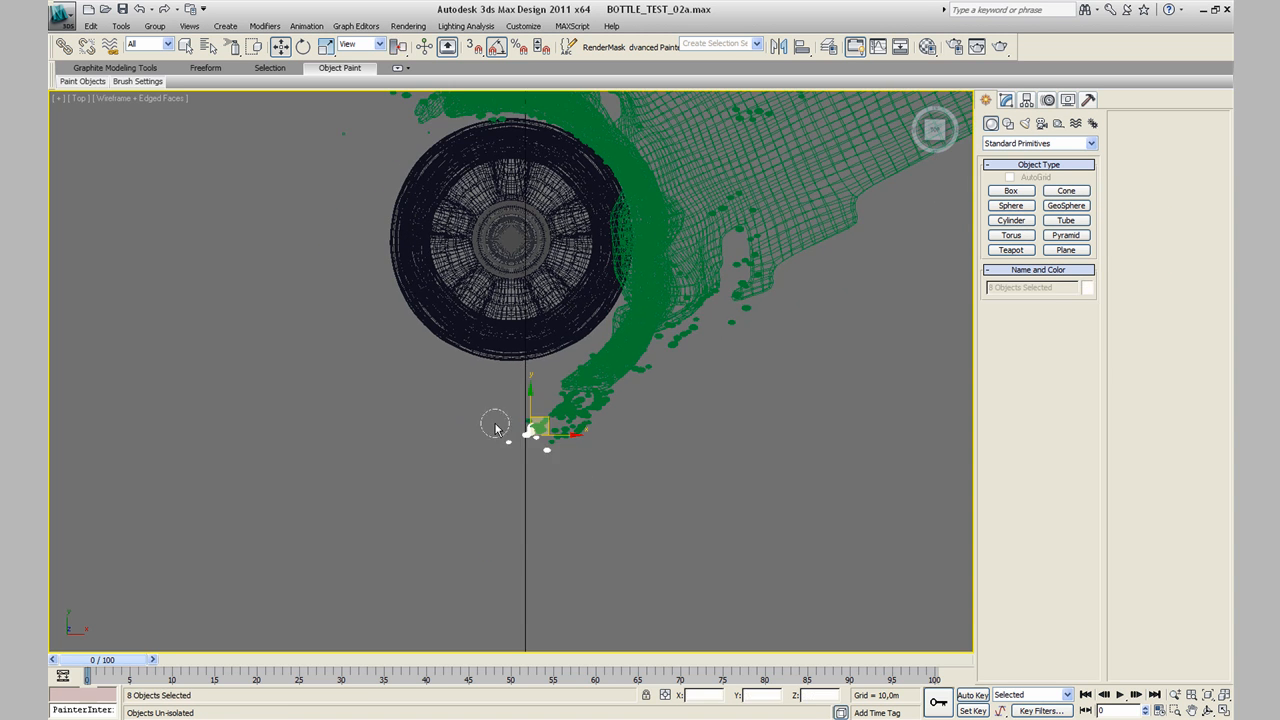
pyautogui.hotkey('ctrl', 'z')
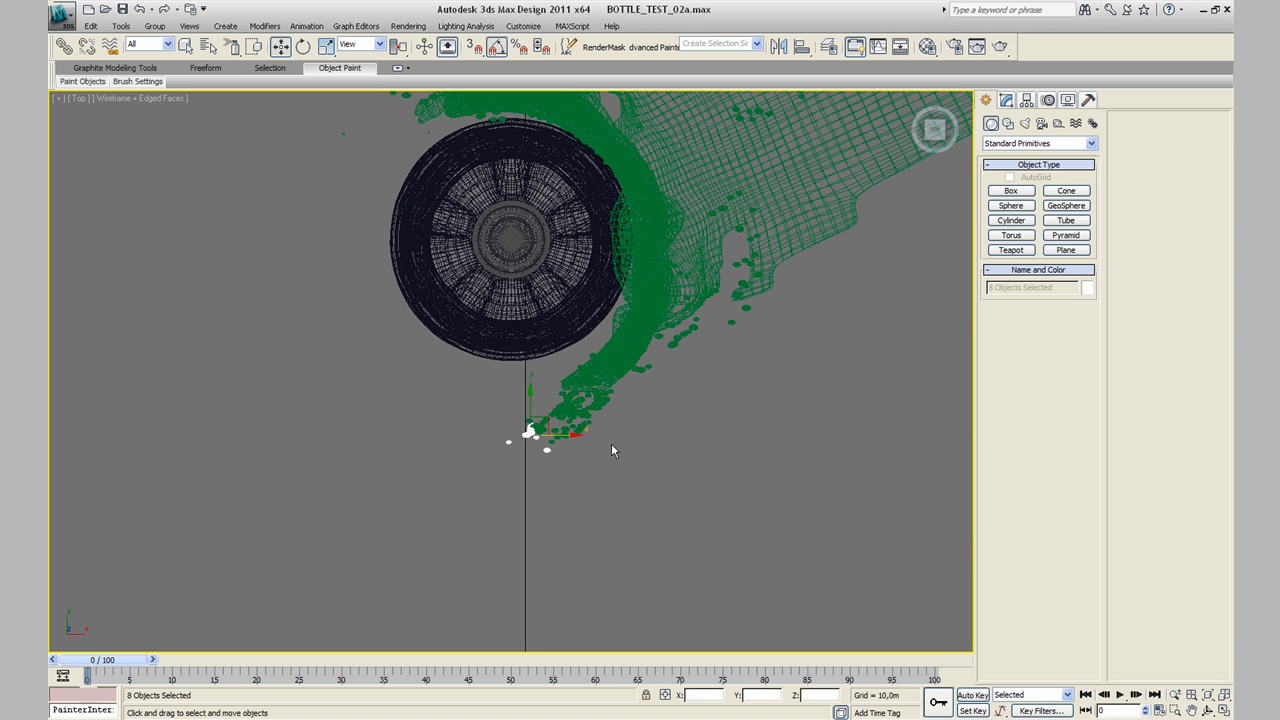
pyautogui.click(450, 458)
# Step: Maximize the CC01 camera view and render the bottle with its droplets
pyautogui.hotkey('alt', 'w')
pyautogui.click(700, 482)
pyautogui.hotkey('alt', 'w')
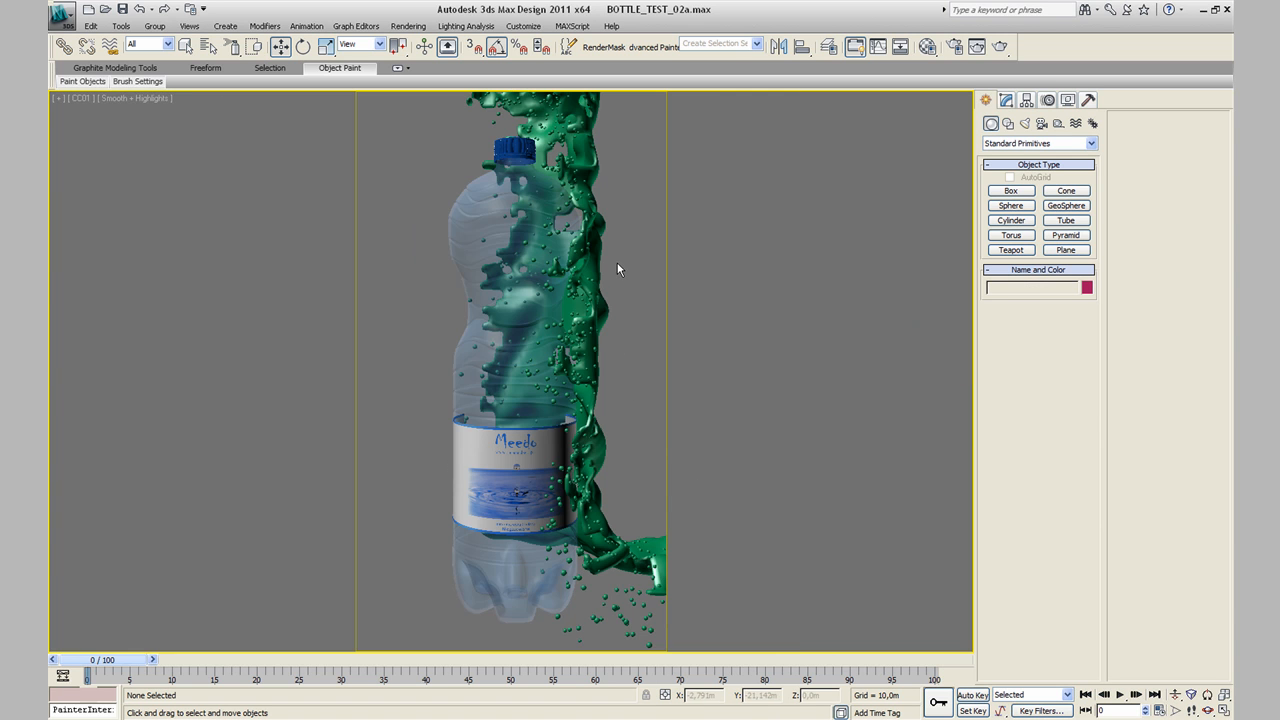
pyautogui.press('F4')
pyautogui.hotkey('shift', 'q')
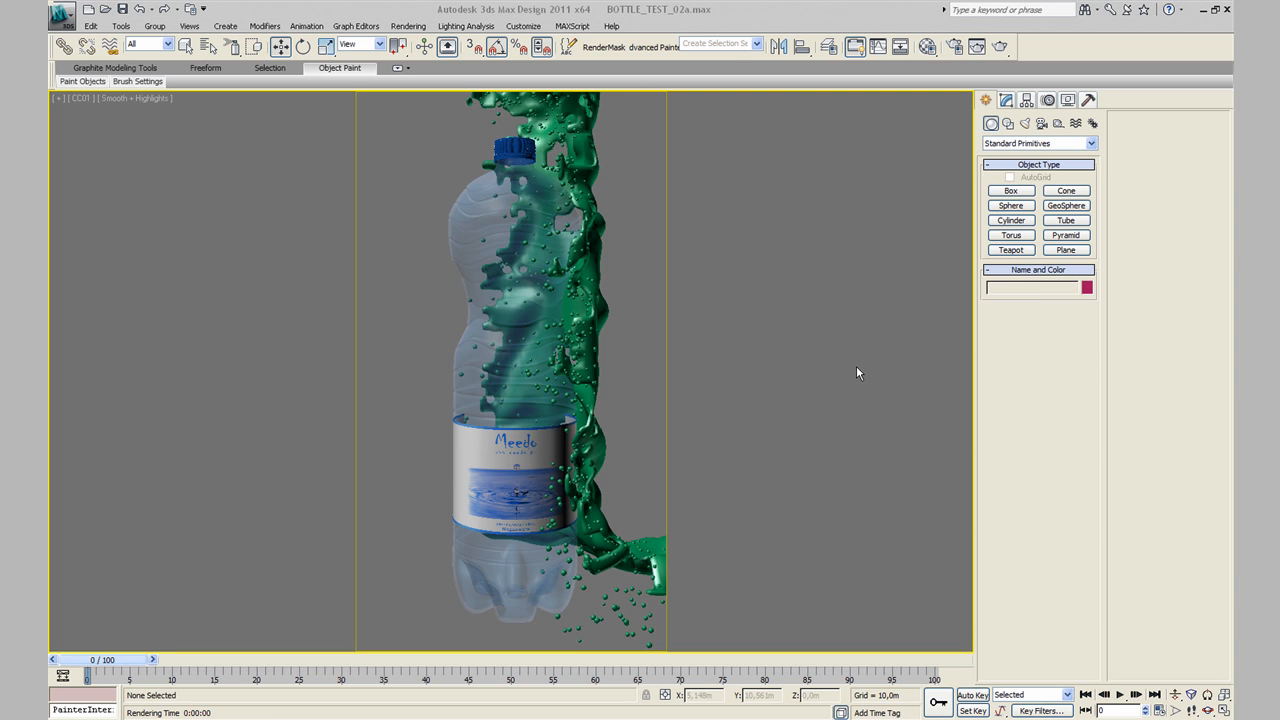
# Step: Examine the diffuse, reflection and refraction colours of the water drops V-Ray material in the Material Editor
pyautogui.press('m')
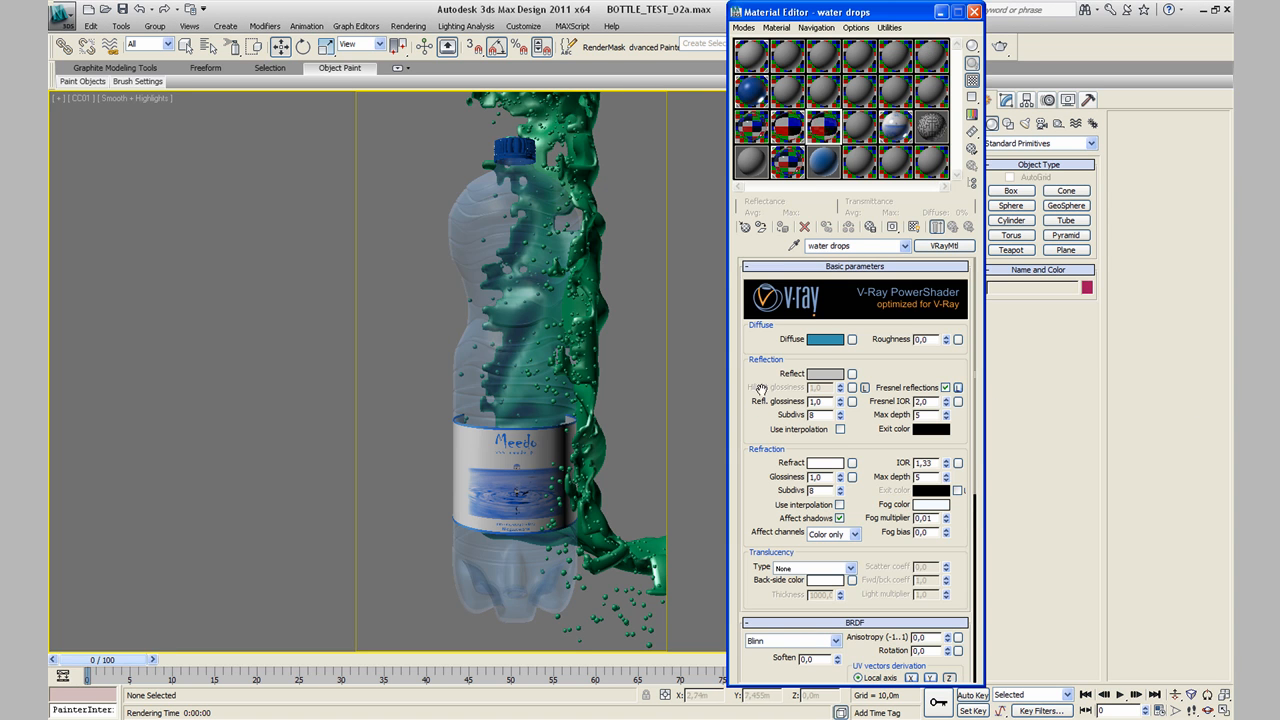
pyautogui.click(826, 340)
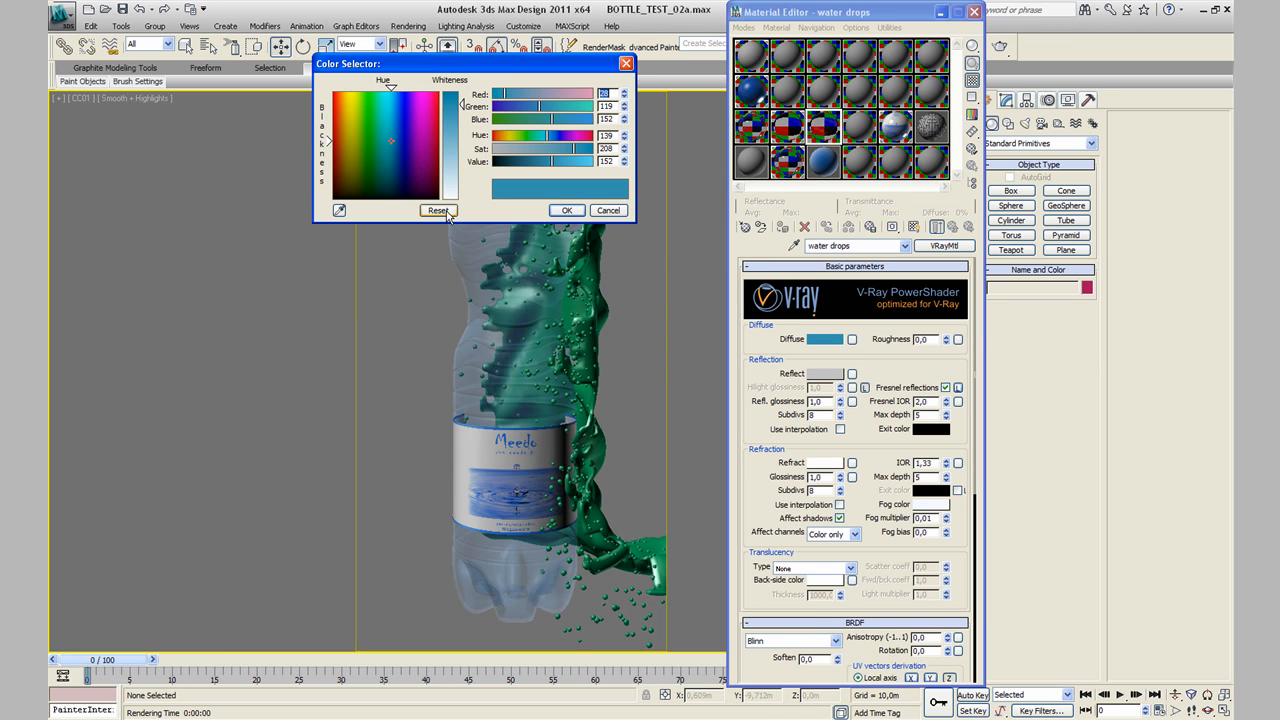
pyautogui.click(566, 210)
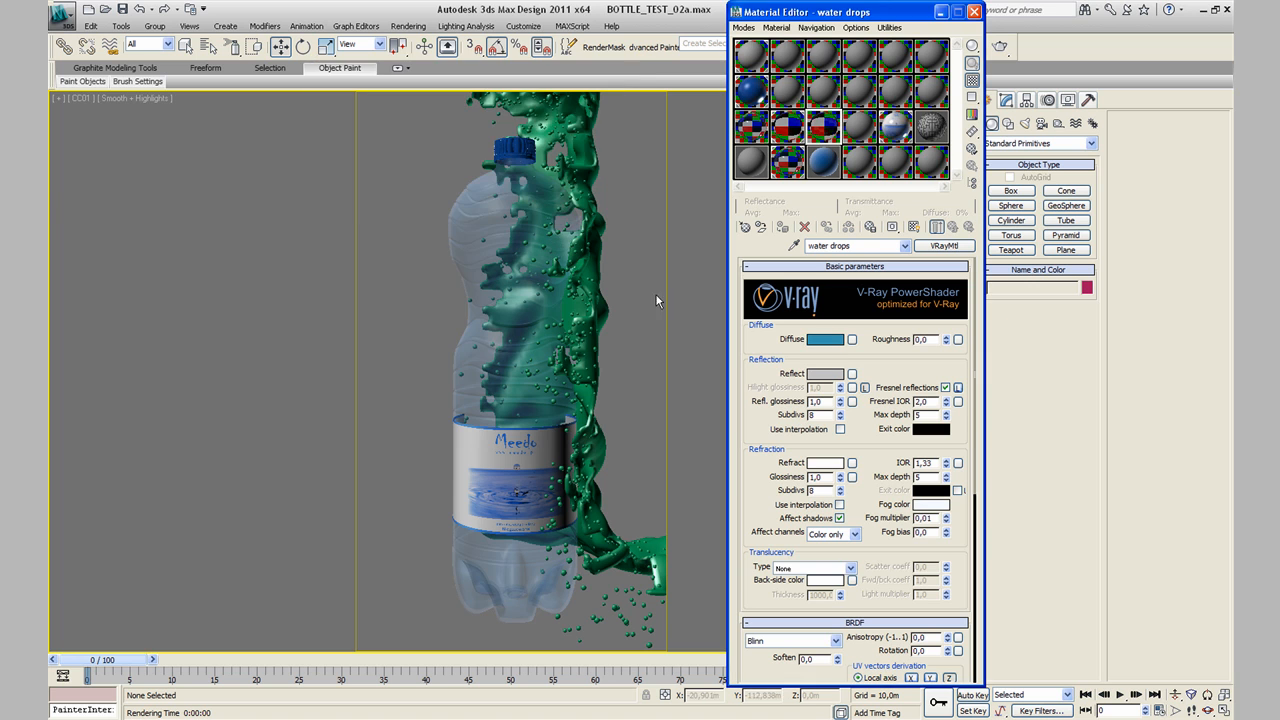
pyautogui.click(825, 374)
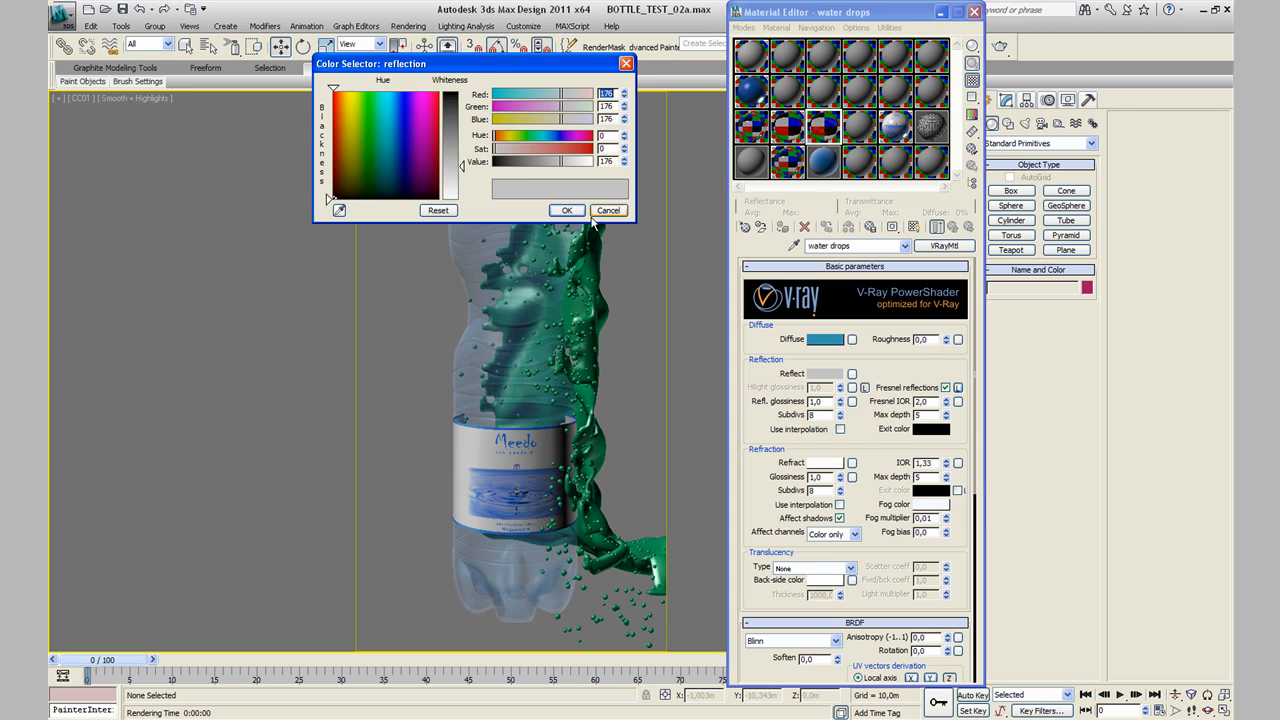
pyautogui.click(566, 211)
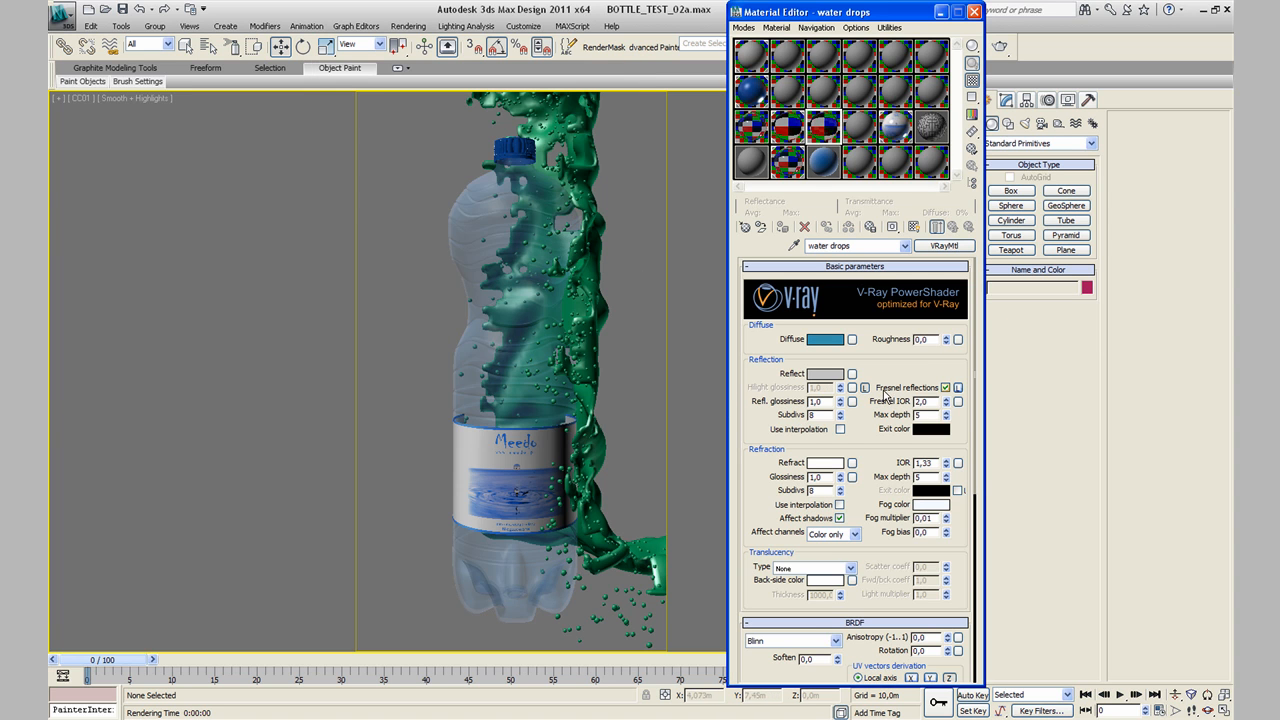
pyautogui.click(820, 463)
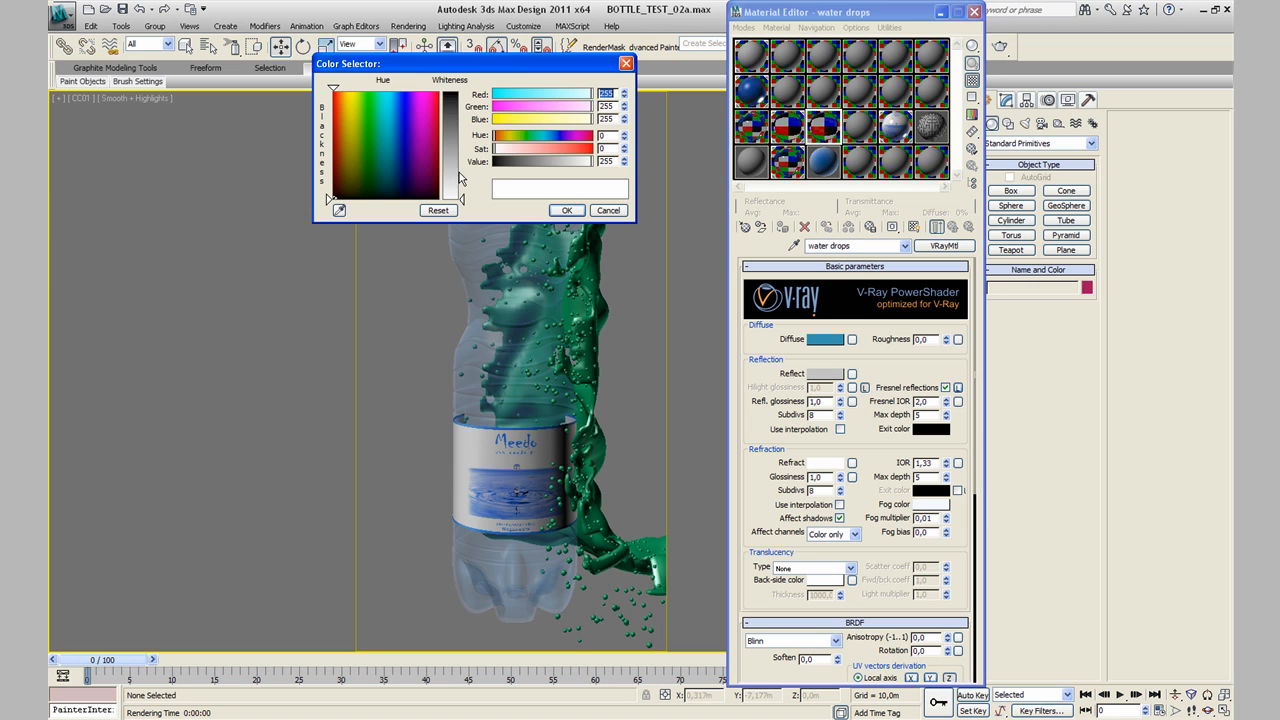
pyautogui.click(566, 211)
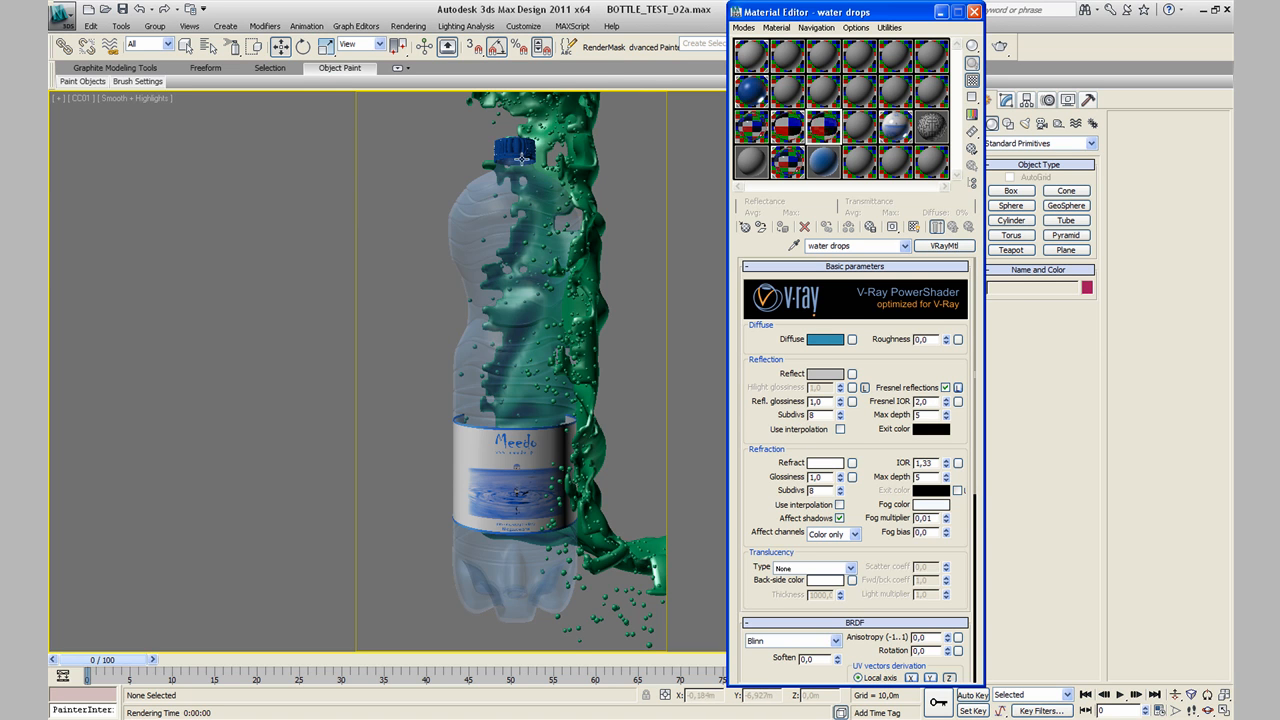
# Step: Select all the droplets around the bottle and assign the water drops material to them
pyautogui.click(493, 123)
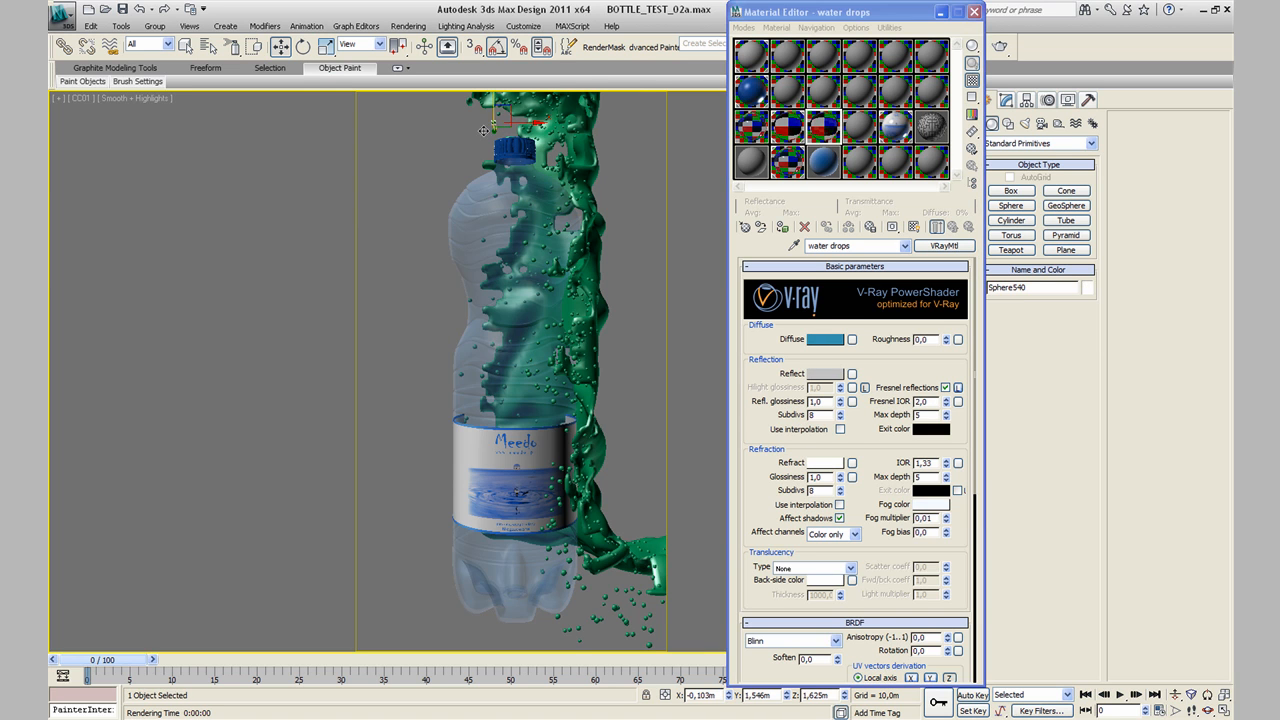
pyautogui.rightClick(493, 125)
pyautogui.click(482, 195)
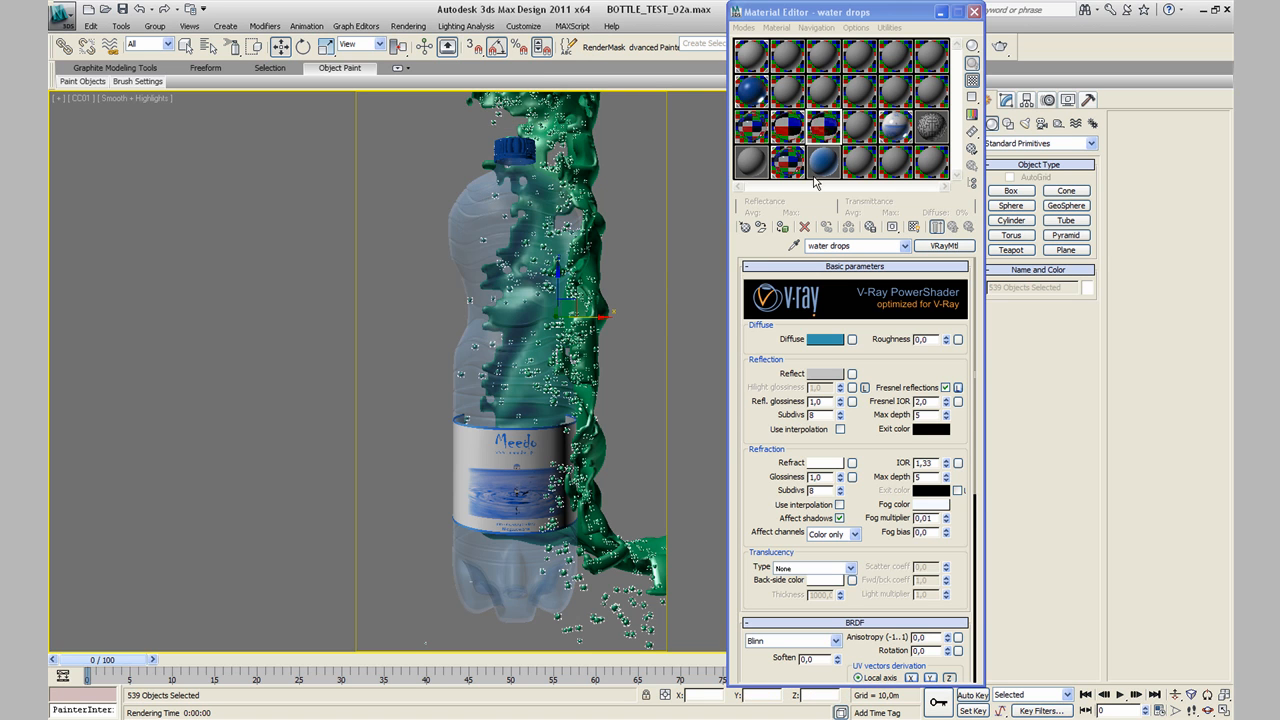
pyautogui.click(782, 226)
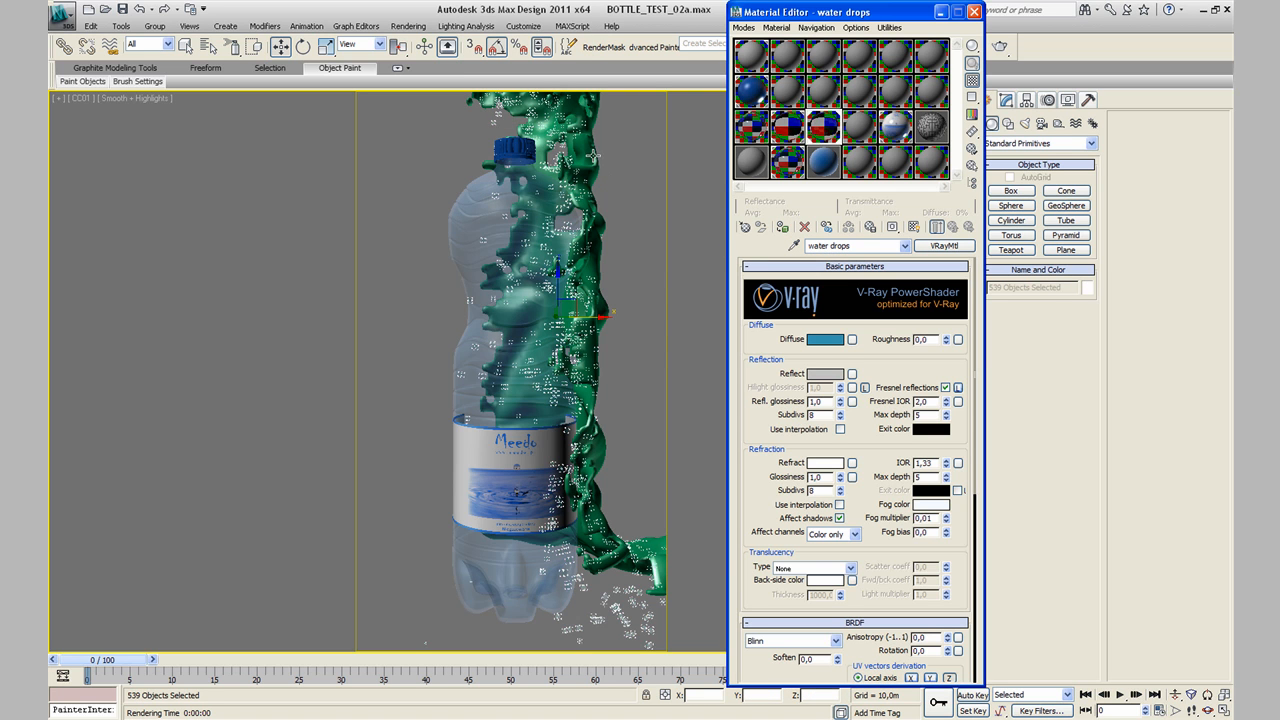
# Step: Assign the water drops material to the splash sheet, close the Material Editor, and deselect the sheet
pyautogui.click(592, 155)
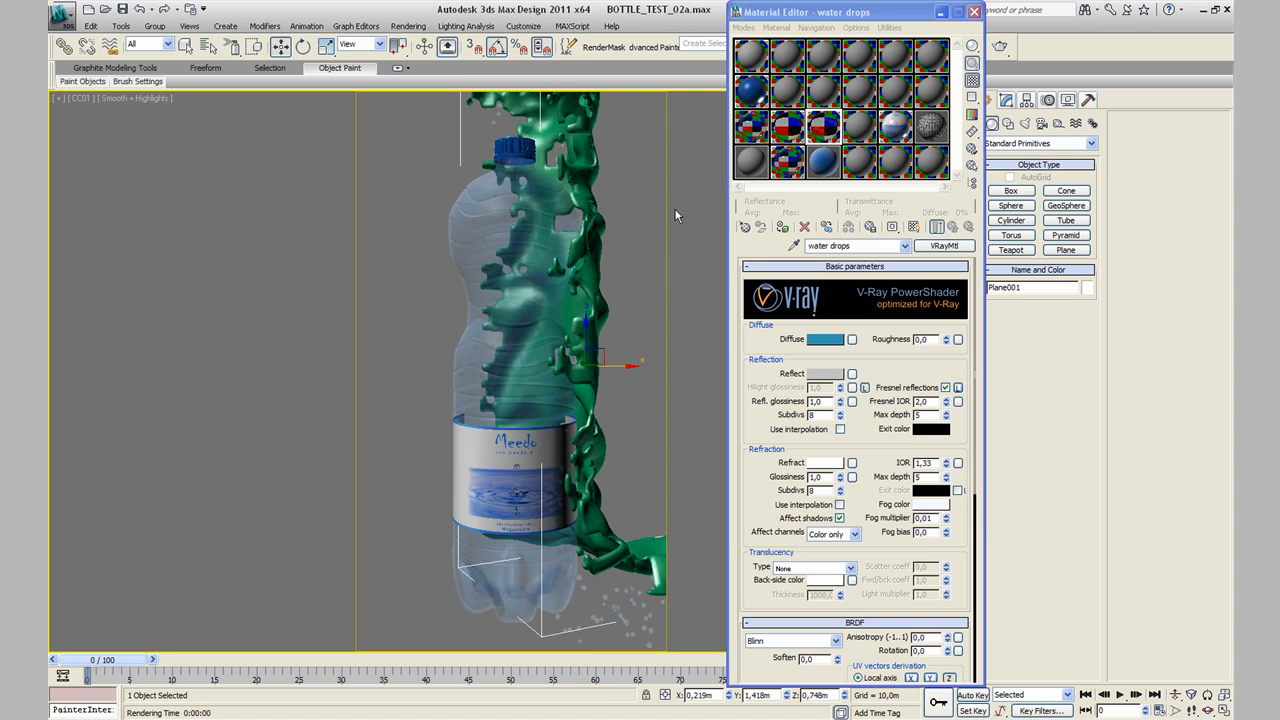
pyautogui.click(782, 226)
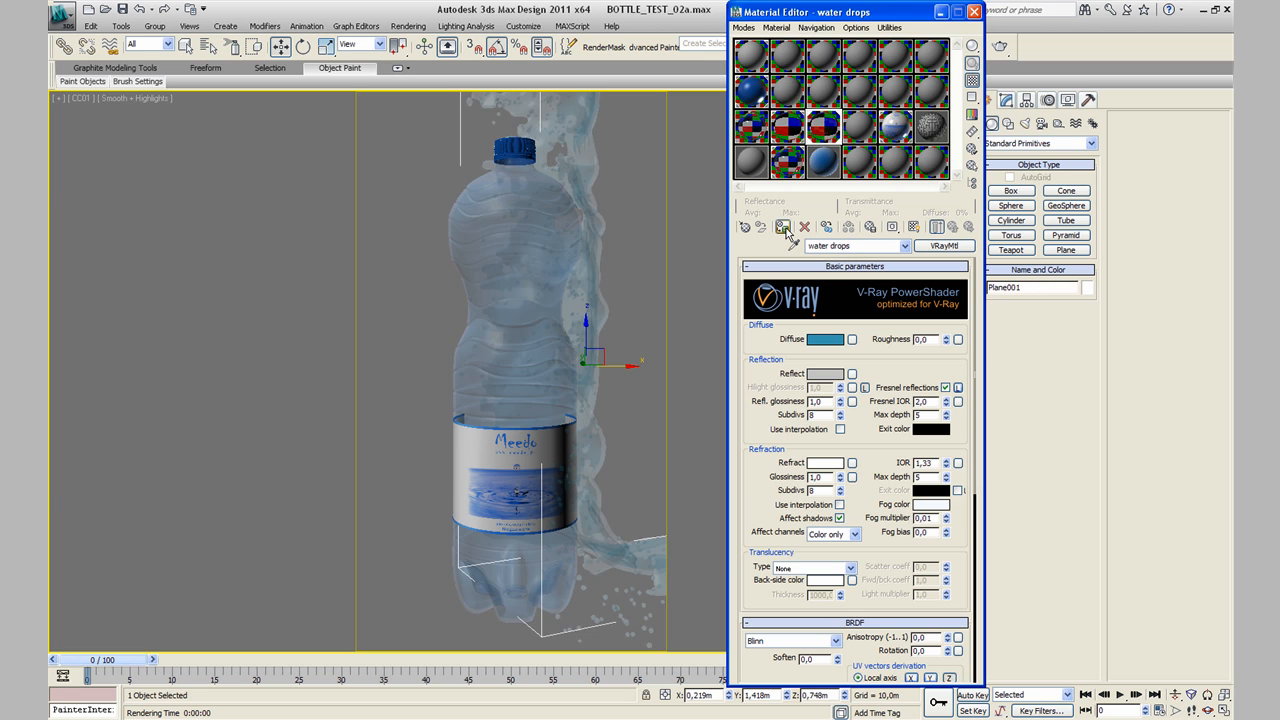
pyautogui.click(973, 12)
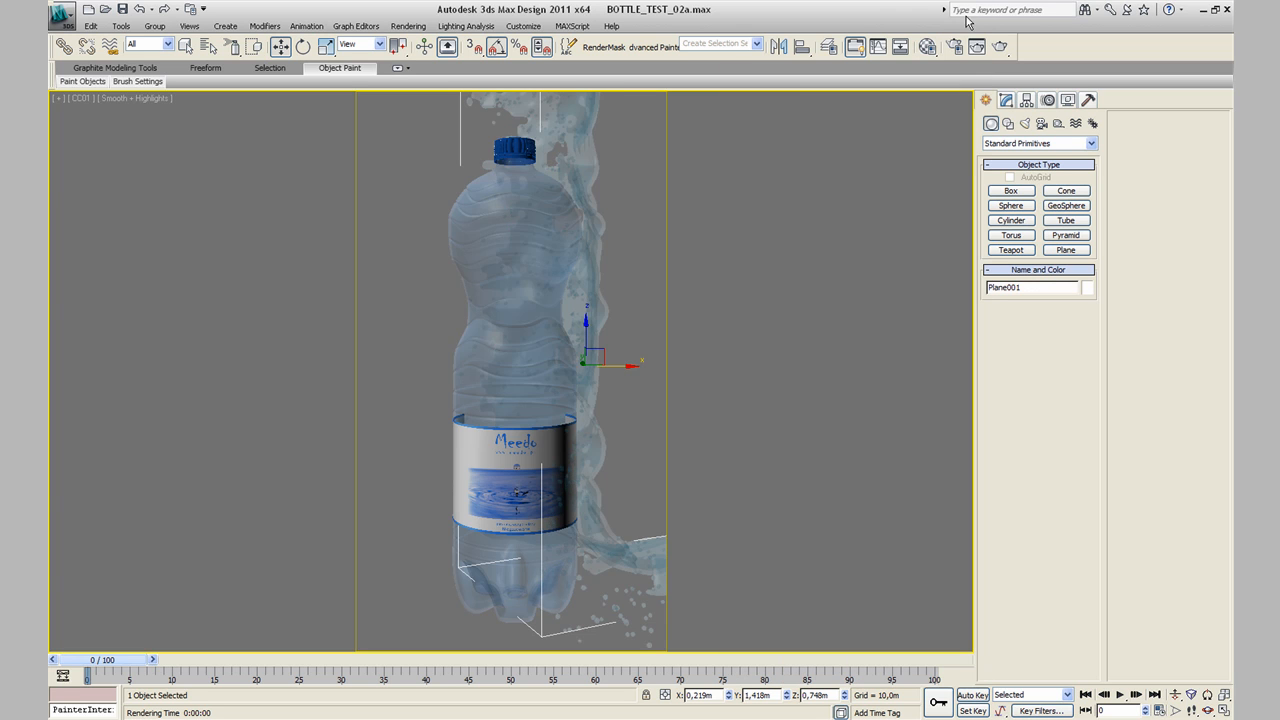
pyautogui.click(628, 212)
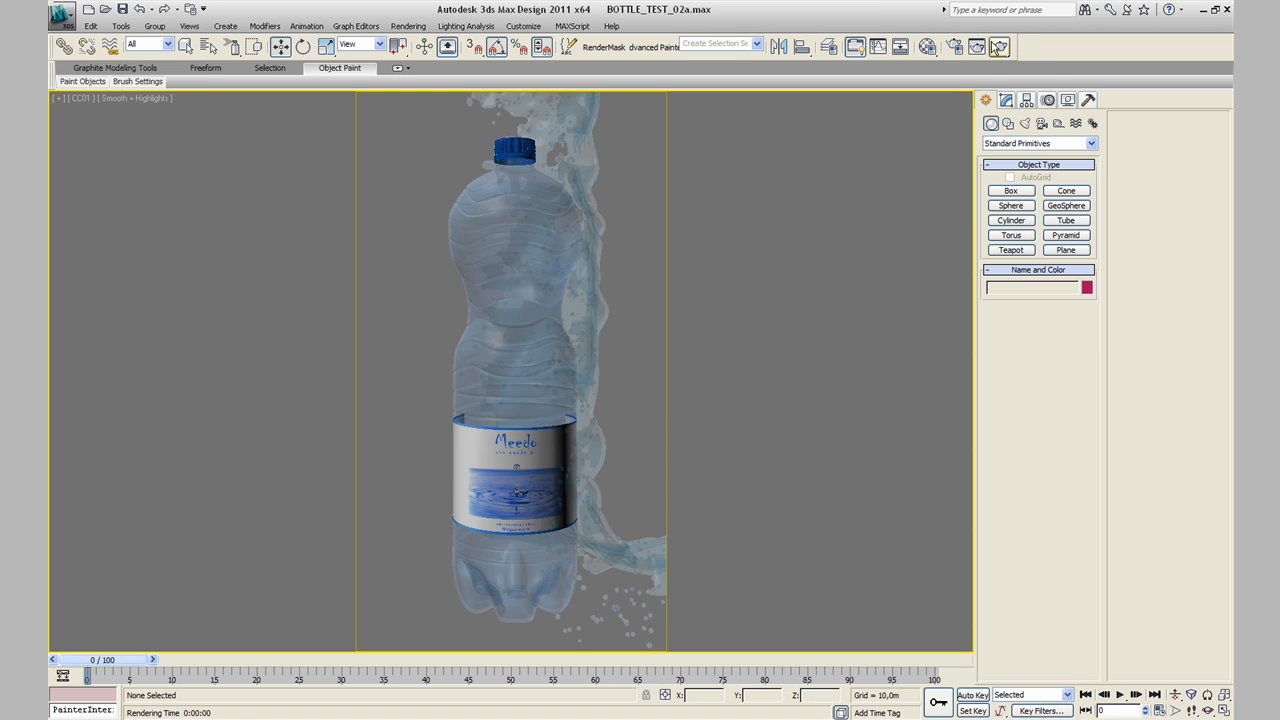
# Step: Render the CC01 camera view, then switch to IrfanView to show the finished bottle image BOTTLE.jpg
pyautogui.click(999, 47)
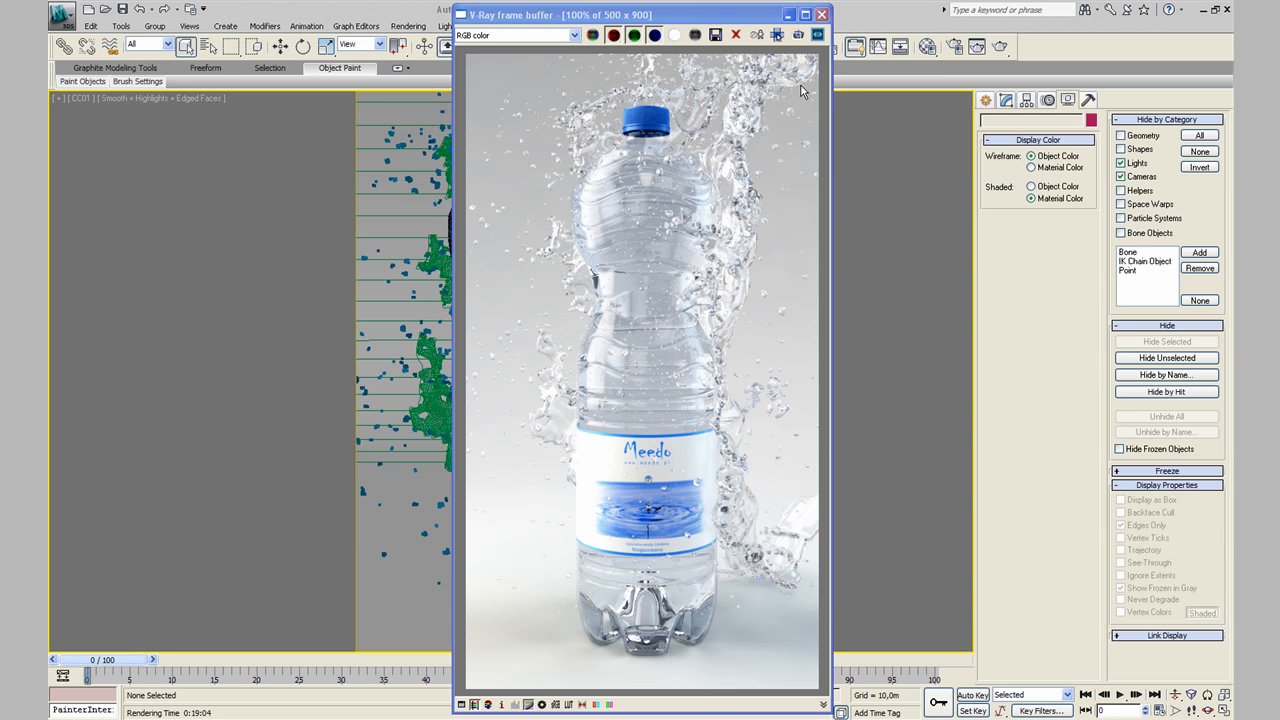
pyautogui.click(719, 14)
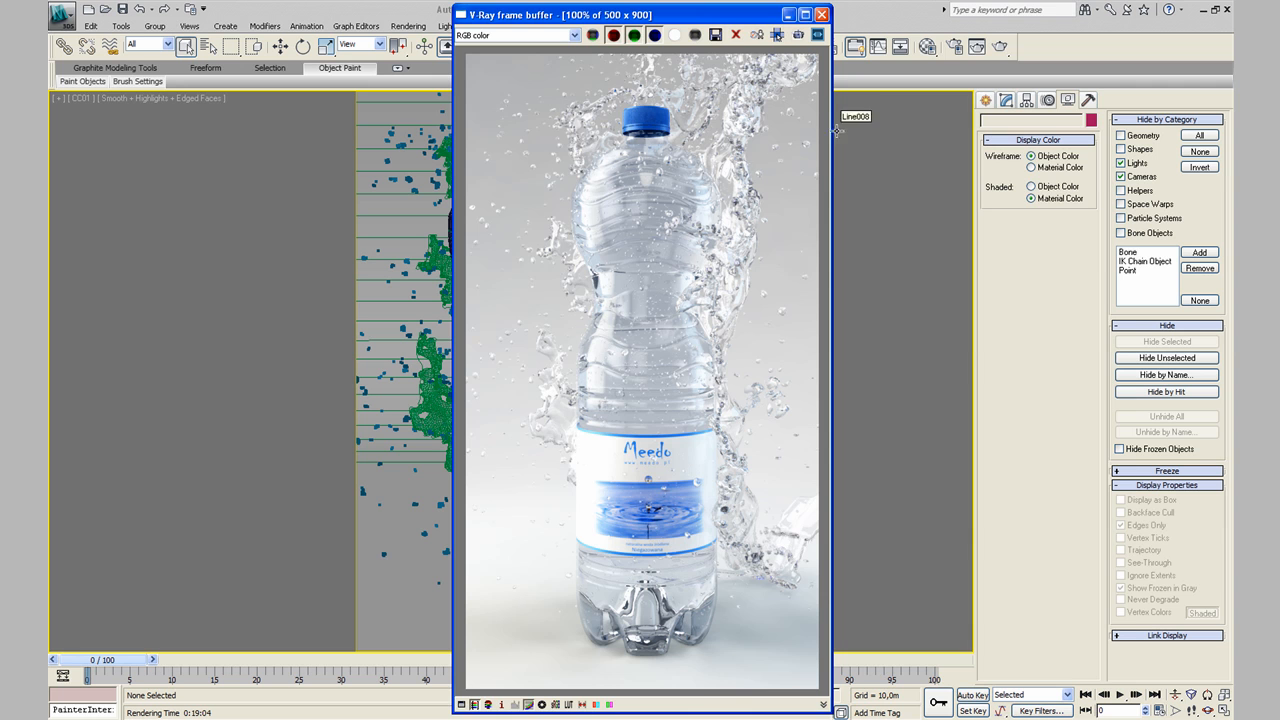
pyautogui.moveTo(689, 17); pyautogui.dragTo(921, 20)
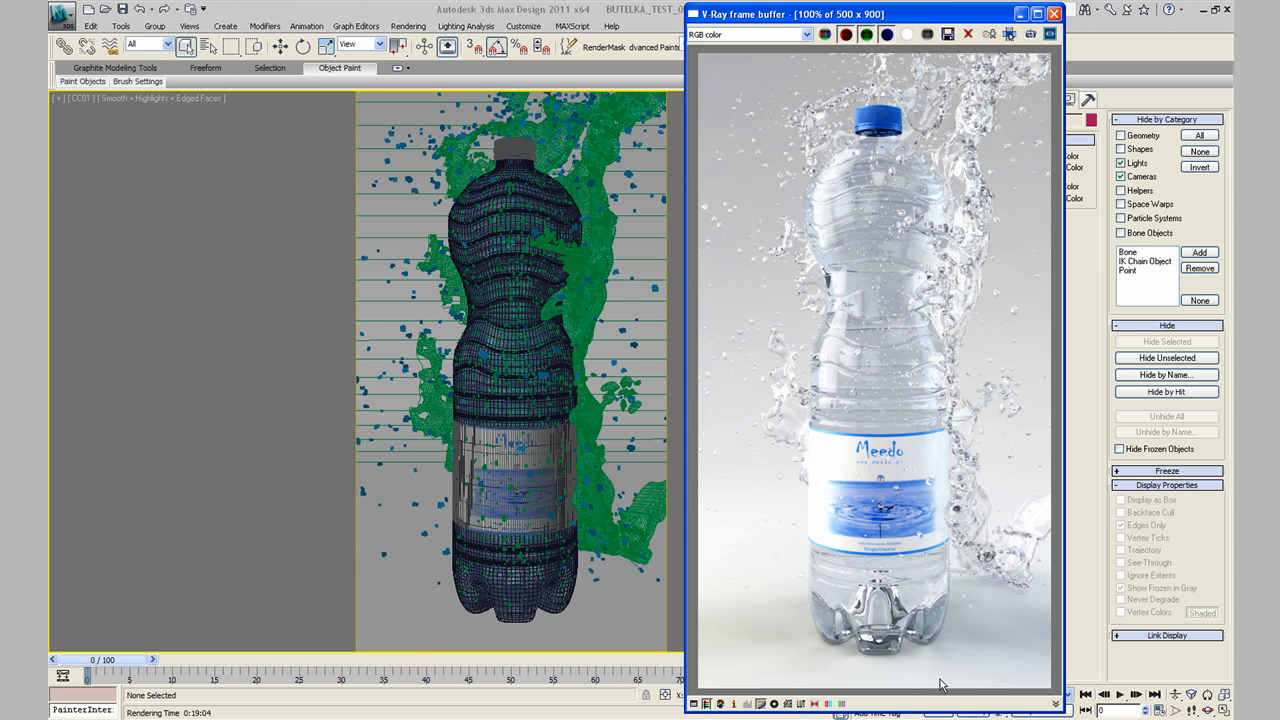
pyautogui.click(1054, 717)
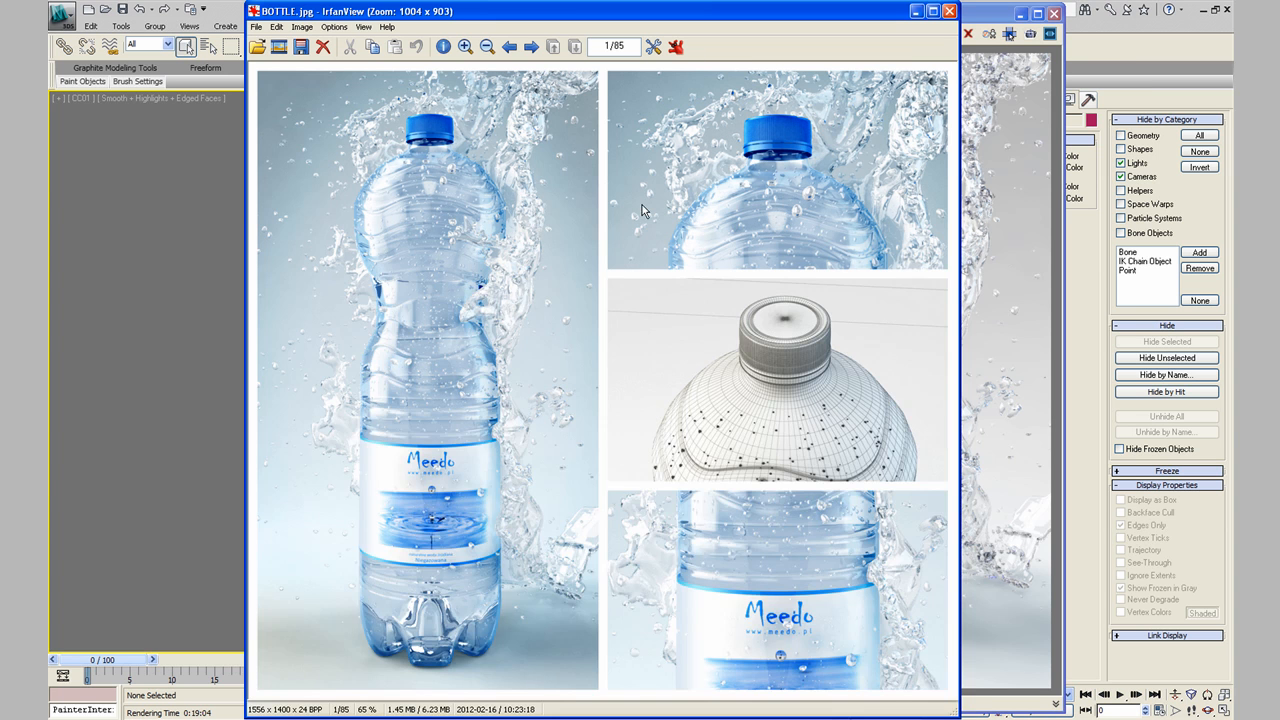